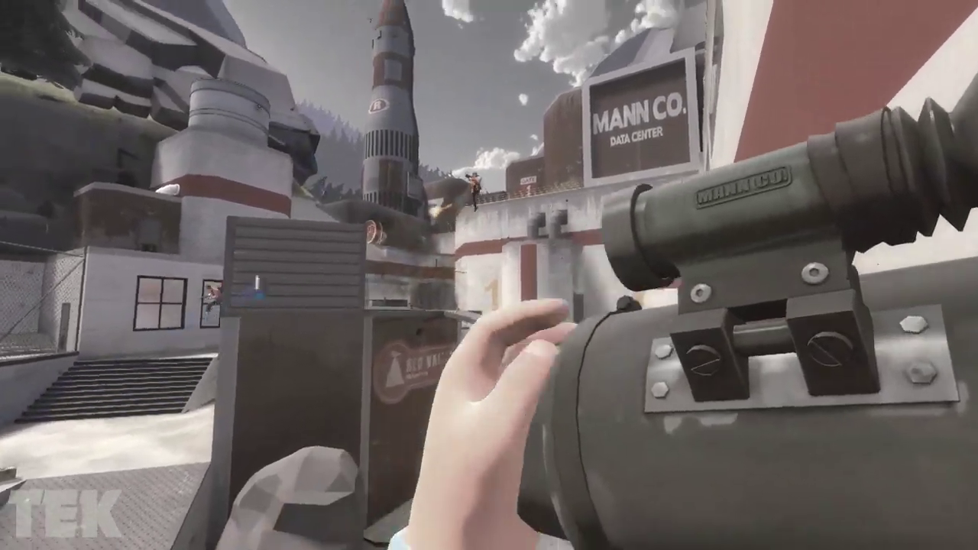
left_click(490, 275)
key("q")
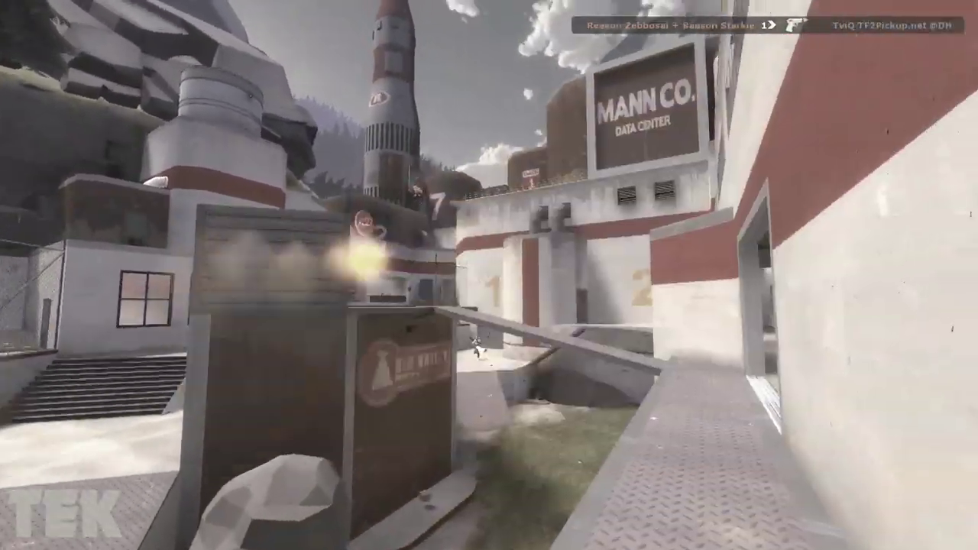
key("q")
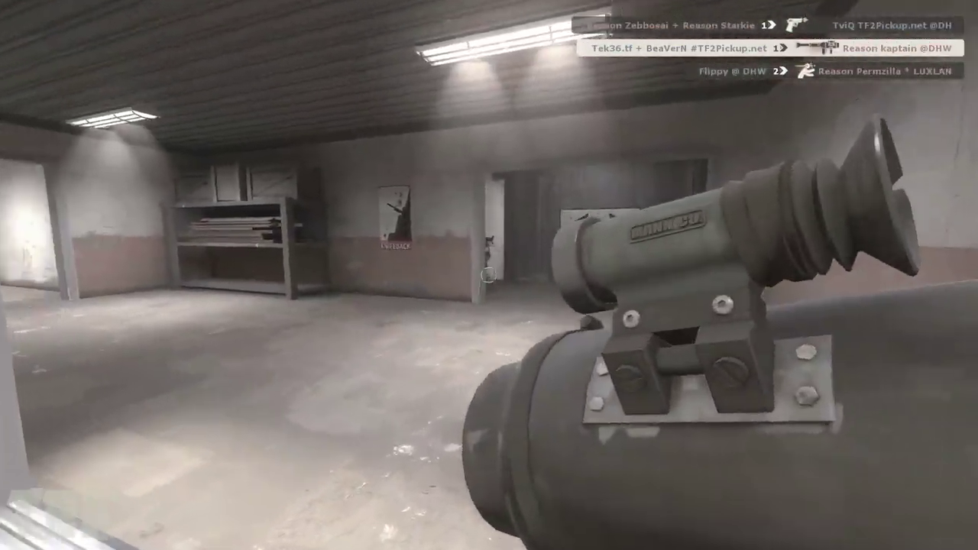
left_click(490, 275)
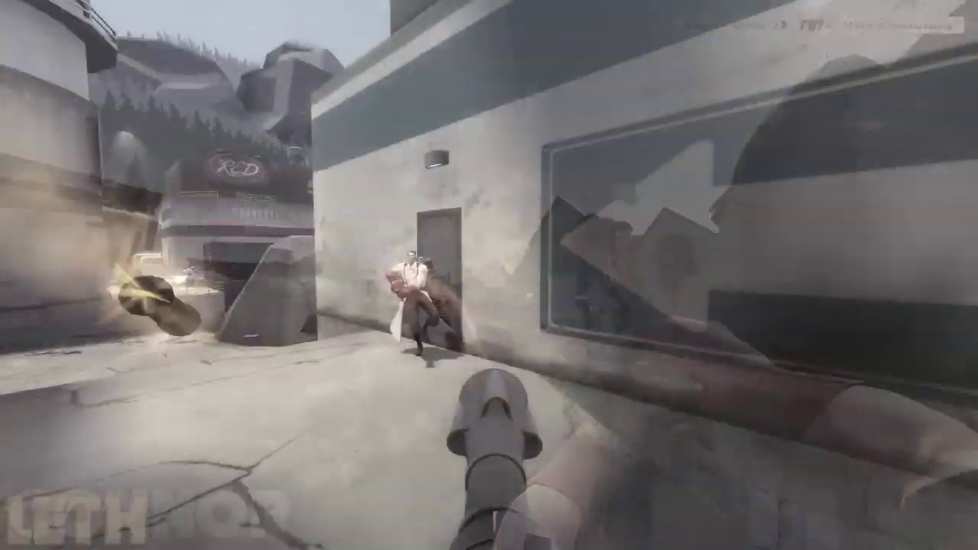
left_click(489, 275)
left_click(489, 275)
key("3")
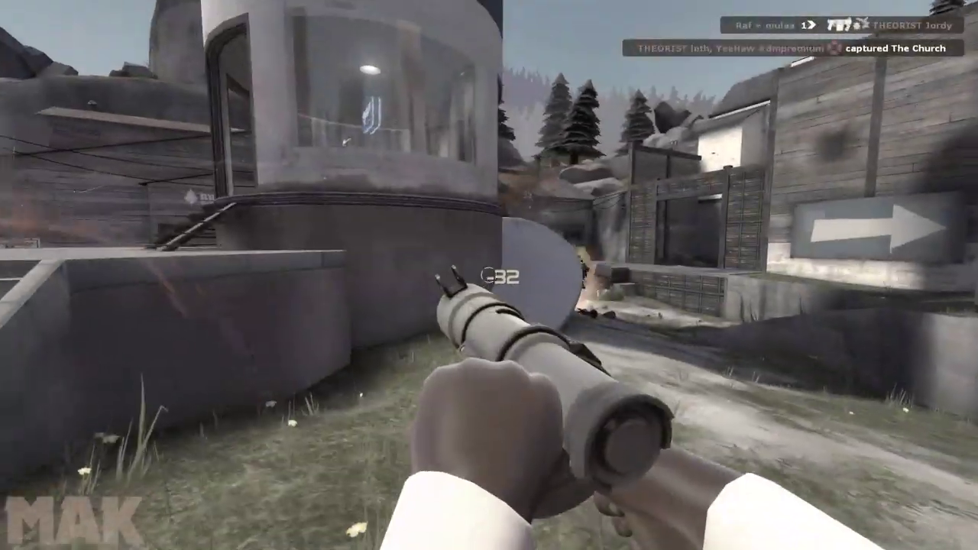
key("1")
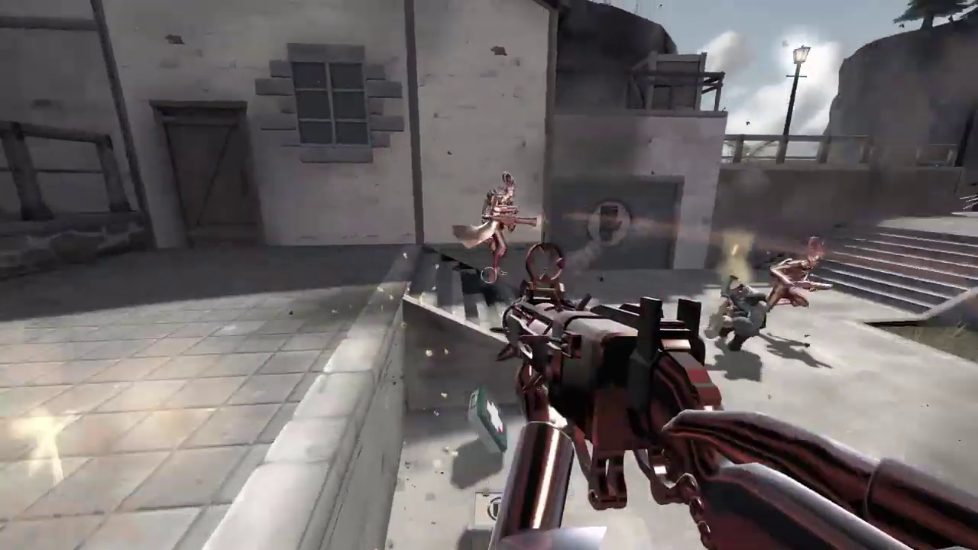
right_click(490, 275)
key("1")
left_click(489, 275)
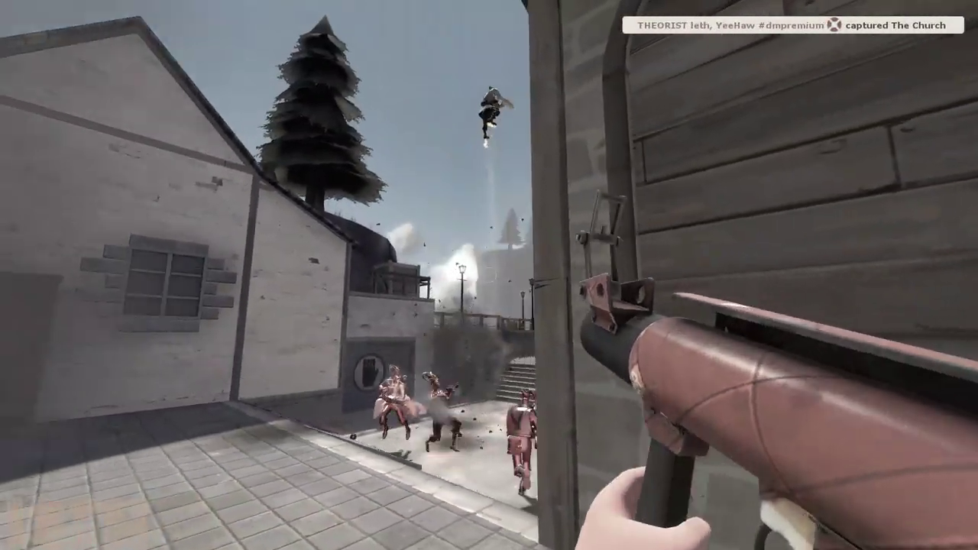
left_click(489, 275)
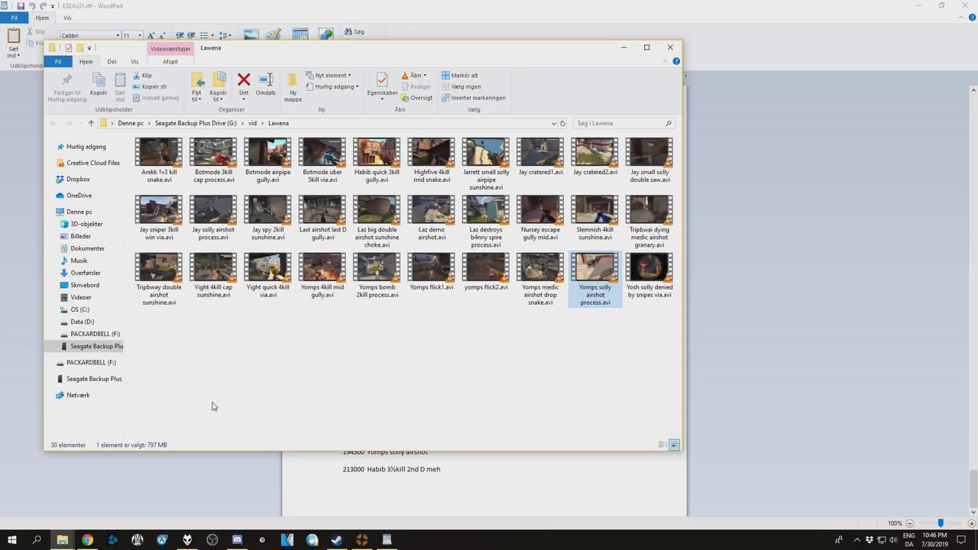
- Place all the video clips in the Lawena folder on the clipboard and go up to the vid folder
left_click(159, 157)
left_click(656, 282, "shift")
right_click(658, 285)
left_click(675, 399)
left_click(253, 123)
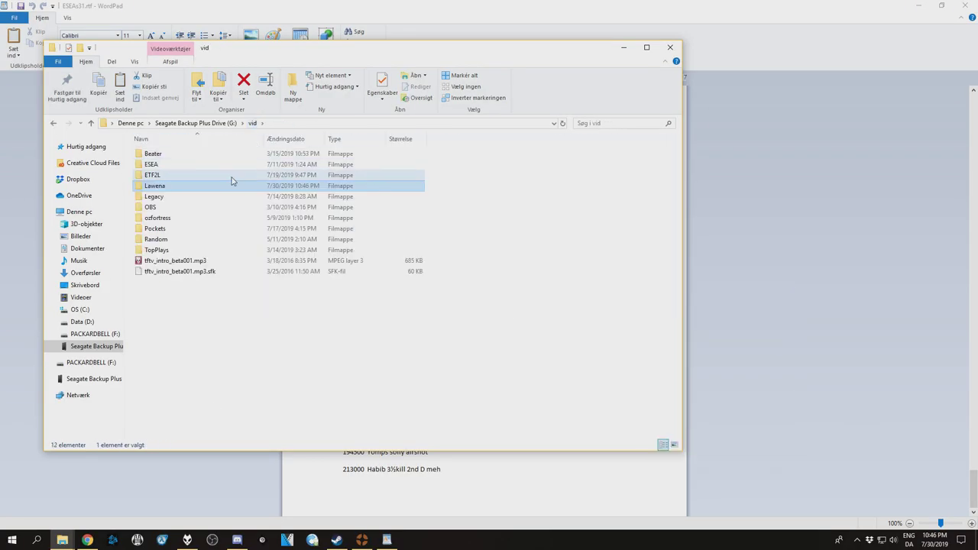
- Create a folder named Playoffs inside vid and open it
right_click(179, 307)
left_click(345, 289)
type("Playoffs")
key("Return")
key("Return")
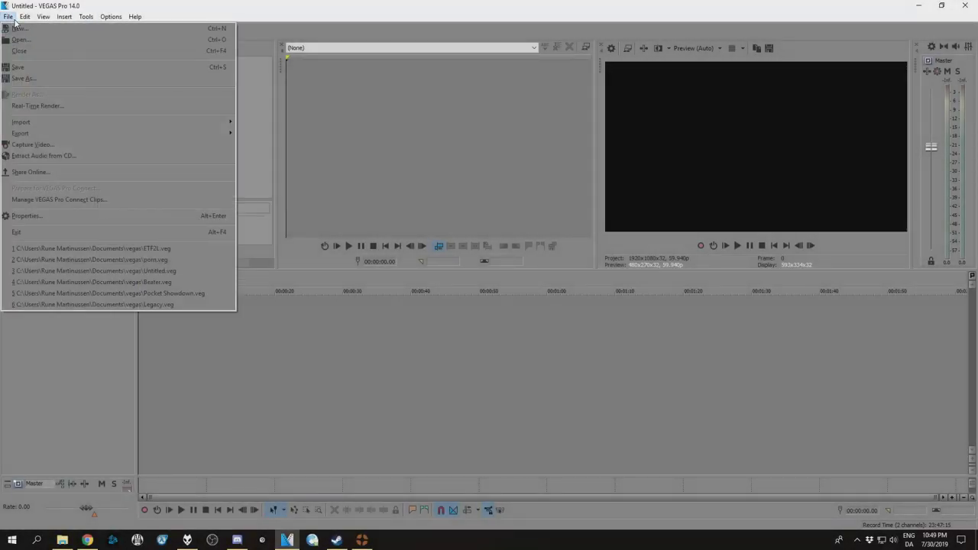
- Switch to VEGAS Pro, start a new project and import every clip from the vid\Playoffs folder
left_click(31, 26)
left_click(534, 380)
key("ctrl+o")
left_click(523, 143)
double_click(437, 265)
left_click(429, 200)
scroll(485, 305, "down", 3)
left_click(484, 315, "shift")
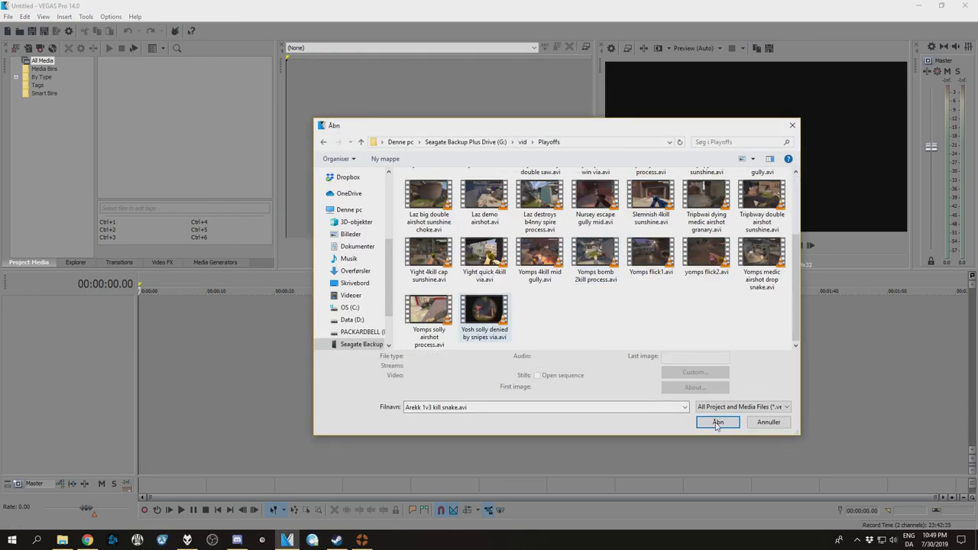
left_click(717, 423)
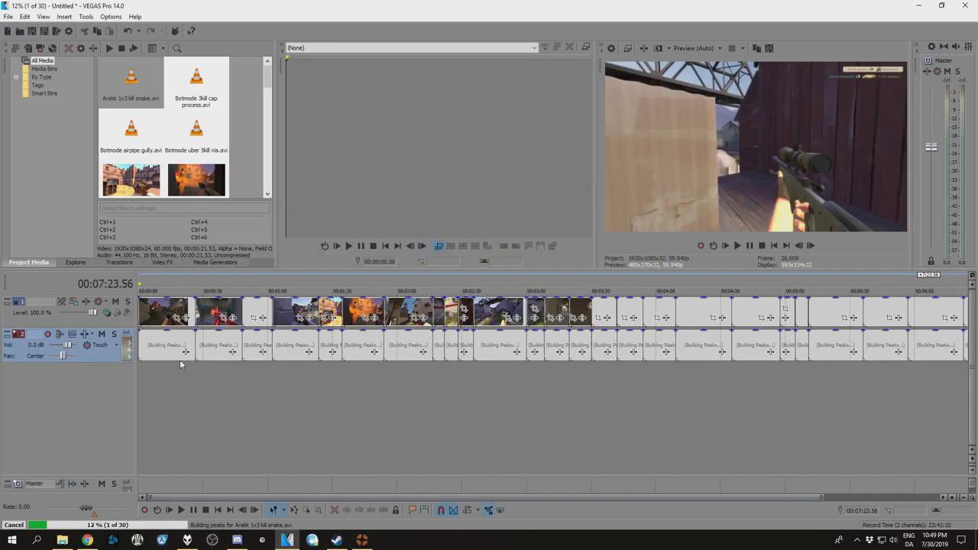
- Select all the video events on the timeline and apply one event option to them together
left_click(159, 321)
left_click(943, 312, "shift")
right_click(943, 312)
mouse_move(876, 440)
left_click(770, 527)
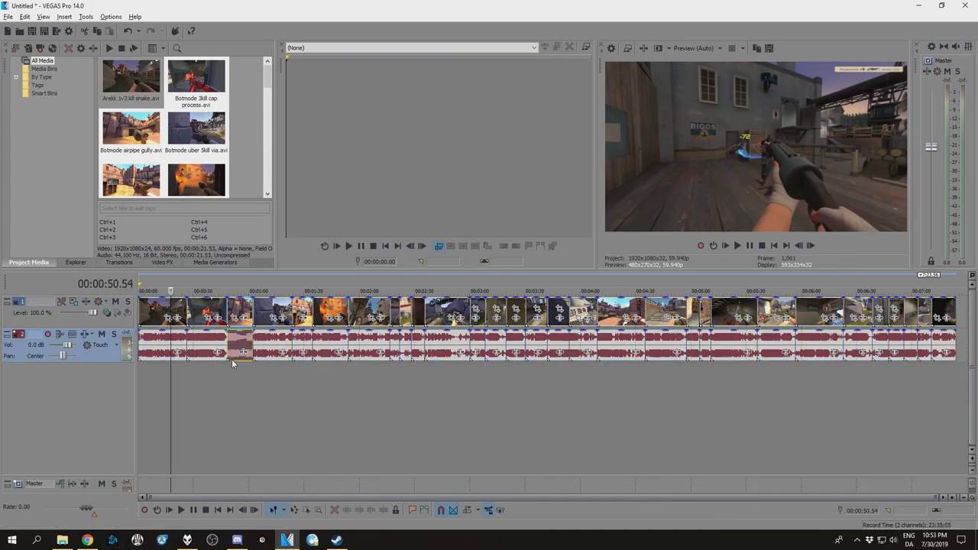
- Save the project as playoffs.veg
key("ctrl+s")
type("pl")
key("Down")
key("Return")
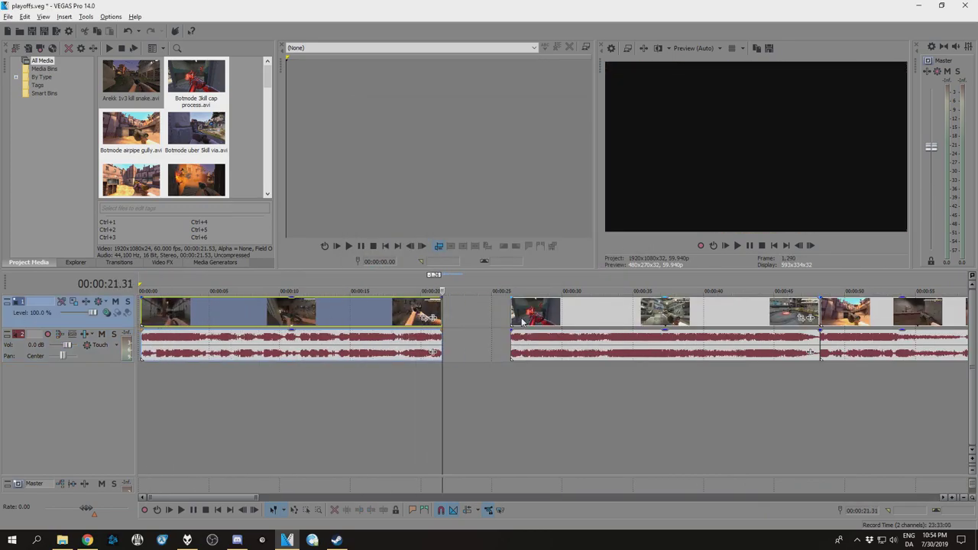
- Move the second clip up behind the trimmed first one, trim its end, and close the gap before the third clip
left_click_drag(522, 321, 460, 321)
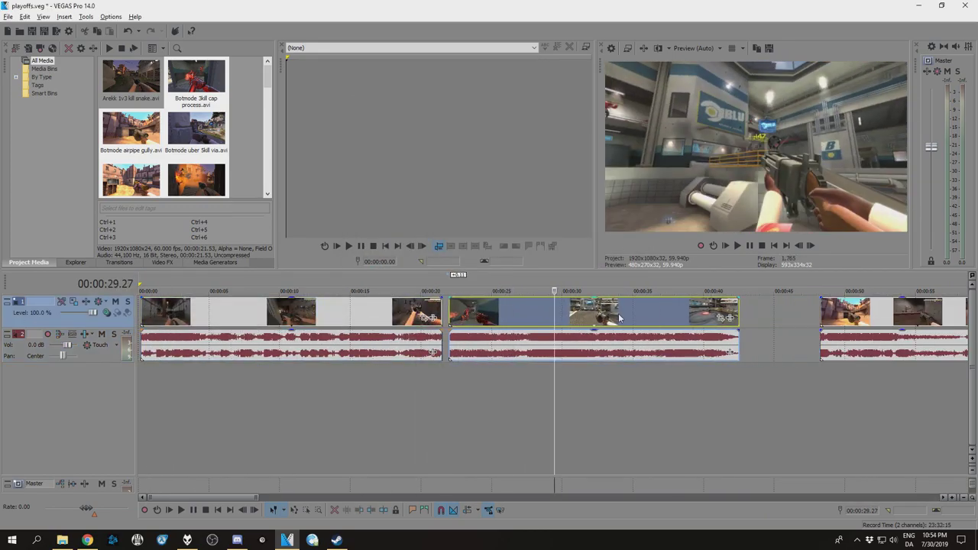
left_click_drag(714, 318, 704, 318)
left_click_drag(826, 314, 742, 315)
left_click_drag(930, 315, 832, 314)
- Trim the following clips up to about 1:10 and move each one against the clip before it
scroll(764, 315, "down", 1)
left_click_drag(677, 315, 654, 315)
left_click_drag(725, 314, 593, 314)
left_click(673, 314)
left_click_drag(896, 311, 779, 312)
scroll(687, 314, "down", 1)
left_click(578, 315)
scroll(583, 314, "up", 1)
left_click_drag(611, 314, 465, 314)
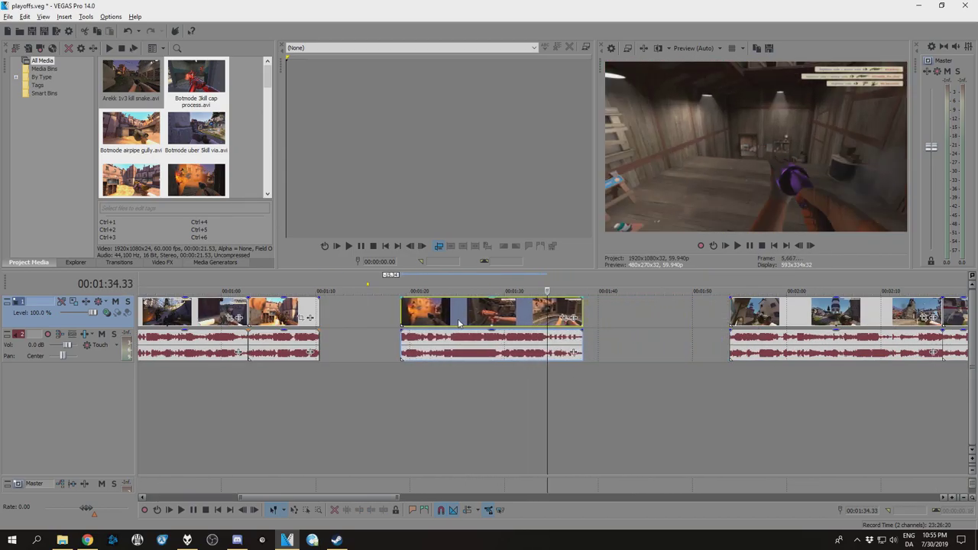
- Trim the clip starting near 1:20 and the one after it, and move both back behind the clip ending near 1:10
left_click_drag(577, 315, 547, 315)
left_click_drag(497, 316, 422, 315)
left_click(730, 314)
left_click_drag(780, 314, 699, 314)
left_click_drag(860, 315, 730, 315)
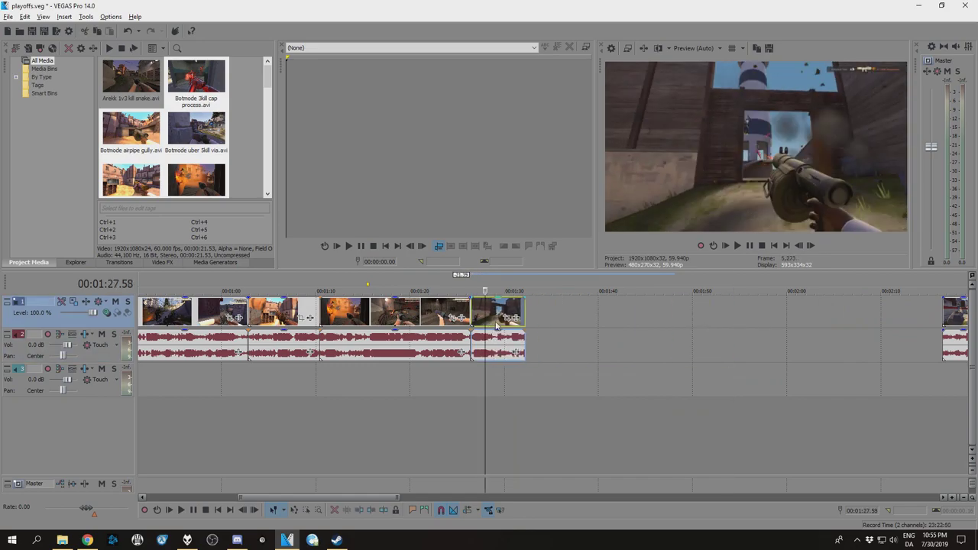
- Trim the next clips after about 1:30 and move them back to close the gaps between them
scroll(643, 318, "up", 2)
left_click_drag(604, 315, 569, 315)
left_click_drag(531, 316, 327, 316)
scroll(645, 351, "down", 1)
scroll(644, 336, "up", 1)
left_click_drag(567, 312, 529, 311)
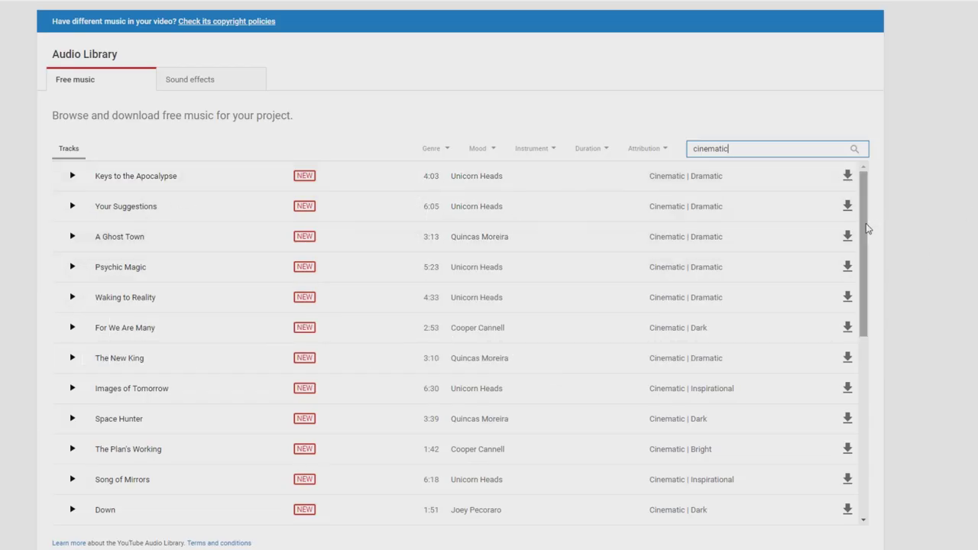
- Browse the cinematic tracks in the YouTube Audio Library and sample one of them
left_click_drag(867, 224, 862, 407)
left_click(155, 373)
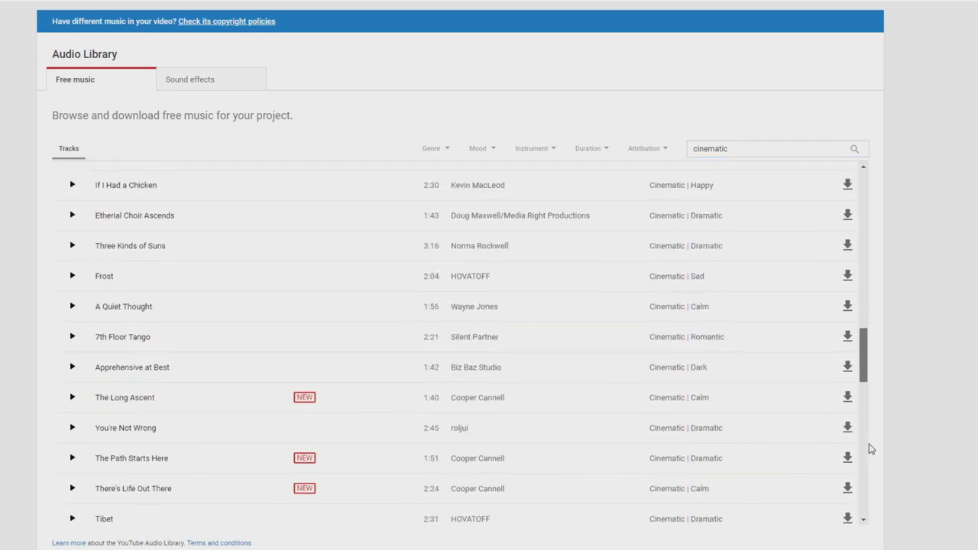
scroll(873, 262, "up", 10)
- Search the free music for "energetic" and sample some of the tracks
type("ener")
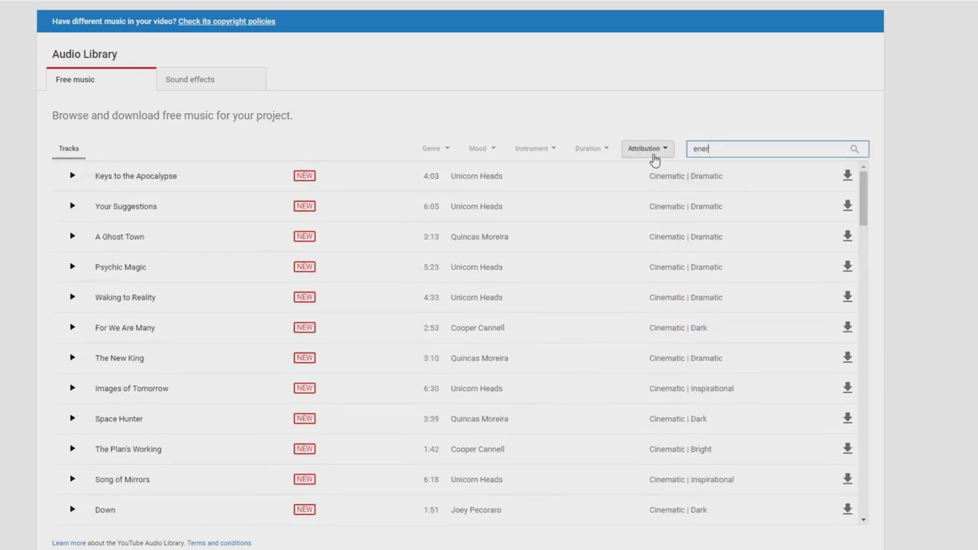
type("getic")
left_click(165, 217)
left_click(185, 253)
left_click_drag(863, 260, 864, 231)
- Preview energetic tracks, skipping about two-thirds into Reese Peace Riddim before playing Club
left_click(76, 302)
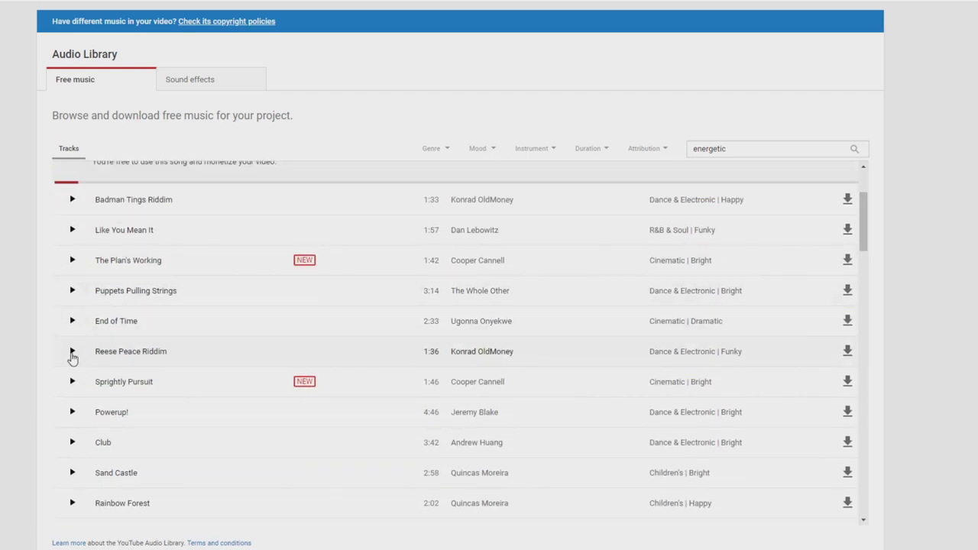
left_click(72, 352)
left_click(583, 365)
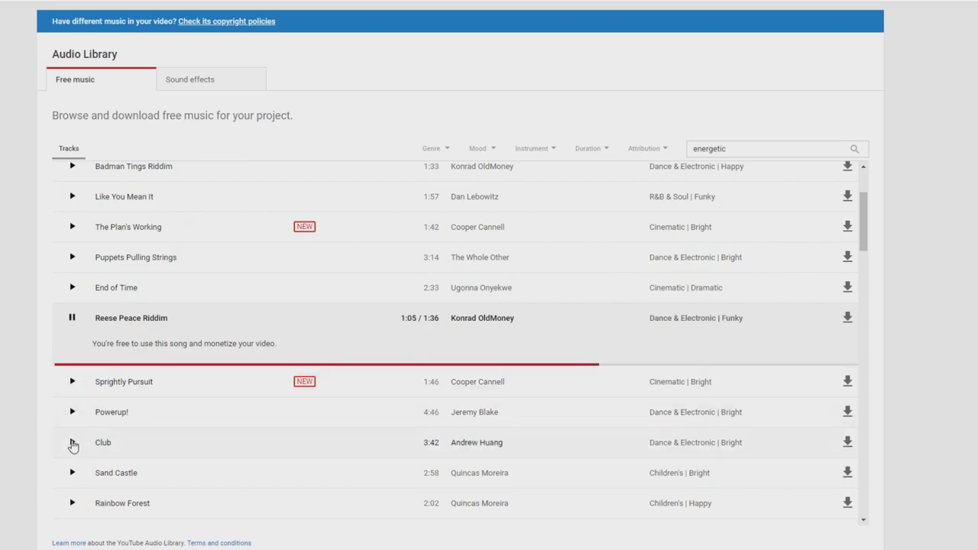
left_click(72, 443)
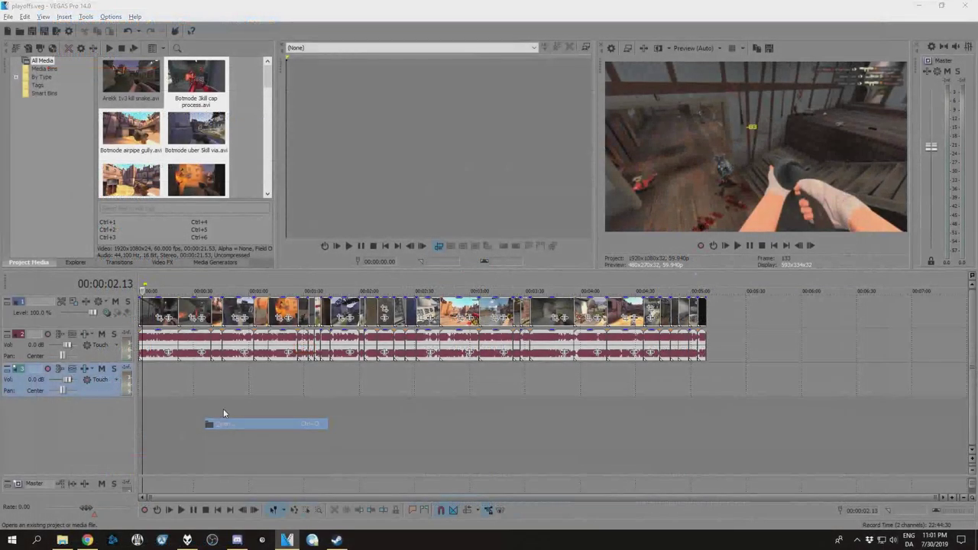
- Import the Olivaw songs, including Helix, Her Nightmares and Hidden Peak, from the fragvid music folder into the playoffs project
key("ctrl+o")
left_click(349, 258)
double_click(454, 287)
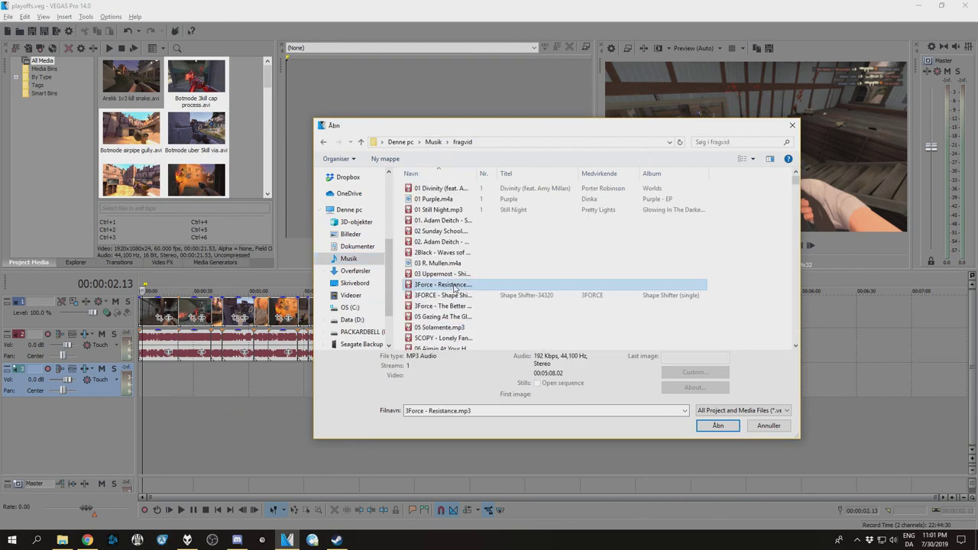
left_click_drag(463, 255, 468, 273)
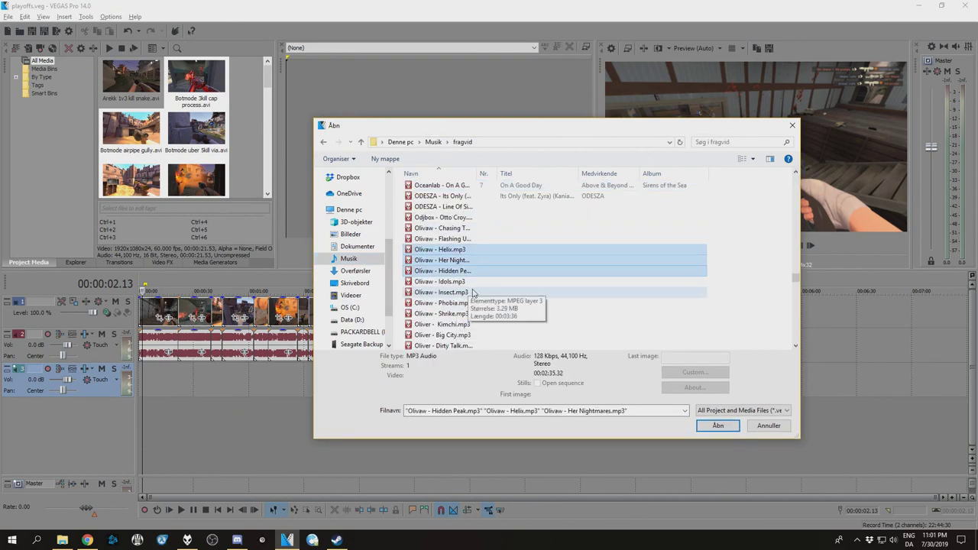
left_click(718, 426)
- Line up the first two songs back to back from the timeline's start and view the first song's properties
left_click_drag(350, 389, 212, 385)
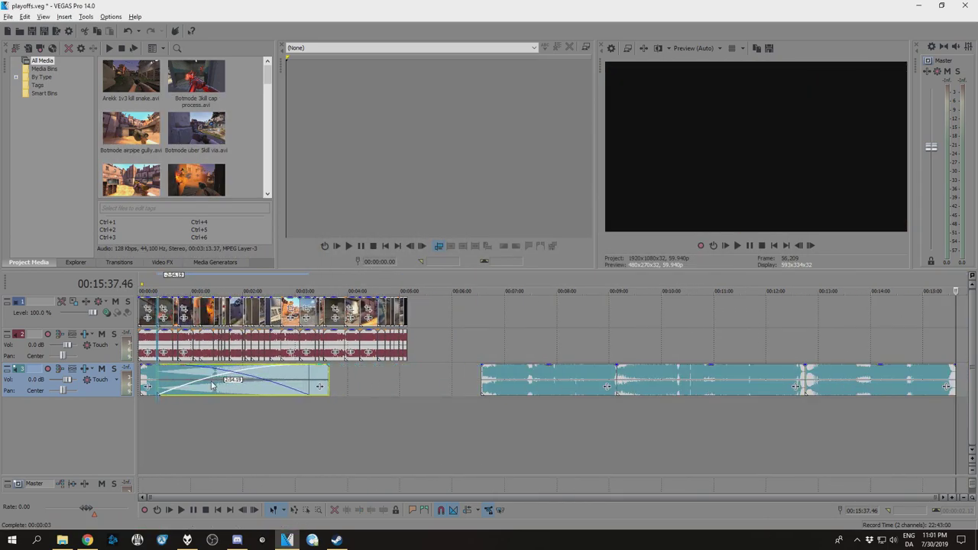
left_click_drag(353, 383, 361, 383)
right_click(272, 384)
left_click(324, 373)
left_click(563, 366)
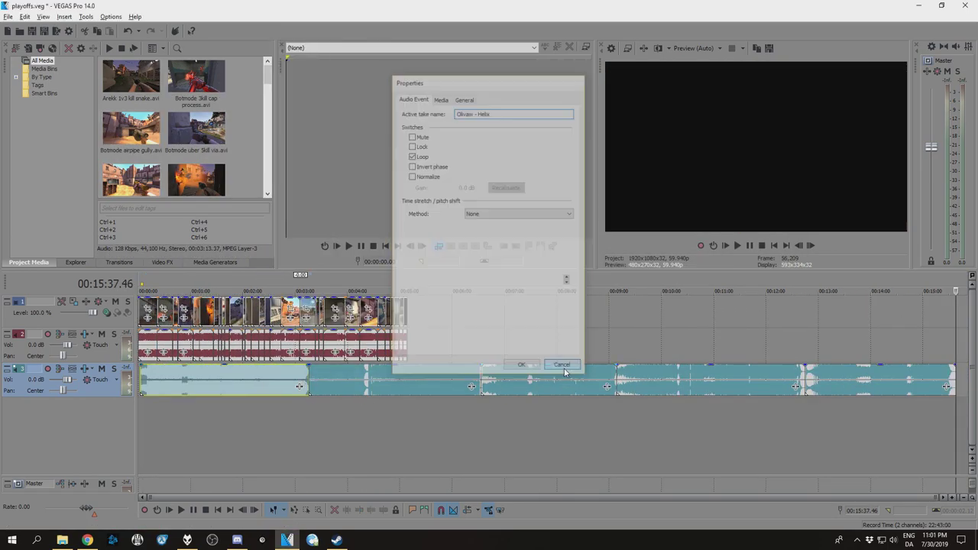
- Audition the second and third songs at several points and delete the third one from the music track
left_click(456, 388)
left_click(417, 422)
left_click(510, 433)
left_click(602, 428)
left_click(553, 387)
key("Delete")
- Listen to the remaining songs on the music track at several points
left_click(729, 434)
left_click(765, 438)
left_click(896, 428)
left_click(921, 421)
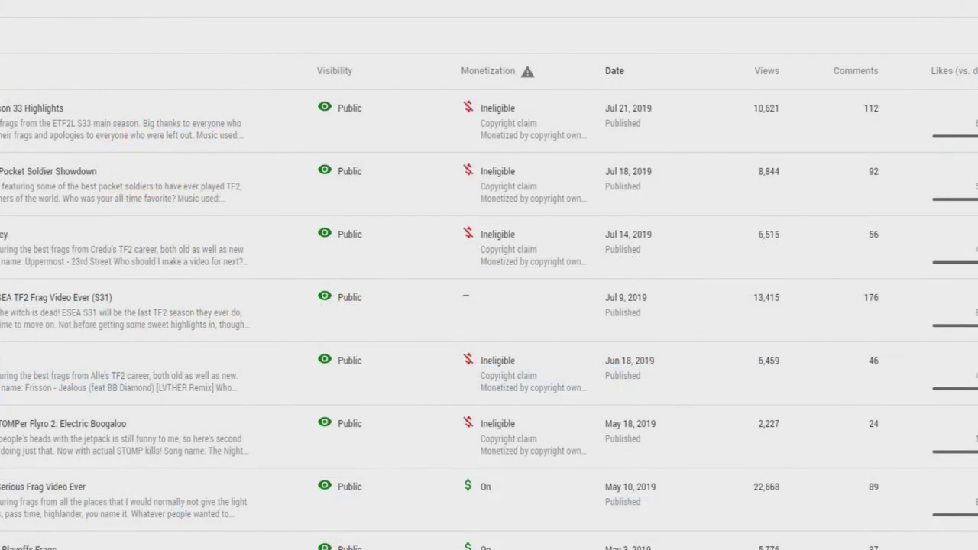
- Look through the channel's uploaded videos in YouTube Studio and check their monetization and copyright status
scroll(489, 321, "down", 5)
scroll(976, 294, "down", 8)
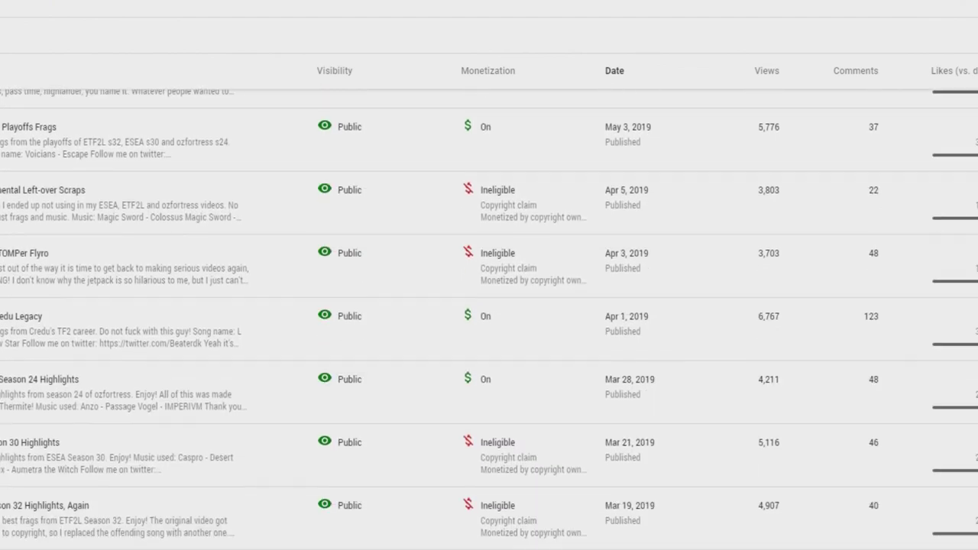
scroll(976, 294, "down", 7)
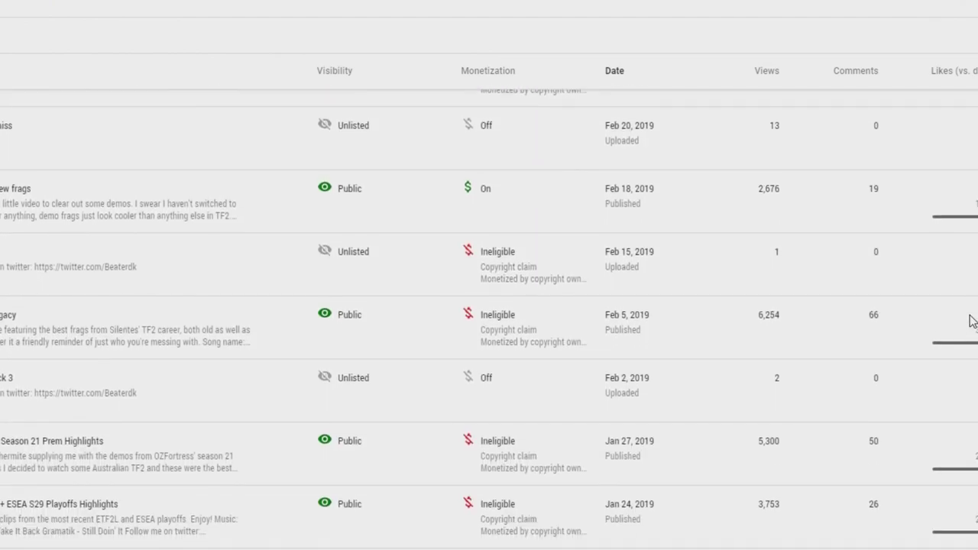
scroll(949, 445, "down", 2)
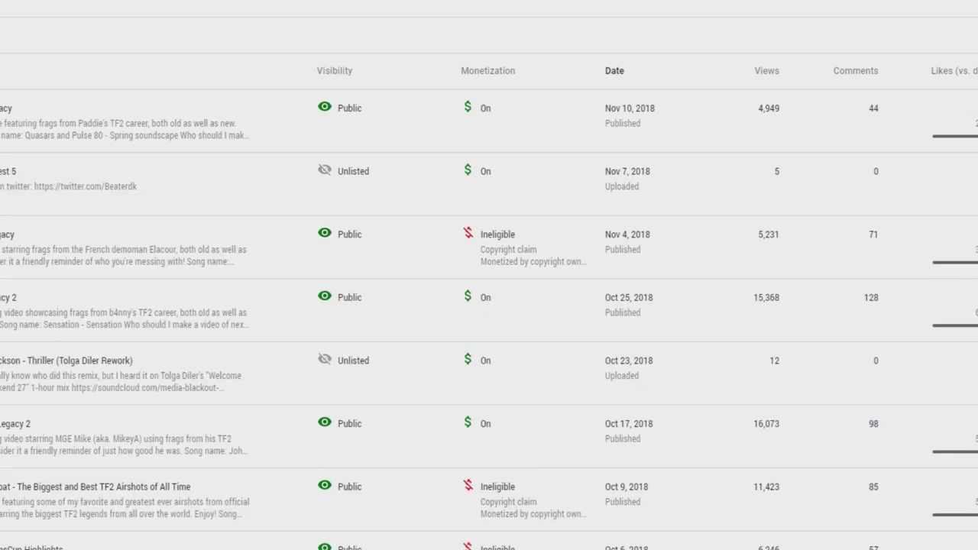
scroll(489, 318, "down", 5)
scroll(966, 335, "down", 9)
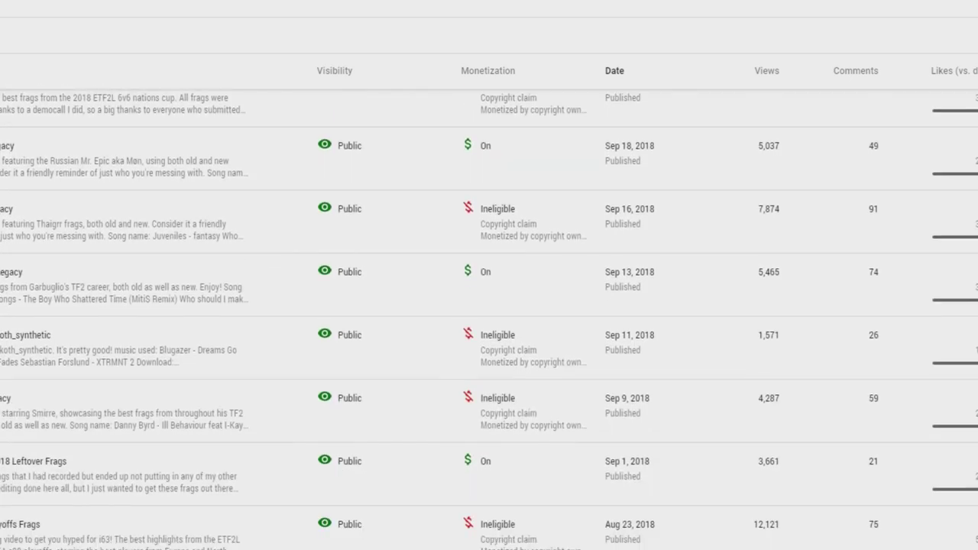
scroll(954, 375, "down", 6)
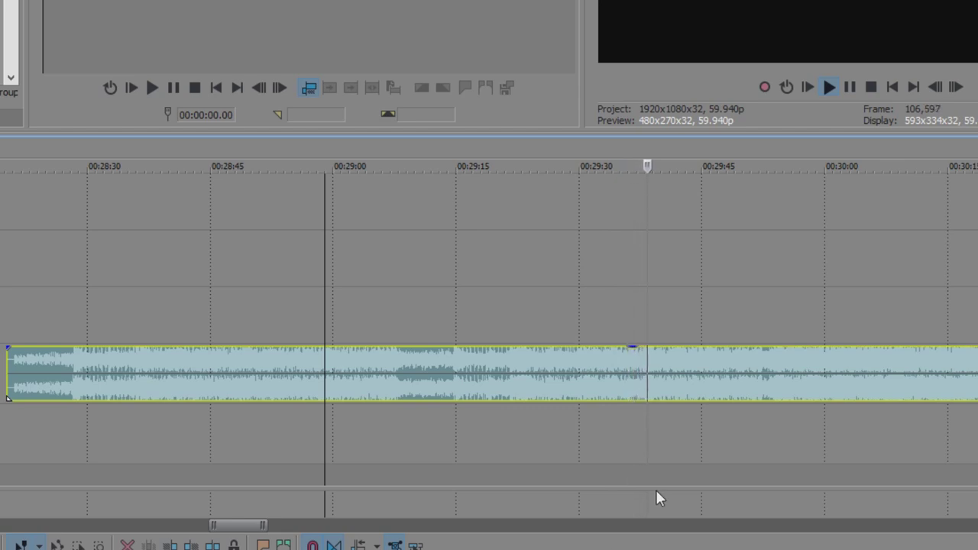
- Play the long music mix around 1:22:35 and replay the transition before 1:22:40
scroll(604, 420, "up", 6)
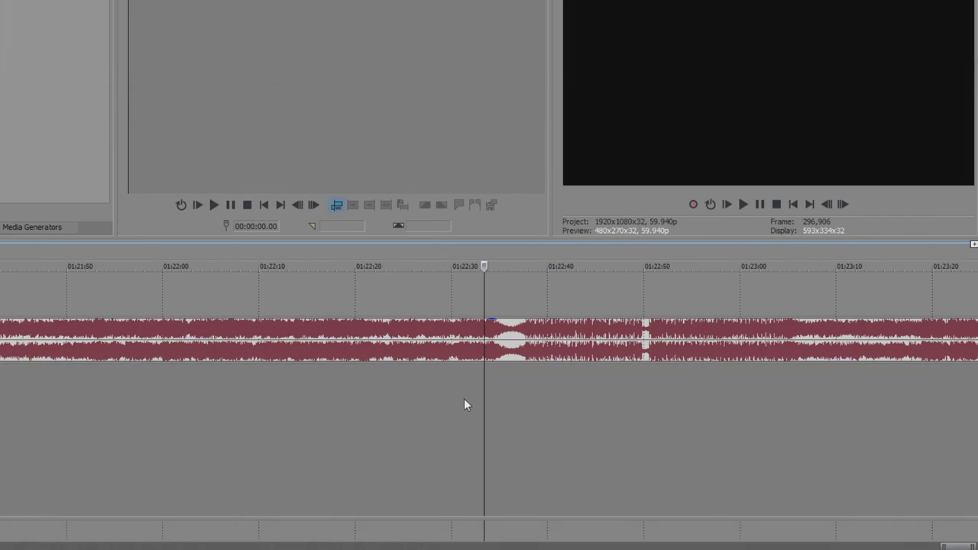
key("space")
left_click(517, 383)
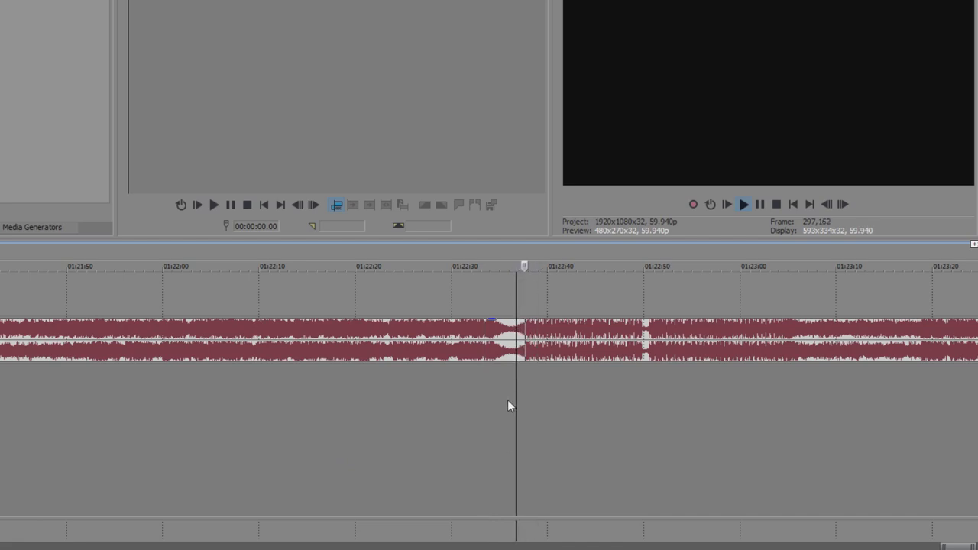
left_click(512, 385)
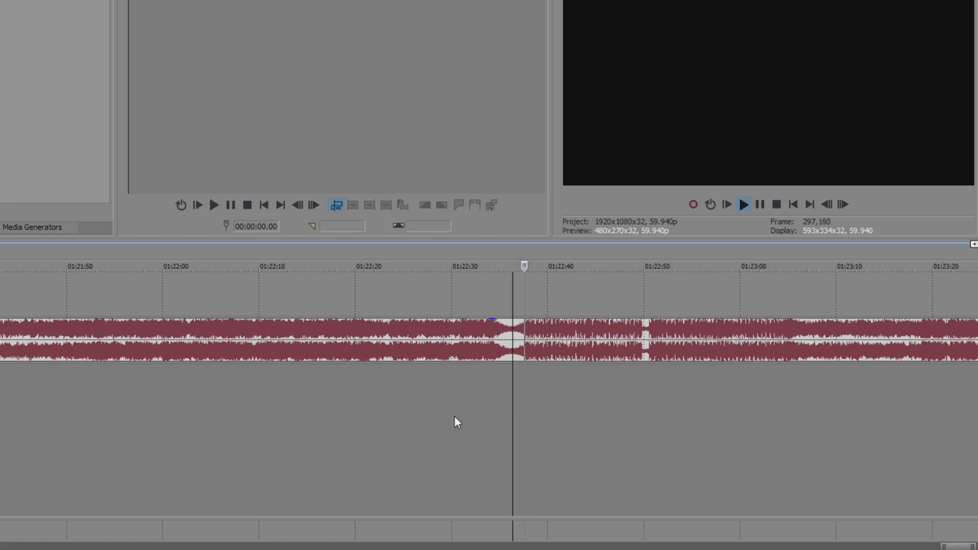
- Play the chosen song and mark its musical changes with timeline markers up to about 1:10
left_click(478, 397)
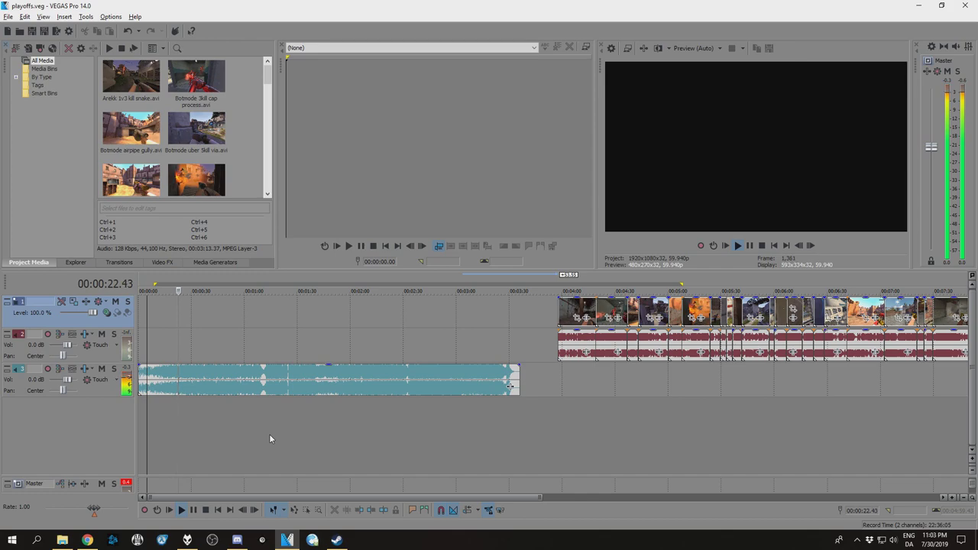
key("m")
key("m")
key("m")
key("m")
key("m")
key("m")
left_click(256, 407)
key("m")
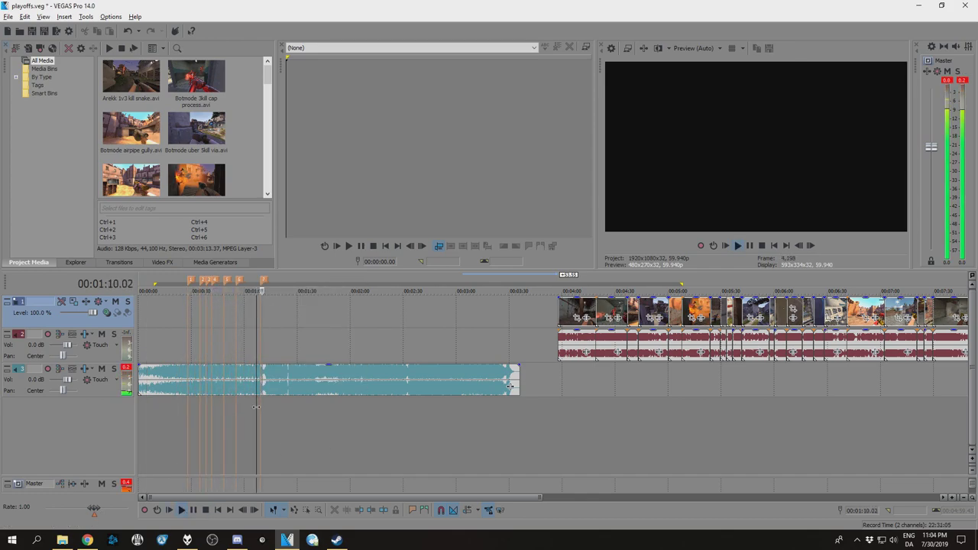
- Add a marker just past 1:10, nudge it slightly earlier, and continue marking the song's changes to about 3:17
key("m")
scroll(256, 407, "up", 4)
left_click_drag(505, 281, 497, 281)
scroll(355, 443, "down", 3)
key("m")
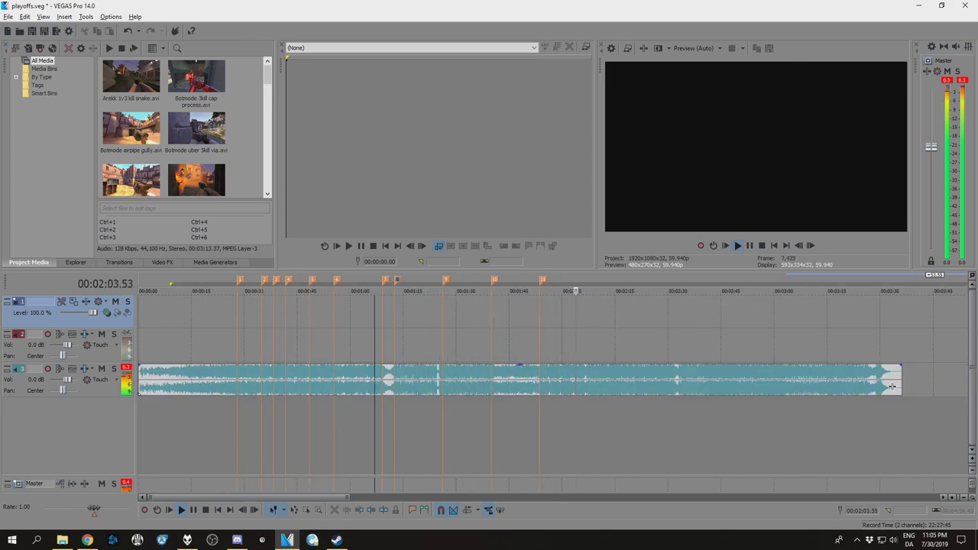
key("m")
key("m")
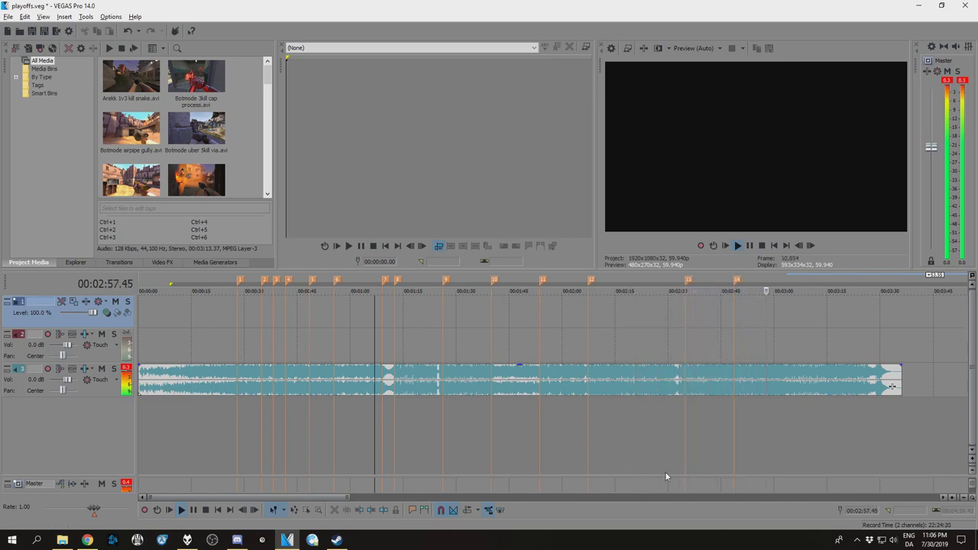
key("m")
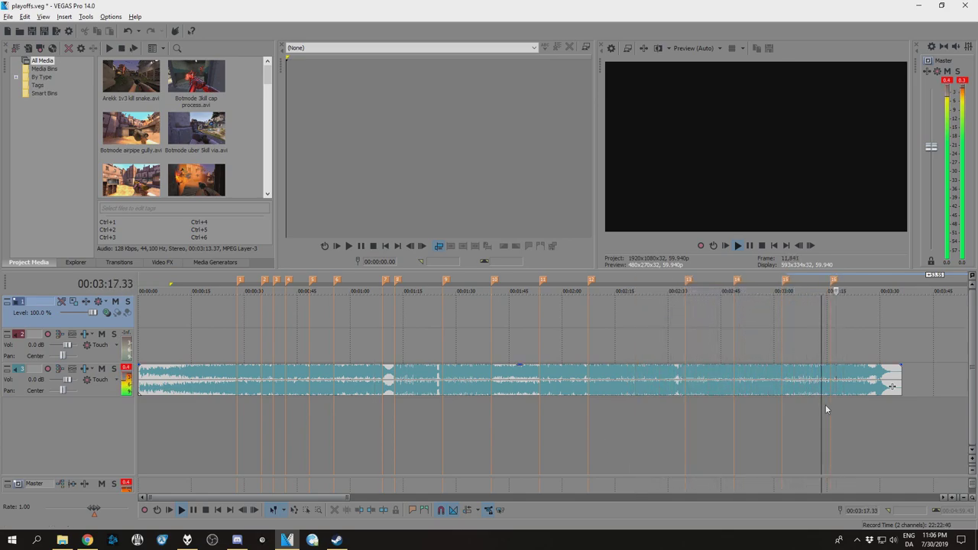
- Replay the early part of the song and add a marker between the first two
key("space")
scroll(535, 451, "down", 5)
scroll(331, 462, "up", 8)
left_click(357, 460)
key("space")
key("m")
key("space")
scroll(228, 442, "down", 7)
scroll(226, 437, "up", 7)
key("space")
- Listen to the section around markers 8 and 9 and name both markers "big"
left_click(385, 425)
left_click(472, 423)
left_click(621, 424)
right_click(654, 280)
left_click(681, 297)
type("bio")
left_click(618, 426)
right_click(632, 280)
left_click(647, 294)
type("bio")
- Name marker 10 "slow" and listen to the following part of the song
left_click(746, 423)
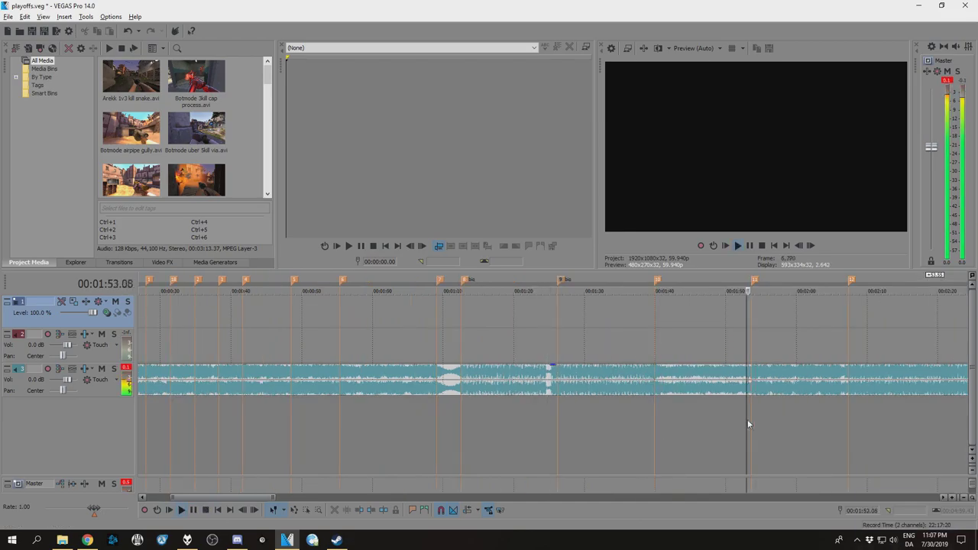
right_click(656, 280)
type("slow")
key("space")
left_click(930, 425)
left_click(809, 421)
key("space")
scroll(613, 413, "down", 6)
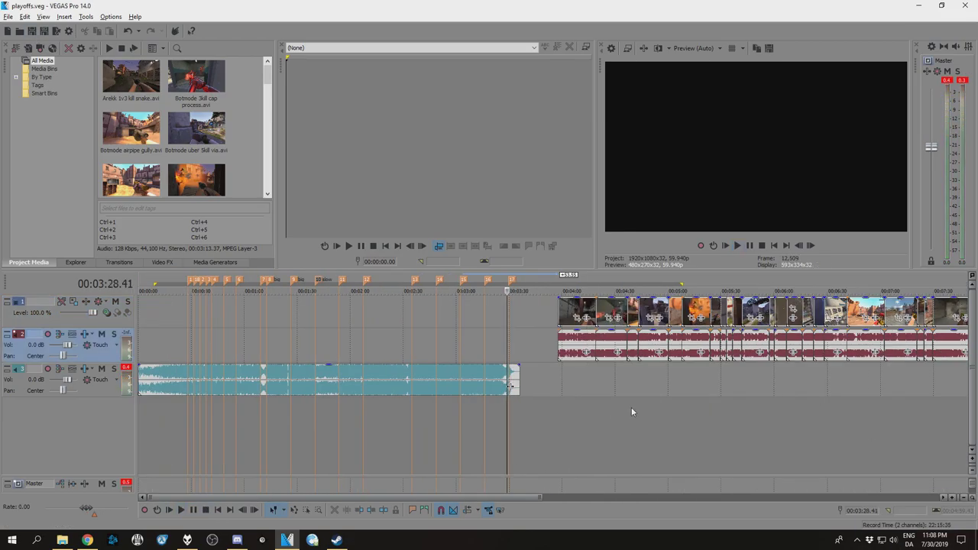
- Move a clip at the start of the gameplay footage earlier on the timeline and play that section
left_click(586, 388)
scroll(654, 402, "up", 6)
left_click_drag(489, 313, 388, 313)
left_click(841, 381)
scroll(841, 385, "down", 3)
key("space")
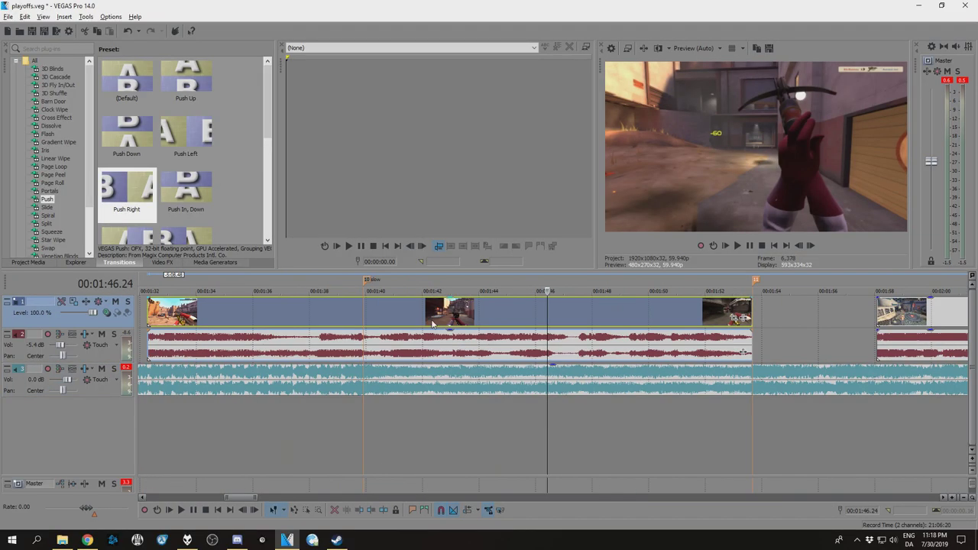
- Shift the crossbow clip to start just after the "slow" marker and realign the clip that follows it
left_click_drag(288, 307, 244, 309)
left_click_drag(525, 323, 654, 321)
left_click(827, 322)
left_click_drag(879, 322, 835, 323)
left_click_drag(786, 323, 834, 325)
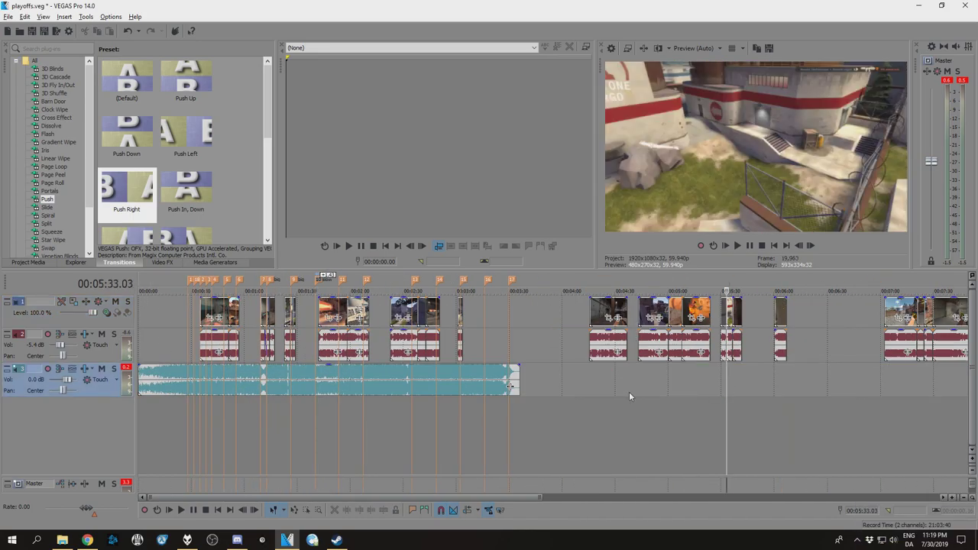
- Move the first clip at the "slow" marker out past the end of the song
left_click(665, 390)
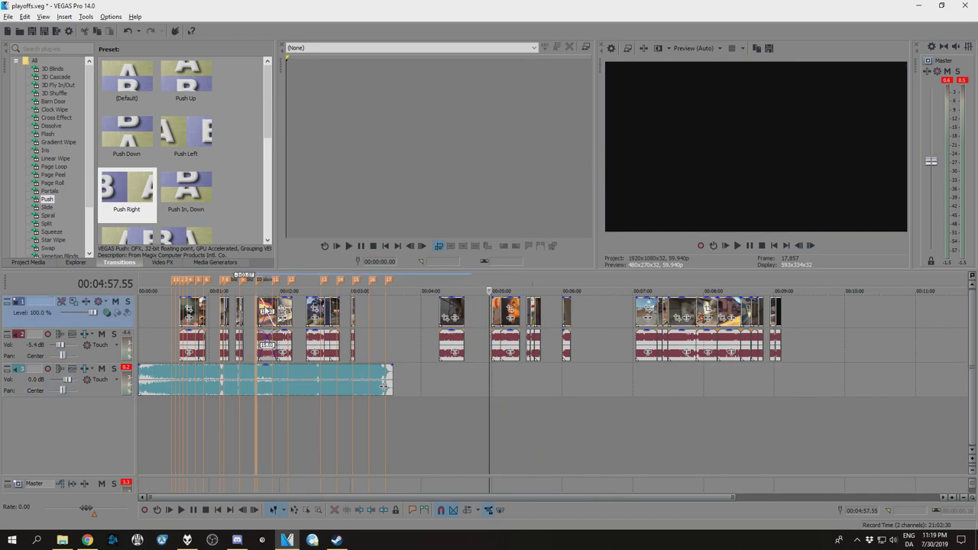
left_click_drag(264, 311, 416, 307)
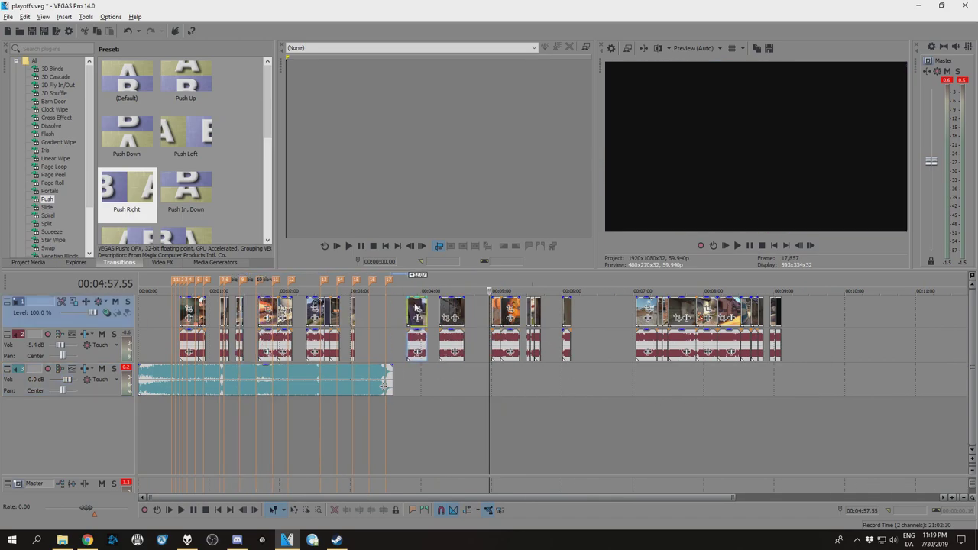
left_click(653, 391)
- Position the replacement clip so that its hit lands on the "slow" marker
scroll(625, 392, "up", 3)
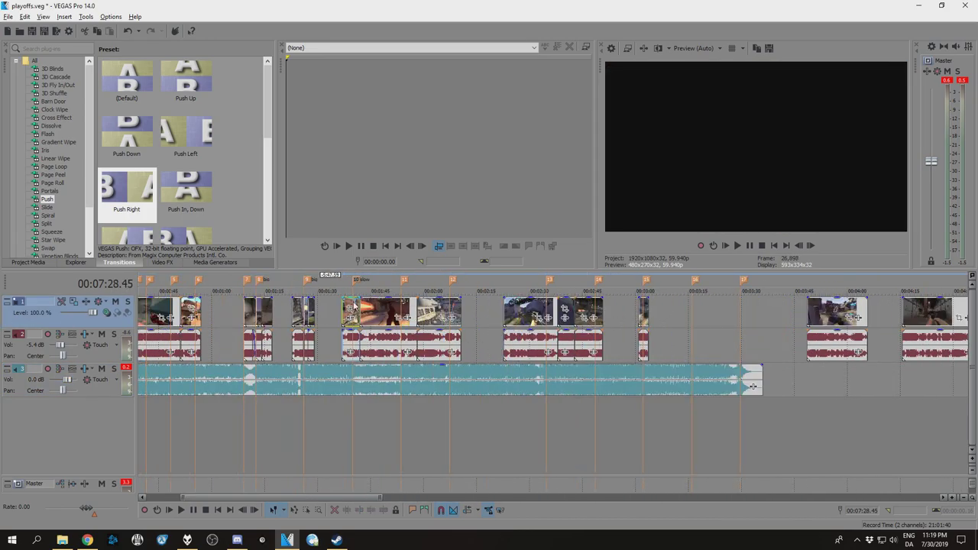
scroll(562, 317, "up", 3)
scroll(561, 317, "up", 1)
left_click_drag(561, 317, 499, 318)
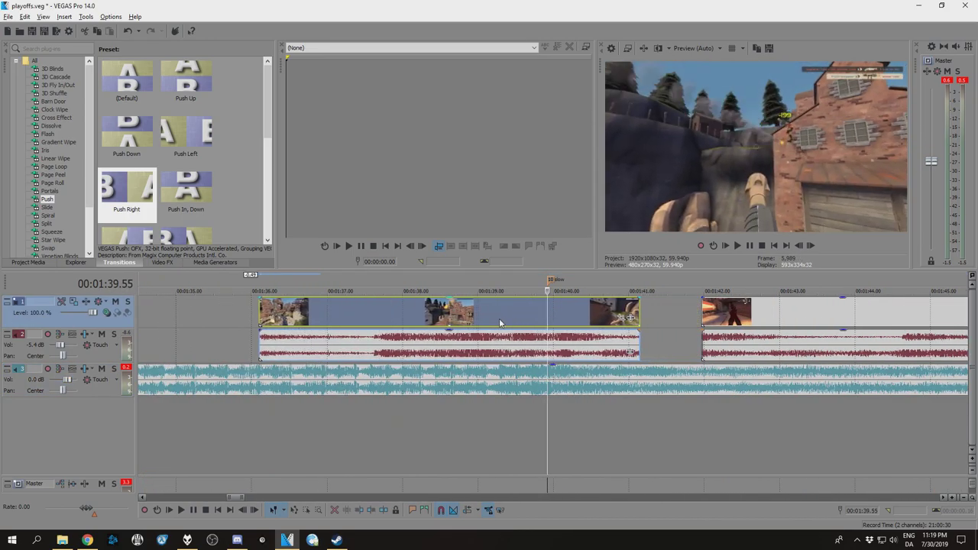
left_click_drag(570, 318, 567, 317)
- Play from the start of the replacement clip and overlap the crossbow clip slightly with its end
scroll(567, 317, "down", 3)
left_click(438, 310)
key("space")
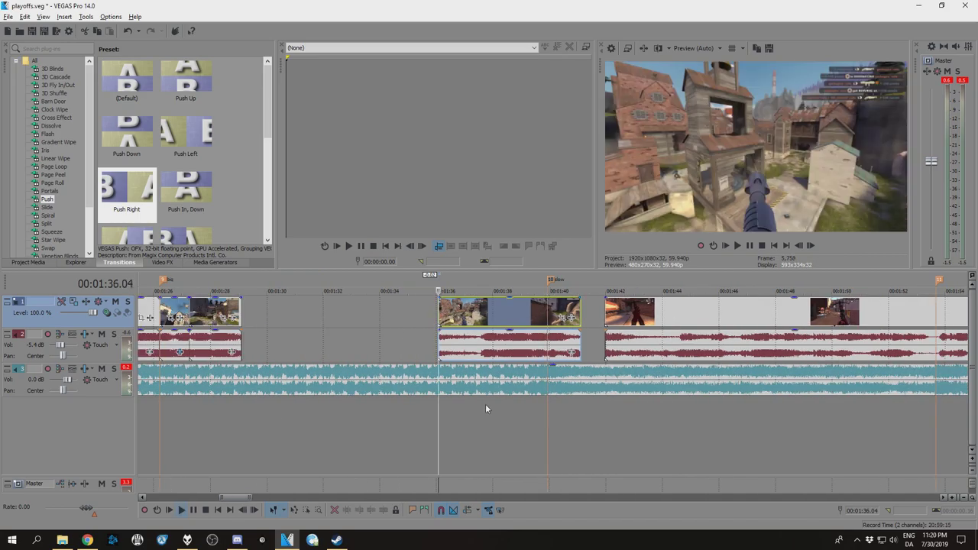
scroll(491, 406, "down", 5)
key("space")
left_click(578, 318)
scroll(579, 318, "up", 5)
left_click_drag(491, 316, 496, 316)
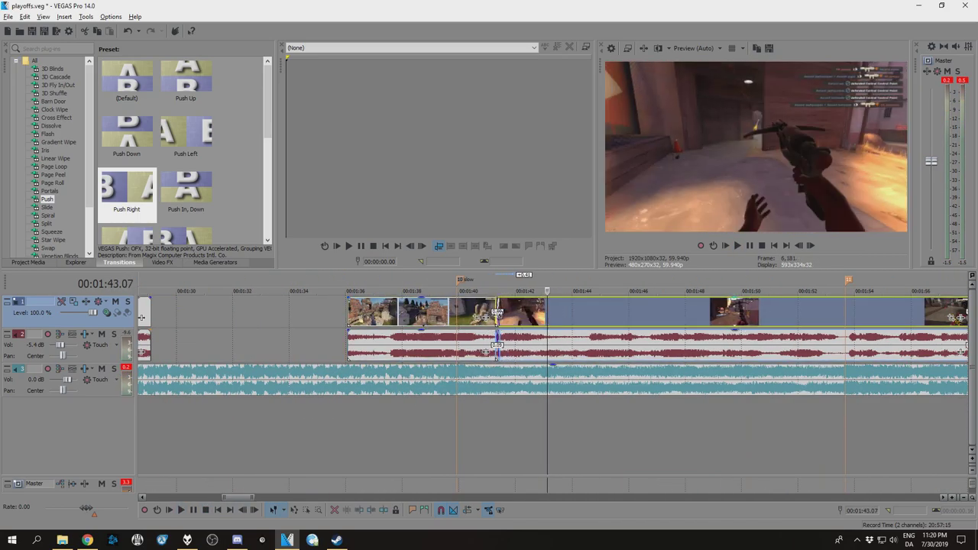
left_click(482, 316)
- Bring a clip from beyond the song to marker 16 and align its action with the marker
scroll(490, 438, "down", 5)
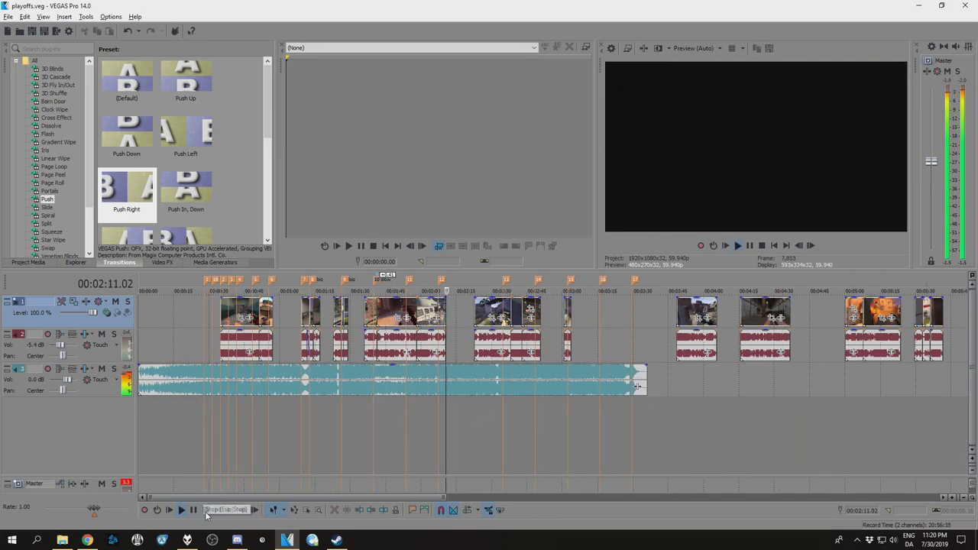
left_click(752, 387)
scroll(900, 398, "up", 5)
left_click(683, 400)
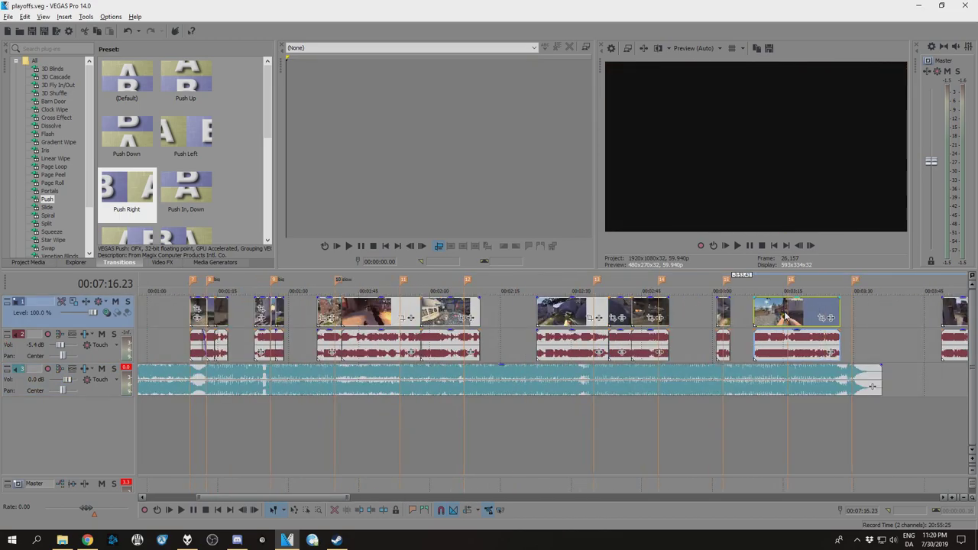
left_click(792, 318)
left_click_drag(792, 320, 787, 320)
left_click(776, 321)
- Reposition and adjust the clips near the end of the song around markers 15 and 16
scroll(776, 321, "up", 5)
left_click_drag(437, 313, 510, 314)
left_click_drag(694, 321, 498, 310)
left_click(653, 311)
left_click(706, 313)
mouse_move(754, 312)
left_mouse_down()
mouse_move(727, 314)
mouse_move(741, 314)
left_mouse_up()
- Move a clip into the gap after marker 12 and shift the neighbouring clips to follow it
scroll(596, 352, "down", 5)
left_click_drag(504, 319, 251, 324)
left_click(308, 316)
left_click(253, 314)
left_click(221, 318)
scroll(238, 320, "up", 3)
left_click_drag(562, 333, 559, 333)
left_click_drag(620, 322, 591, 324)
left_click_drag(737, 321, 750, 321)
left_click(753, 318)
- Close the join between the clips near 2:23 with a short overlap
scroll(621, 317, "up", 4)
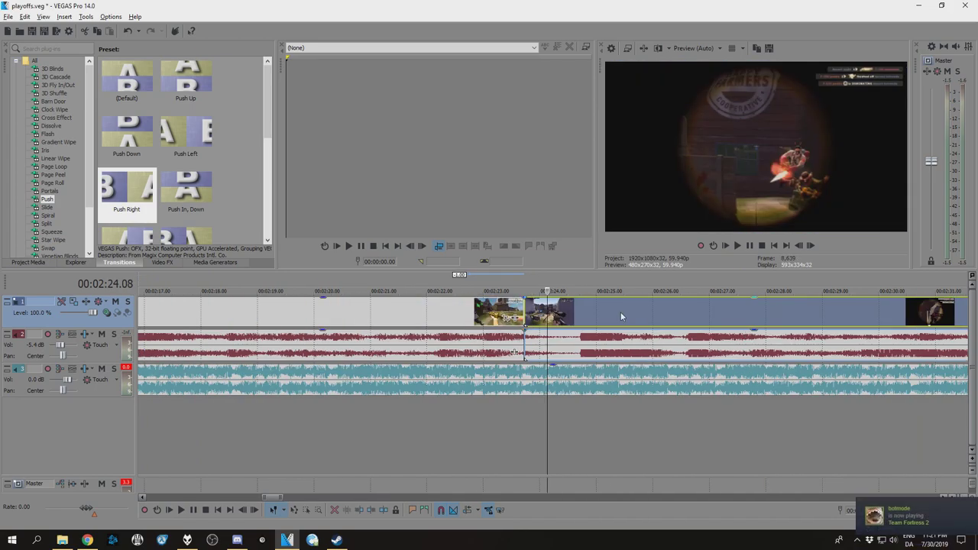
mouse_move(526, 318)
left_mouse_down()
mouse_move(544, 319)
mouse_move(526, 320)
left_mouse_up()
left_click(458, 312)
scroll(451, 316, "down", 3)
left_click_drag(413, 325, 419, 326)
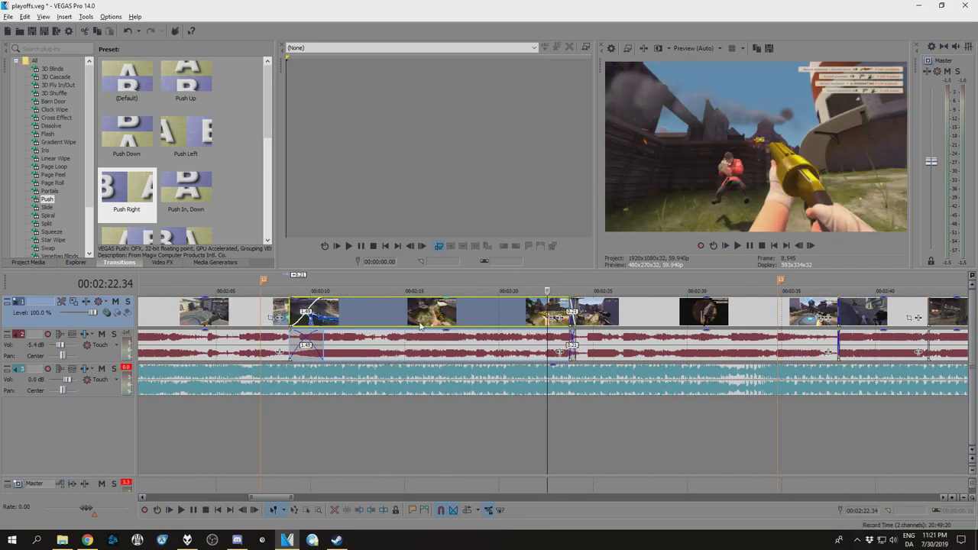
- Shorten the overlap near 2:08 to 0.06 by moving the preceding clip earlier, and adjust the 2:23 join
left_click(340, 318)
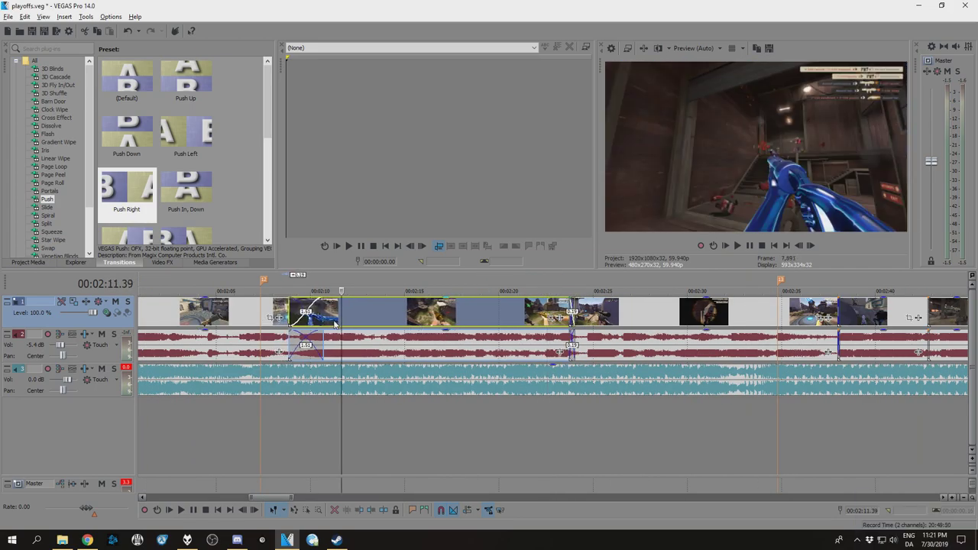
scroll(337, 337, "up", 3)
left_click_drag(353, 318, 342, 318)
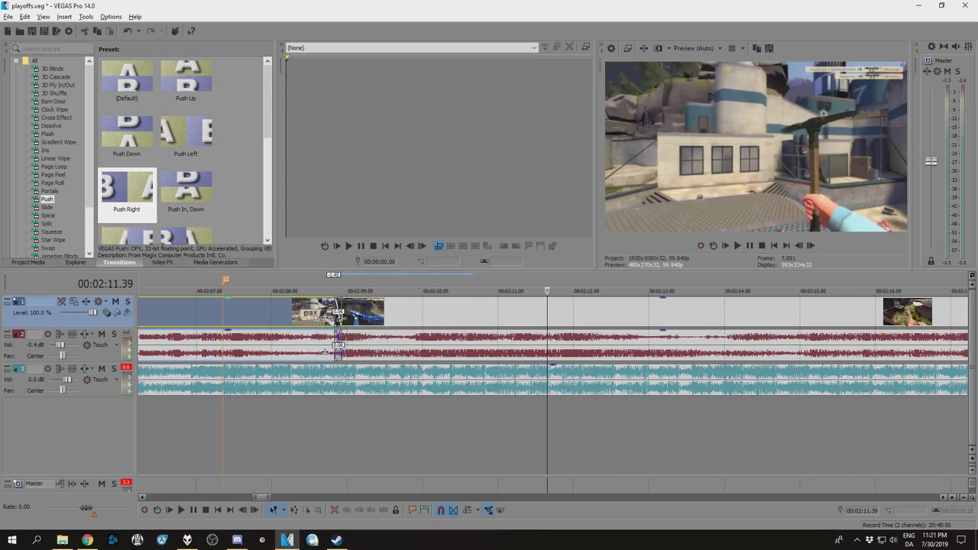
scroll(343, 318, "down", 3)
left_click_drag(896, 318, 892, 318)
- Play the section around the 2:08 join and other points to check the clip transitions
left_click(449, 312)
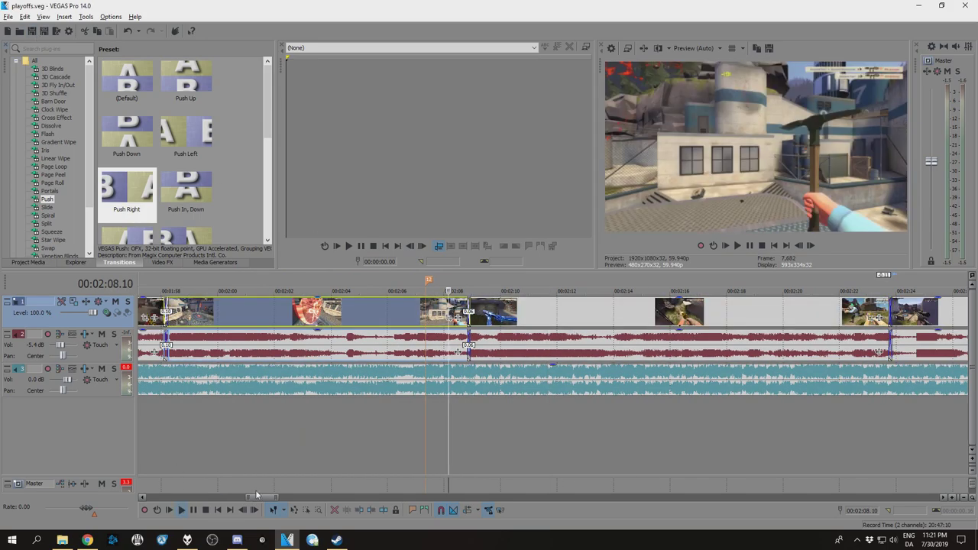
key("space")
scroll(611, 413, "down", 3)
left_click(185, 428)
key("space")
scroll(456, 475, "down", 3)
left_click(204, 511)
- Move a clip from beyond the end of the song to the start of the timeline
scroll(489, 413, "down", 5)
left_click(673, 412)
scroll(678, 412, "up", 4)
left_click_drag(597, 318, 191, 317)
left_click(188, 320)
- Trim the opening clip to run from about 0:04 to 0:25 and undo the last extra adjustment
scroll(214, 319, "up", 4)
left_click(453, 318)
left_click(541, 320)
left_click(604, 315)
left_click_drag(633, 316, 610, 315)
left_click(227, 316)
left_click_drag(187, 316, 211, 315)
left_click_drag(381, 332, 361, 334)
key("ctrl+z")
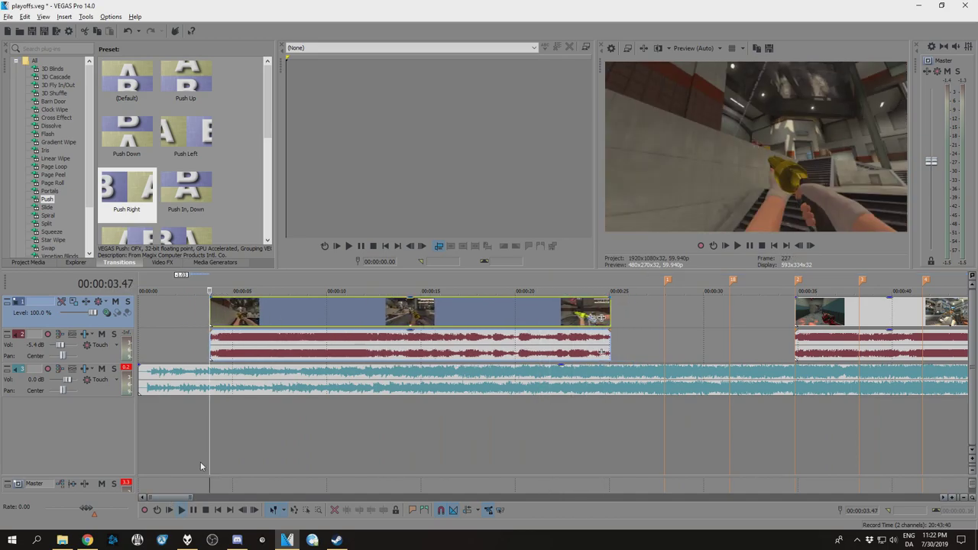
- Play through the opening clip to find the cut point and split it at about 00:00:08.10
key("space")
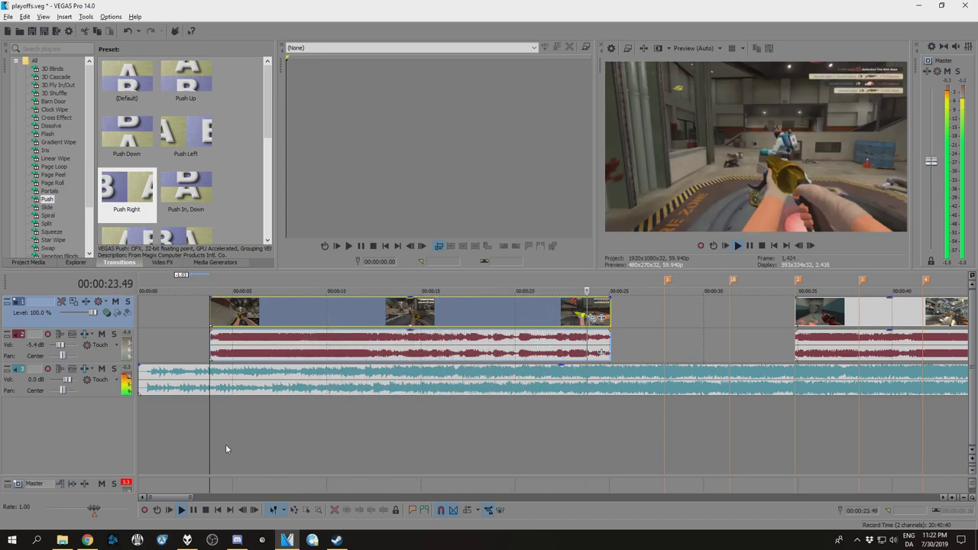
key("Return")
left_click(335, 307)
left_click(346, 319)
left_click(185, 511)
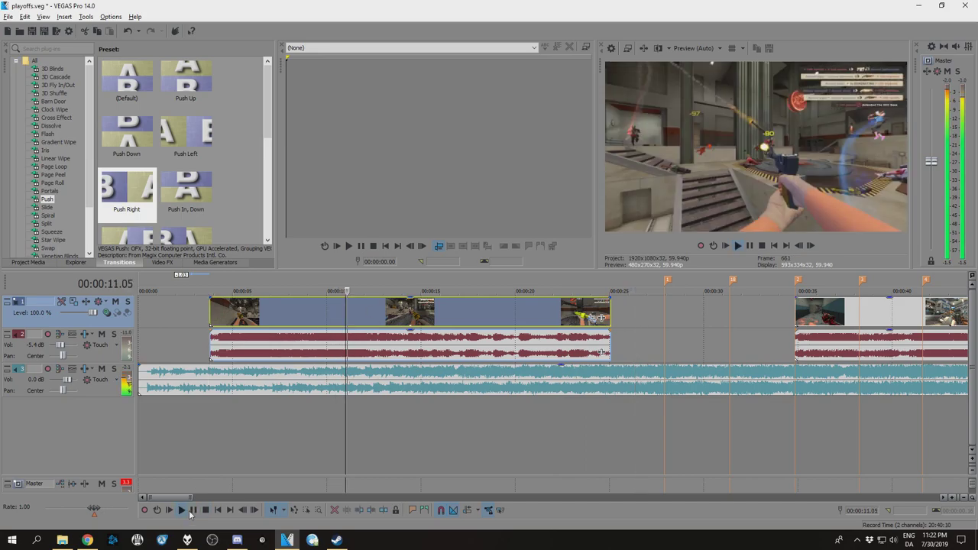
left_click(277, 433)
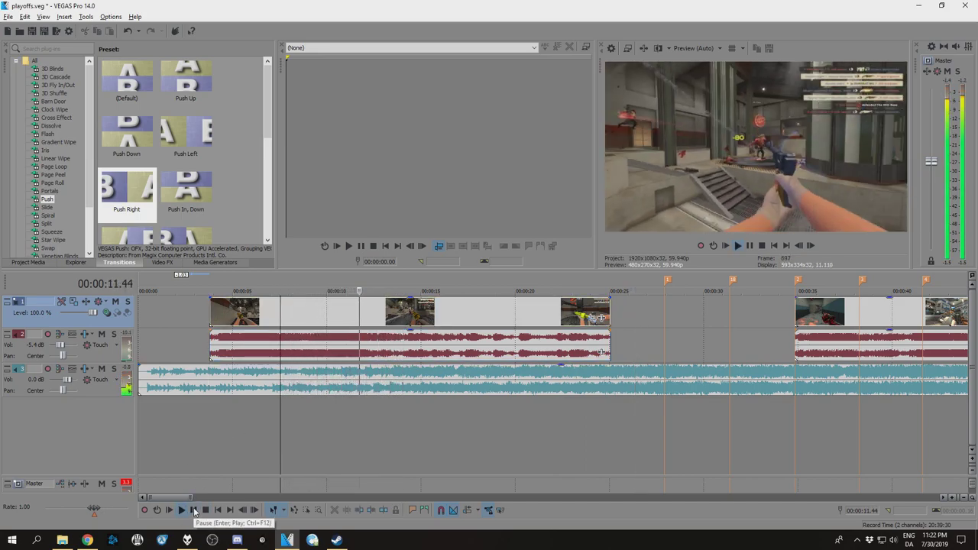
left_click(227, 430)
left_click(194, 511)
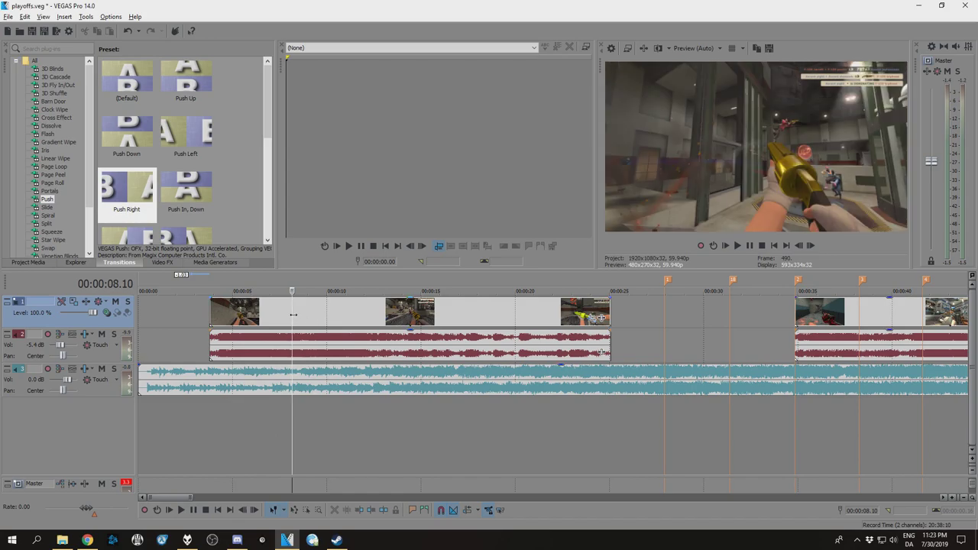
key("s")
left_click(409, 314)
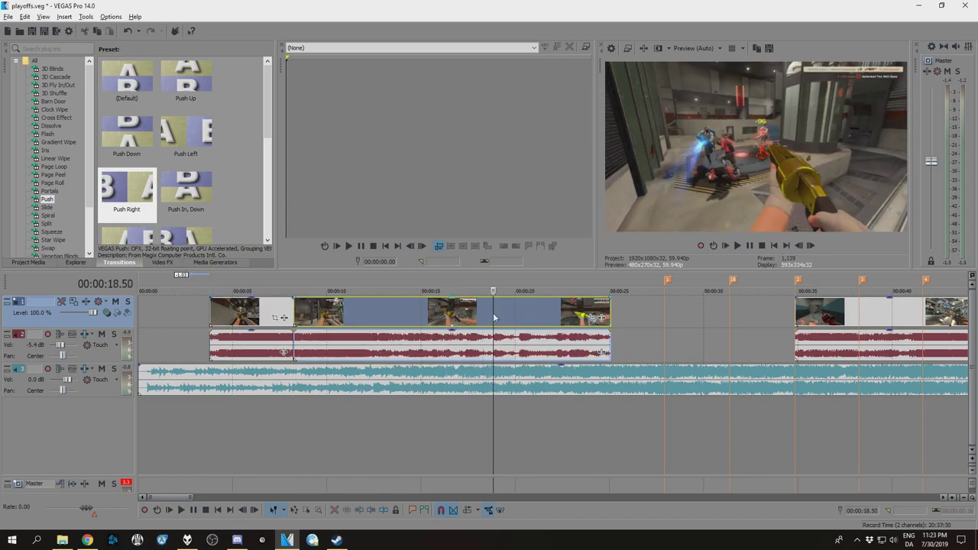
left_click(485, 318)
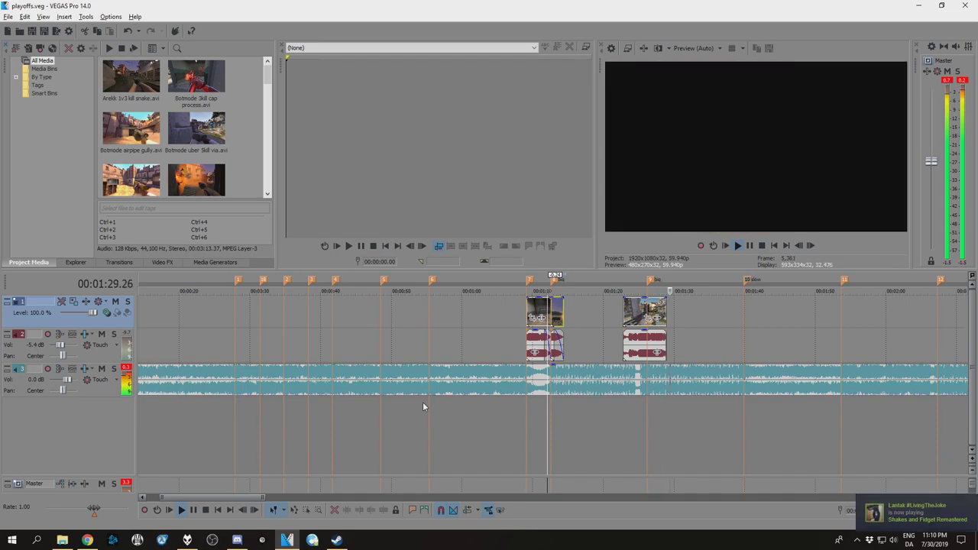
- Stop playback, examine the double airshot clip frame by frame, and split it at marker 9 (00:01:26.12)
left_click(205, 511)
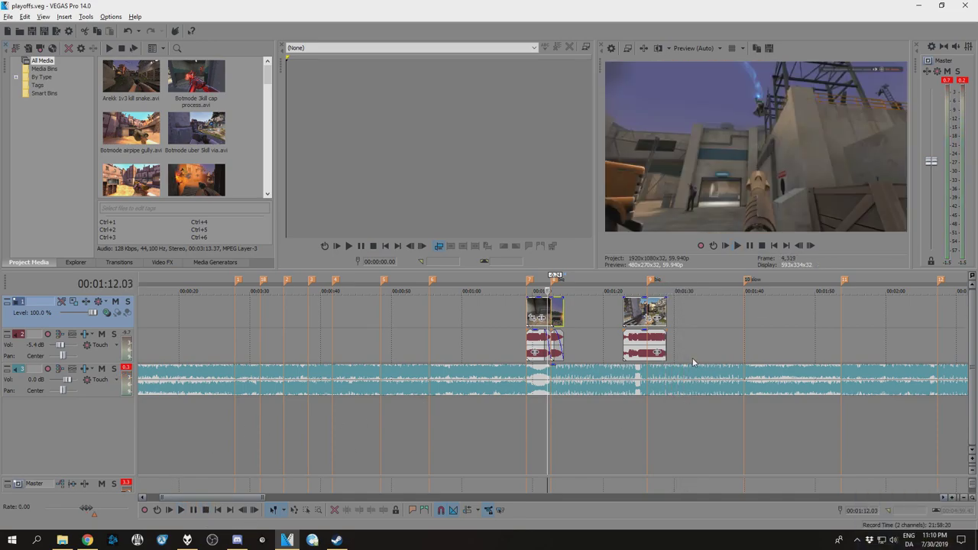
left_click(647, 308)
scroll(641, 357, "up", 5)
scroll(640, 357, "up", 3)
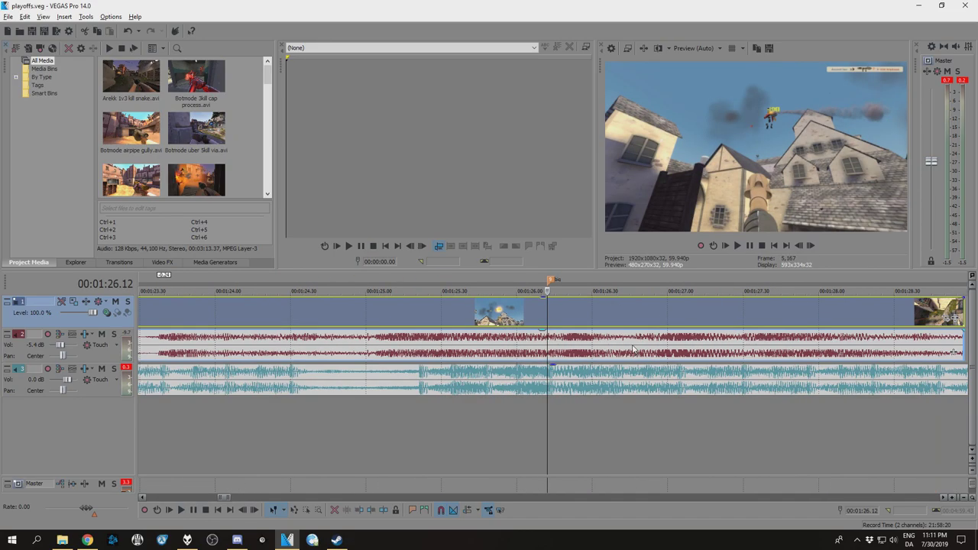
left_click(505, 319)
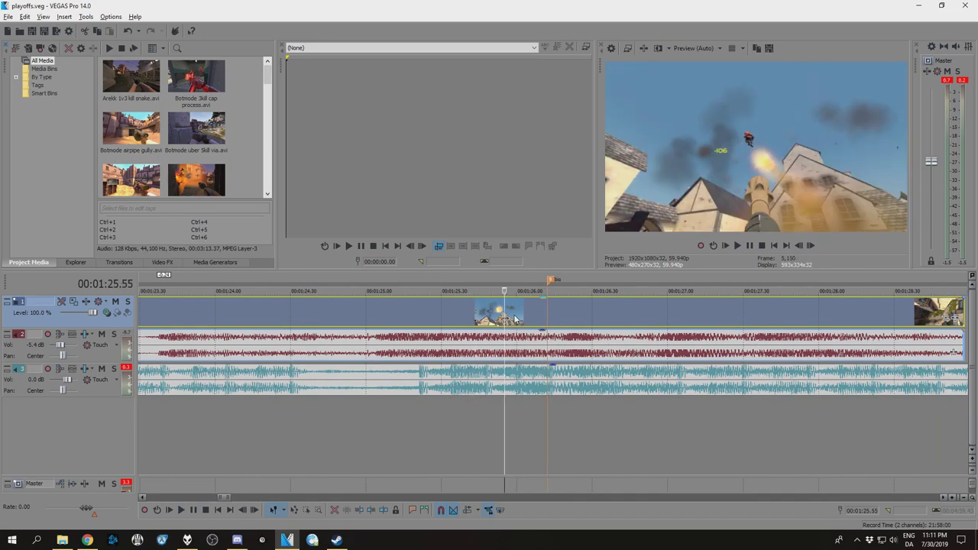
left_click(524, 320)
left_click(537, 319)
left_click(548, 318)
key("s")
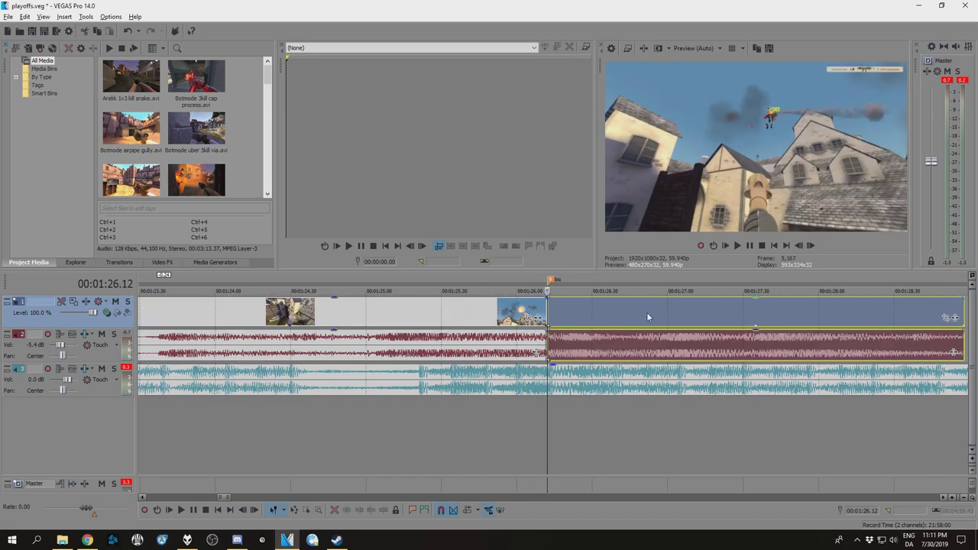
- Split the airshot clip again at about 00:01:27.03 and move the remaining part one second later
left_click(675, 318)
key("s")
scroll(693, 333, "down", 4)
left_click_drag(562, 315, 590, 315)
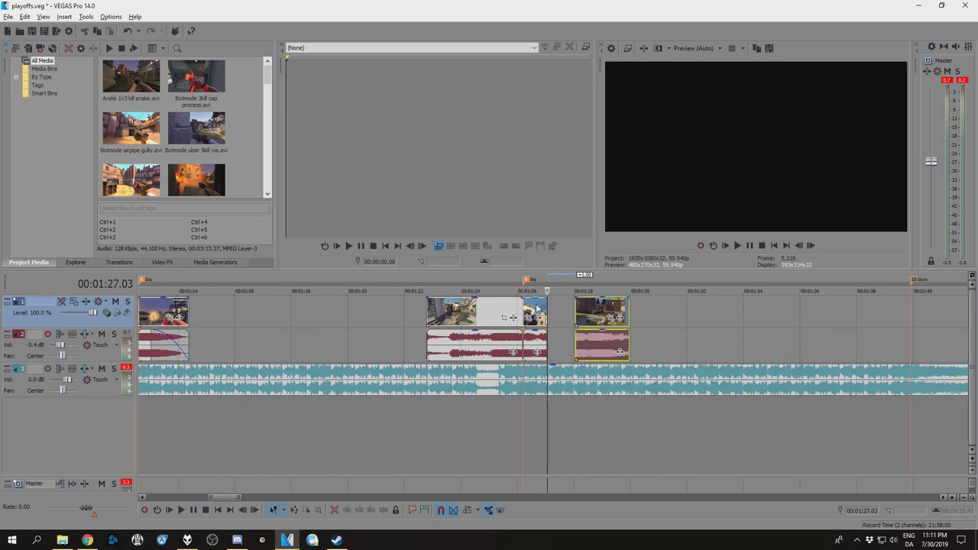
- Slow down the playback rate of the airshot segment right after marker 9 and add a Pitch Shift effect to its audio
right_click(537, 309)
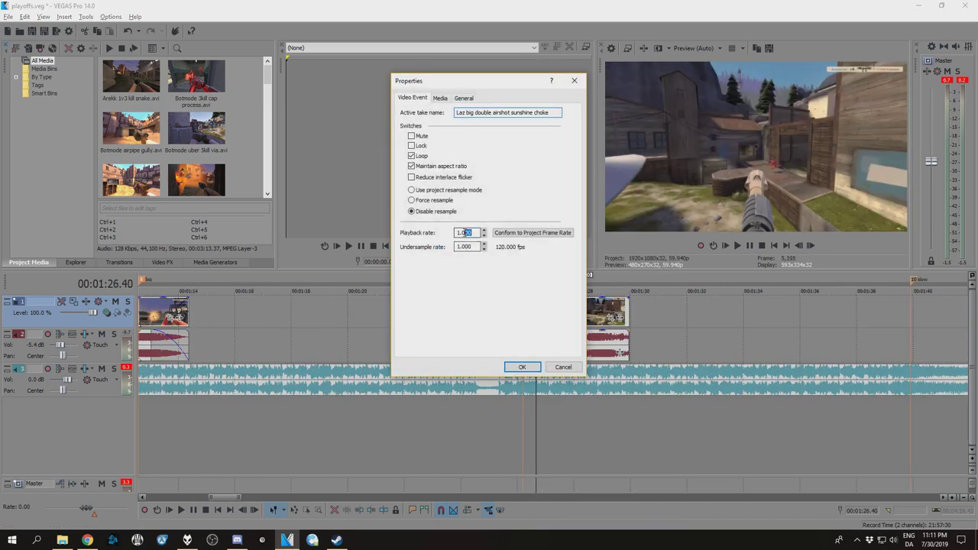
key("Return")
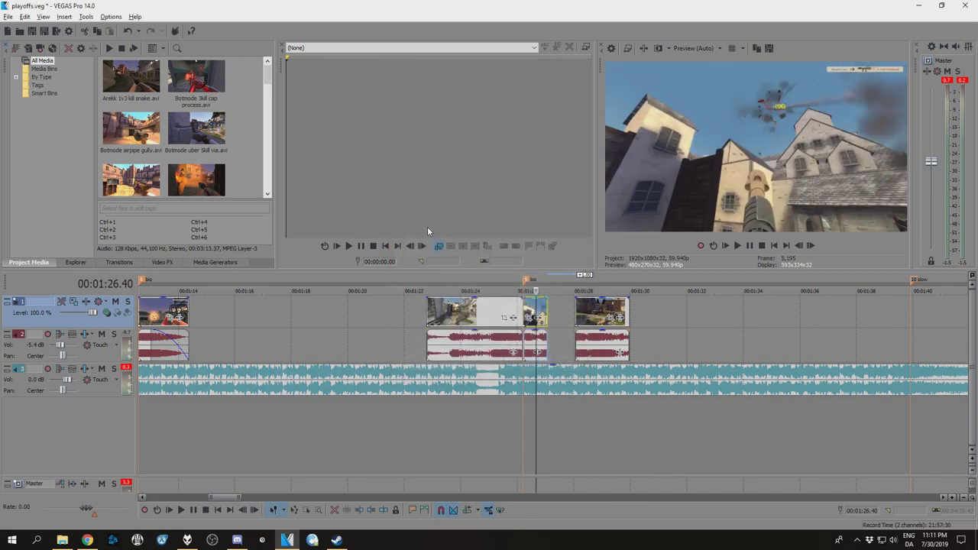
left_click(539, 354)
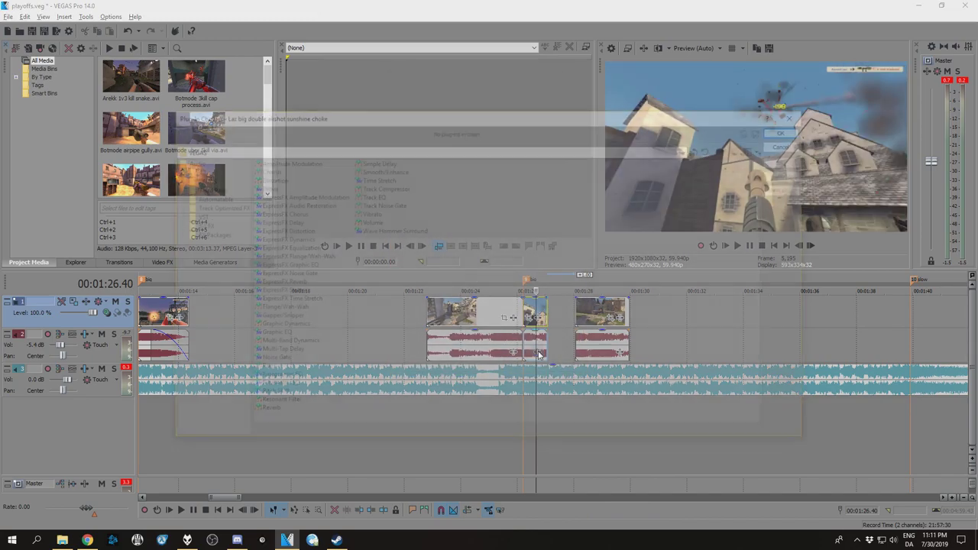
left_click(800, 114)
left_click(539, 353)
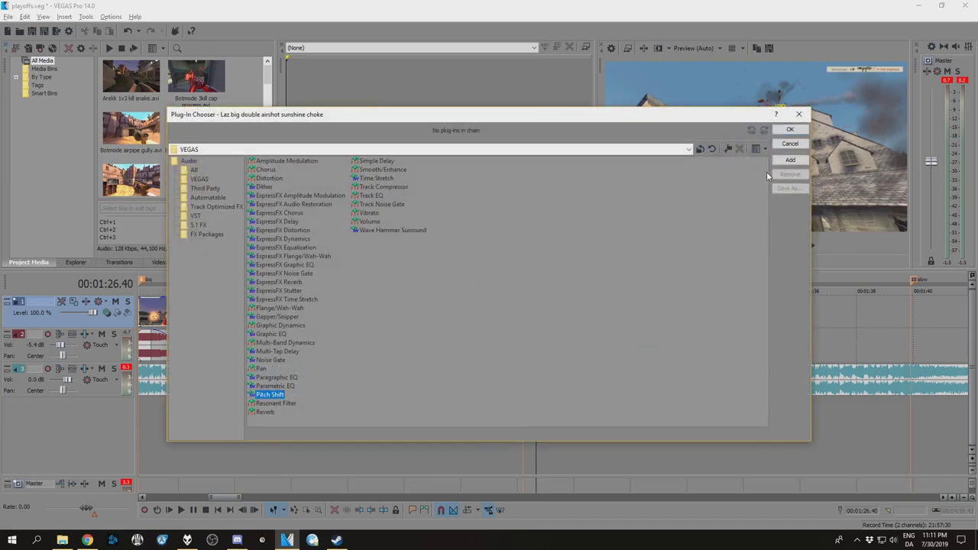
left_click(789, 160)
left_click(790, 129)
left_click(174, 102)
left_click(115, 156)
left_click(253, 61)
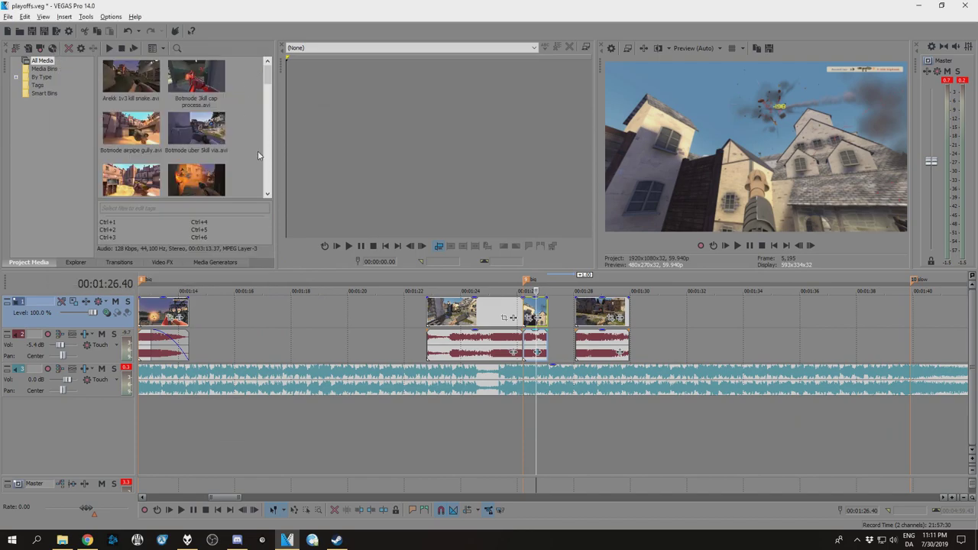
- Check the slowed airshot segment, extend its end by 12 frames, and move the following segment back against it
left_click(517, 435)
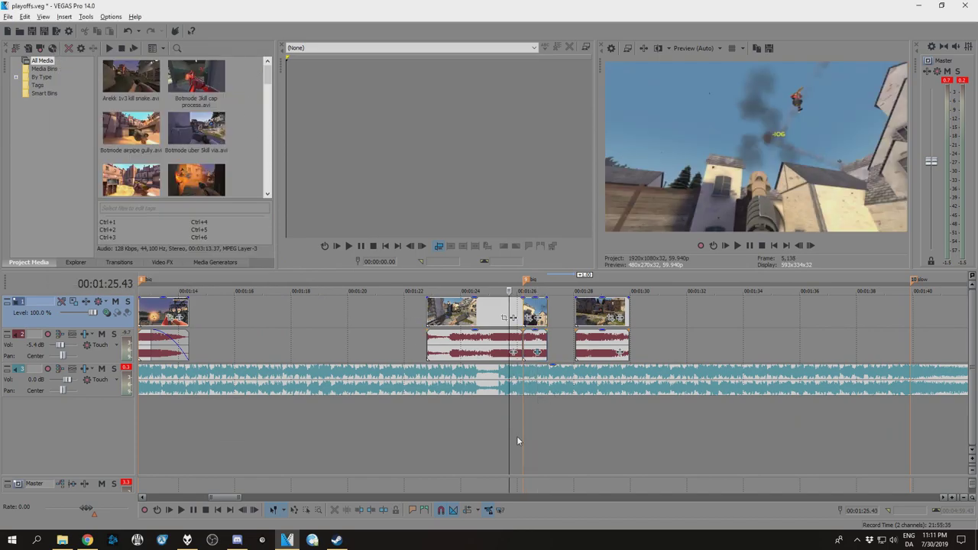
scroll(535, 435, "up", 4)
left_click(573, 446)
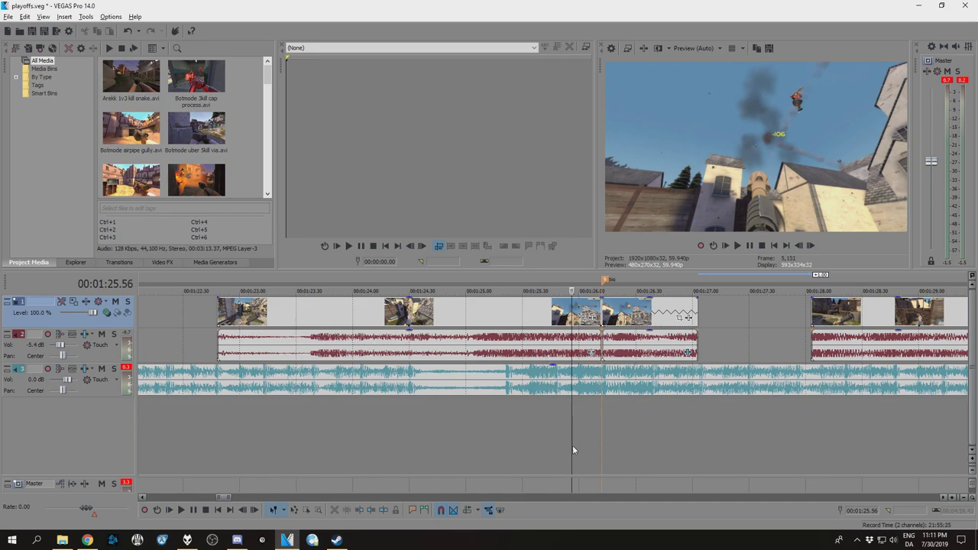
left_click(633, 449)
left_click(657, 450)
left_click(697, 454)
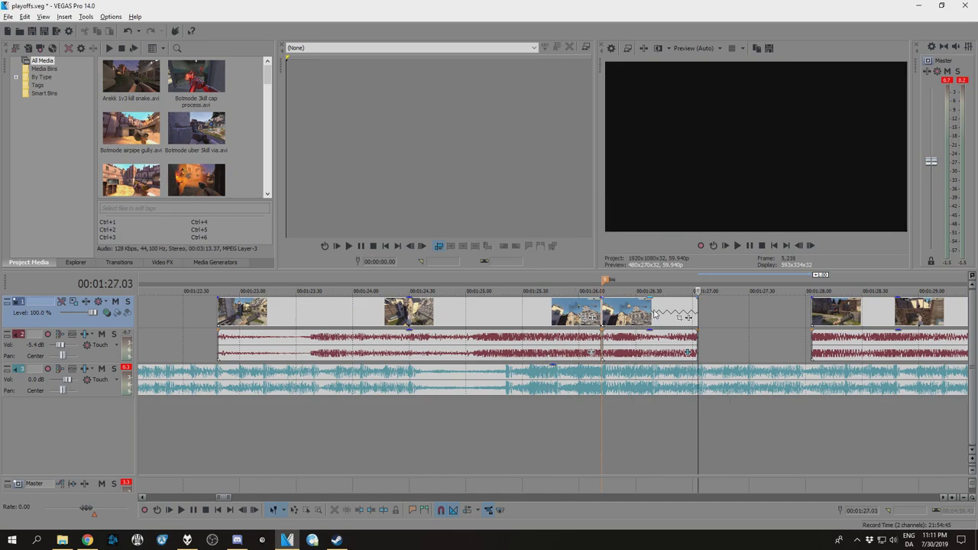
left_click(655, 314)
left_click(683, 312)
left_click_drag(698, 312, 722, 314)
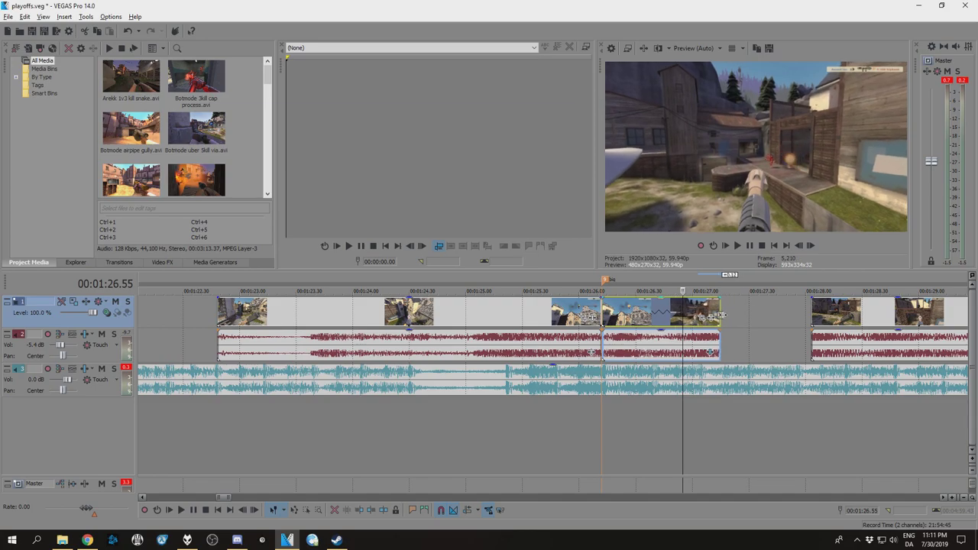
left_click_drag(813, 313, 756, 307)
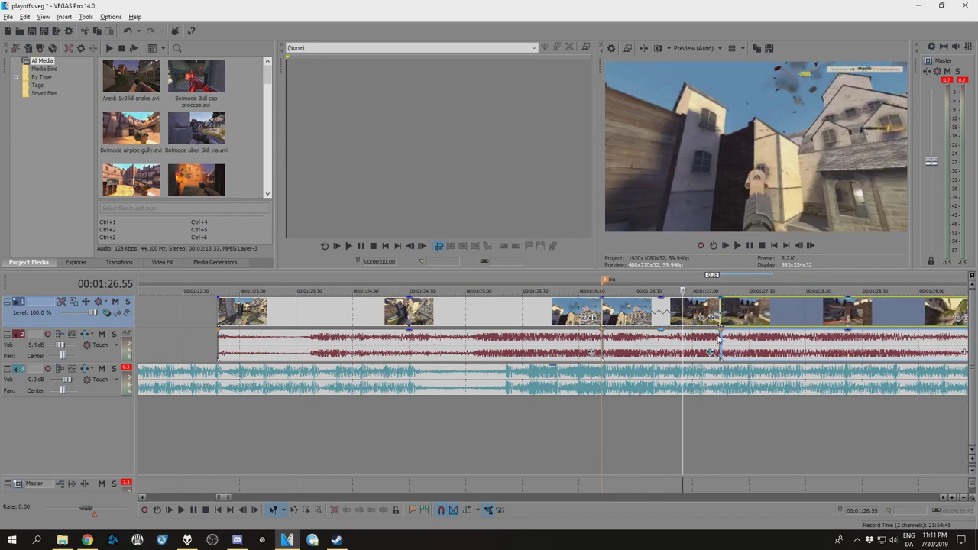
- Line up the audio edges at the 00:01:27.15 cut and trim about 24 frames off the end of the last airshot segment
left_click(719, 338)
scroll(720, 341, "up", 3)
left_click_drag(541, 335, 551, 339)
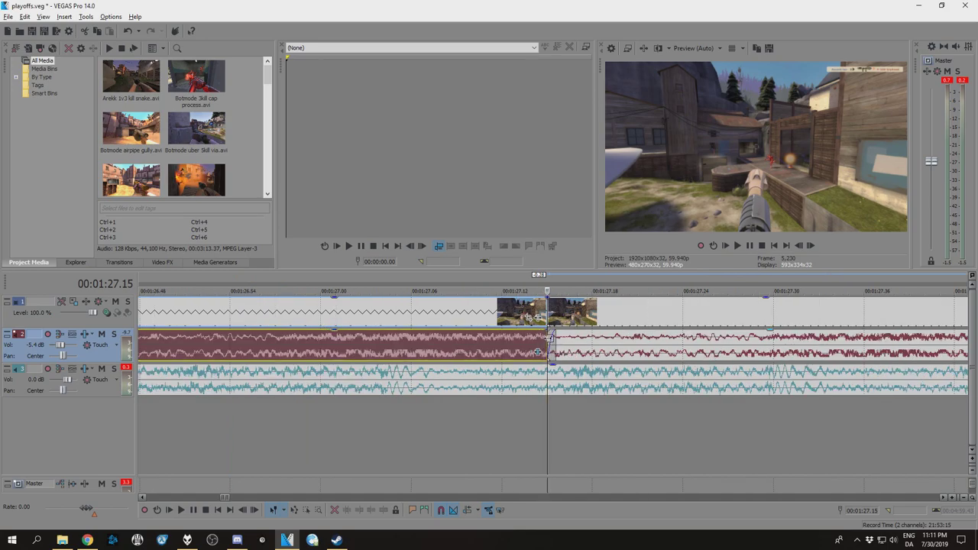
scroll(538, 352, "down", 6)
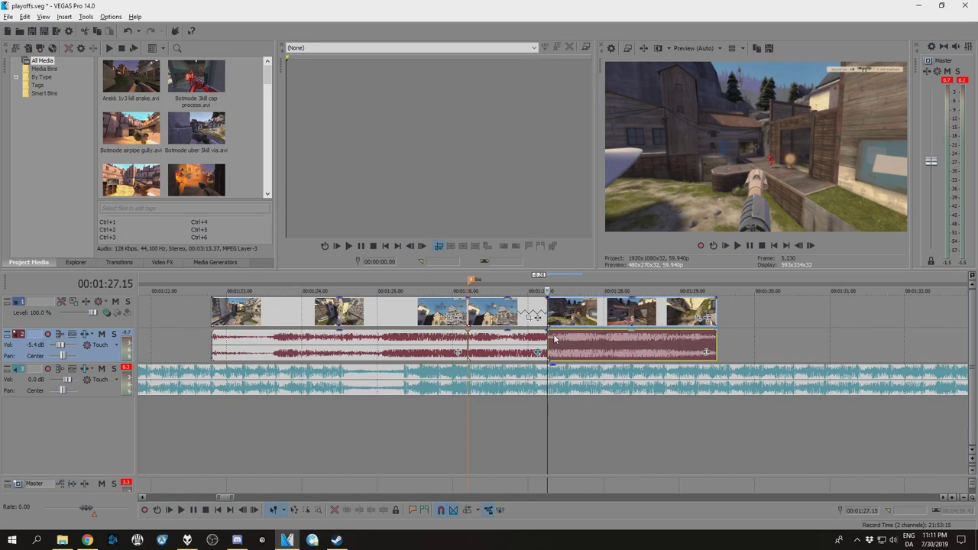
left_click_drag(716, 315, 687, 316)
- Examine the unused clips after the song's end, sampling frames between about 00:05:29 and 00:06:38
scroll(757, 348, "down", 10)
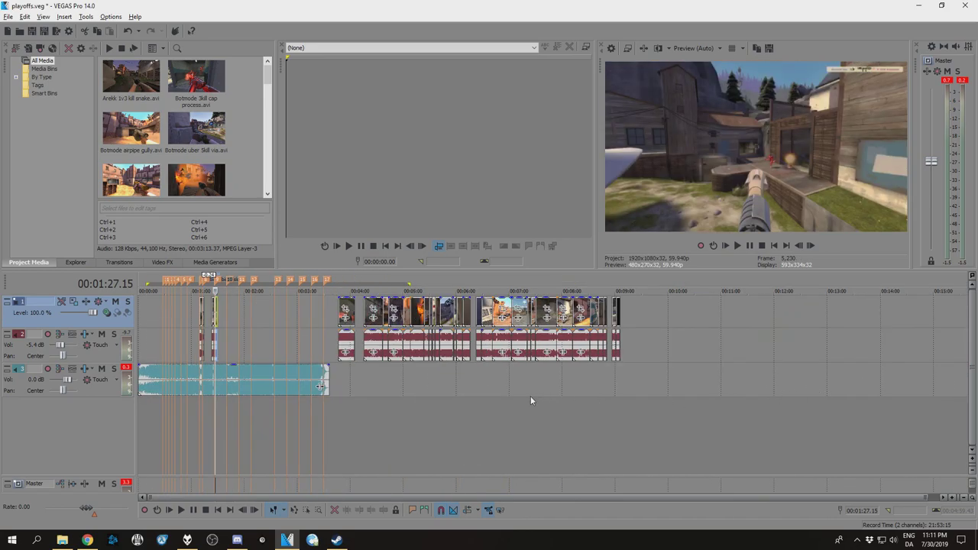
left_click(430, 397)
scroll(443, 409, "up", 4)
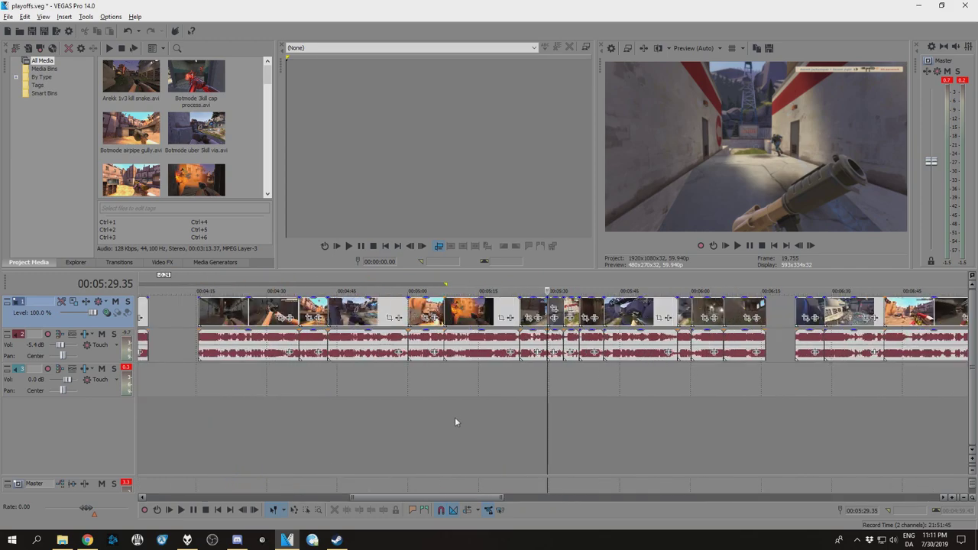
left_click(659, 396)
left_click(692, 394)
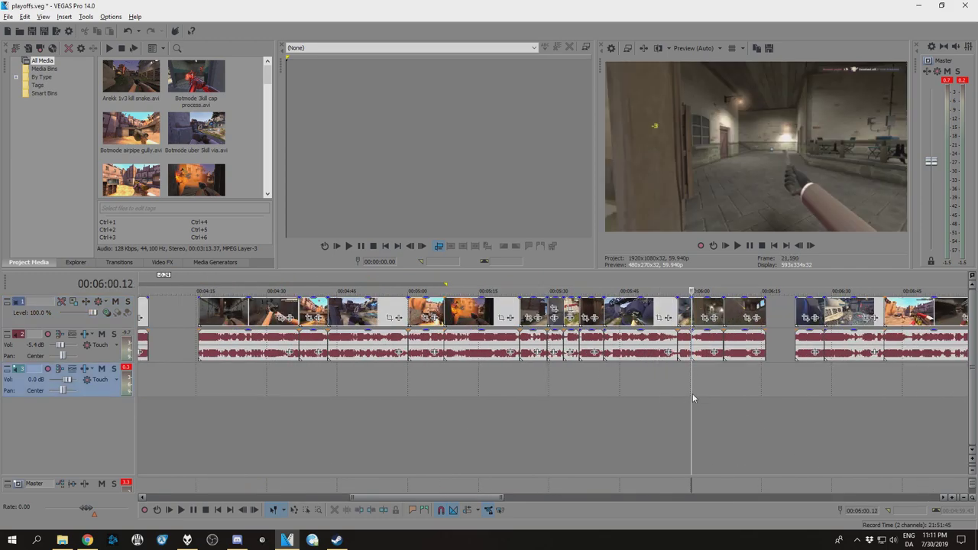
left_click(685, 391)
left_click(617, 394)
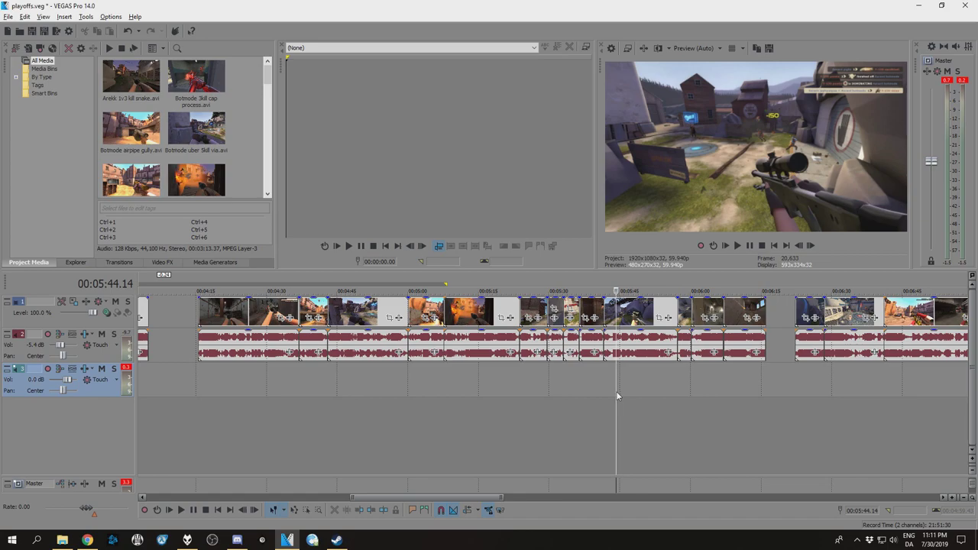
left_click(803, 400)
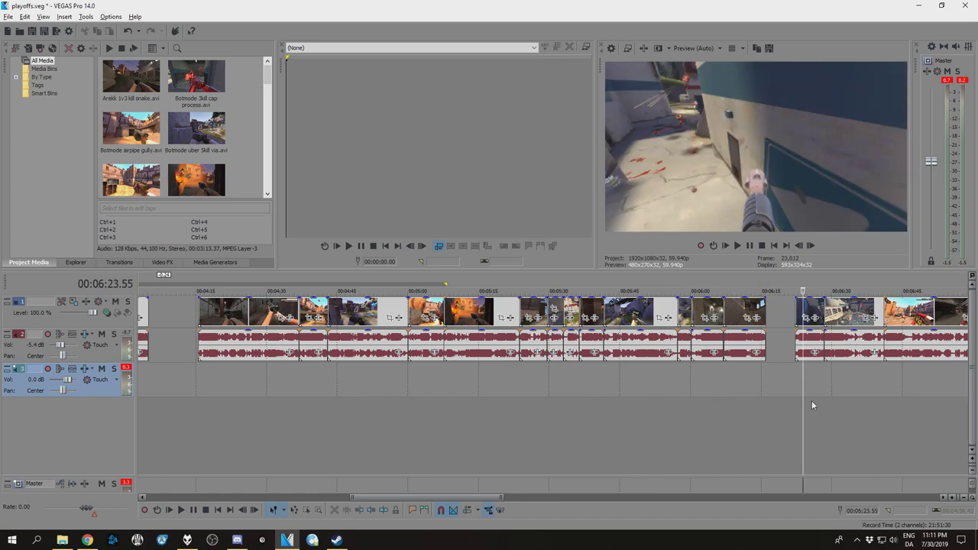
left_click(812, 400)
left_click(844, 396)
left_click(853, 396)
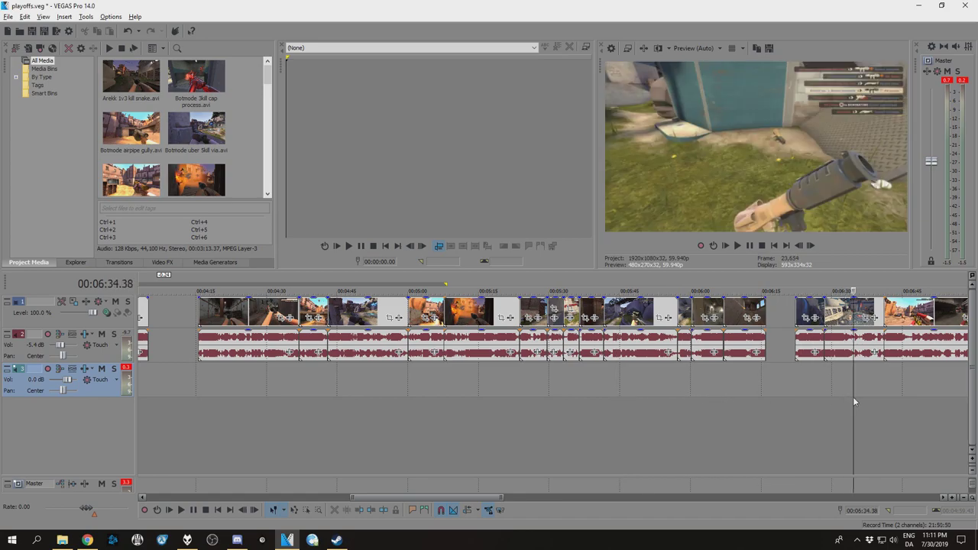
left_click(875, 398)
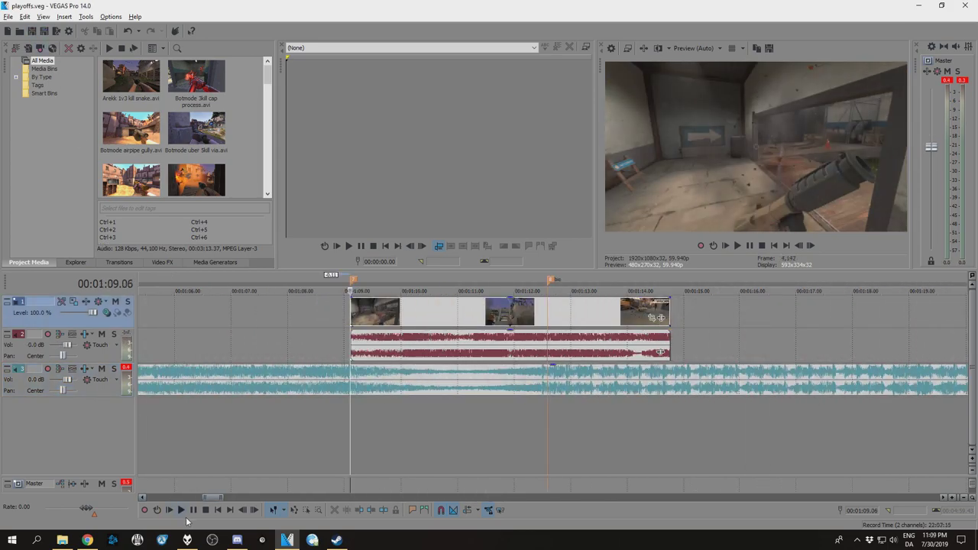
- Play the medic airshot clip against the song from marker 7 and lower the clip audio track's volume to -5.4 dB
key("space")
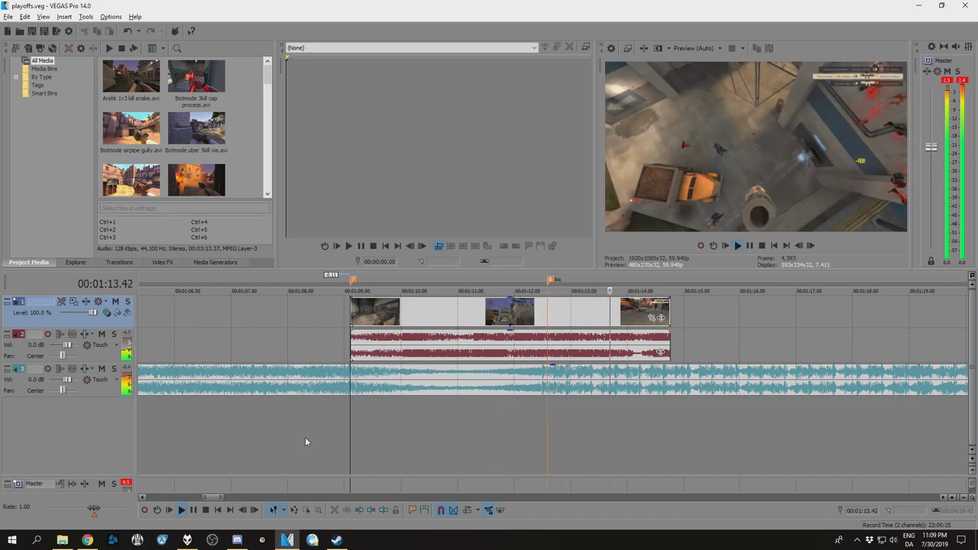
left_click(207, 509)
left_click_drag(69, 346, 68, 348)
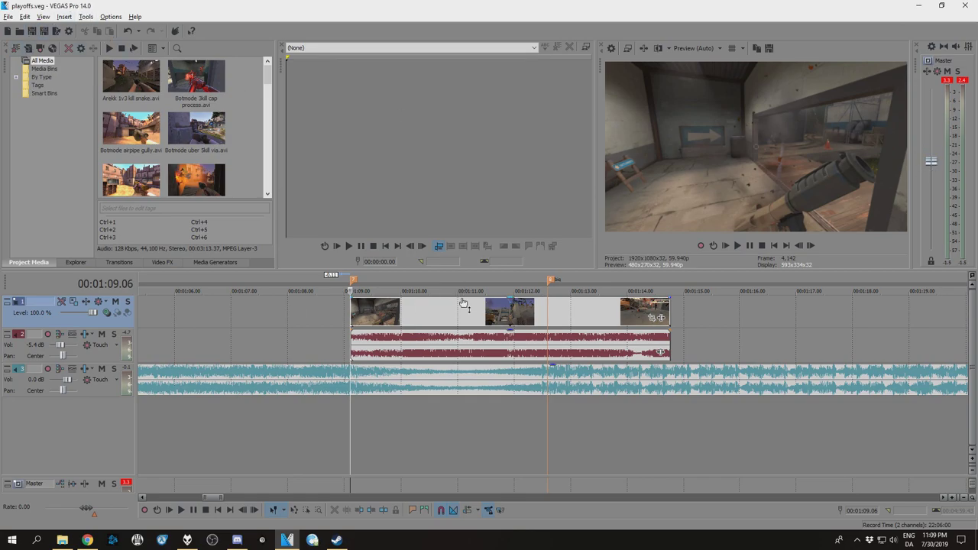
- Split the medic airshot clip at marker 8 and fade out the first part's audio over about its last second
left_click(547, 314)
key("s")
left_click_drag(546, 330, 494, 330)
- Play the medic airshot clip from 00:01:08.50 to check the audio fade and the cut at marker 8
left_click(334, 307)
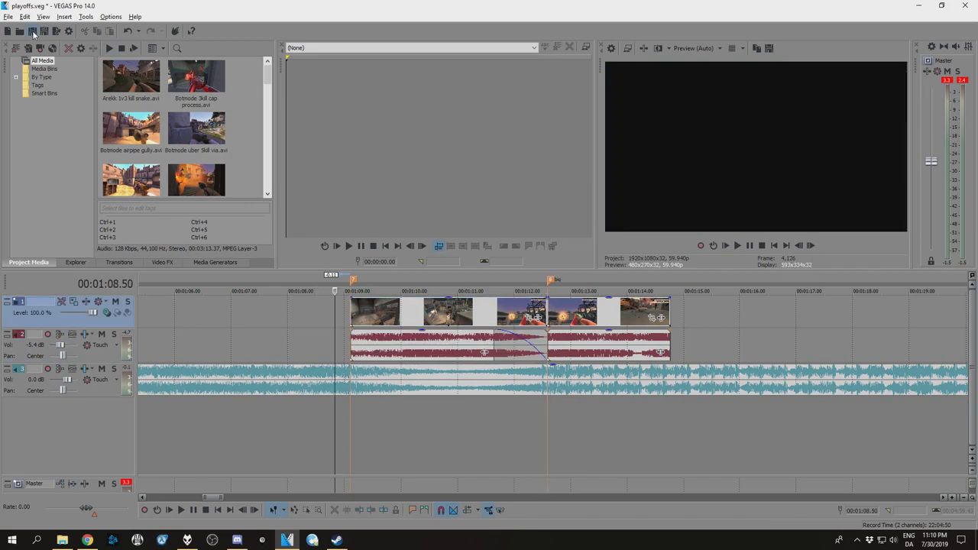
left_click(181, 509)
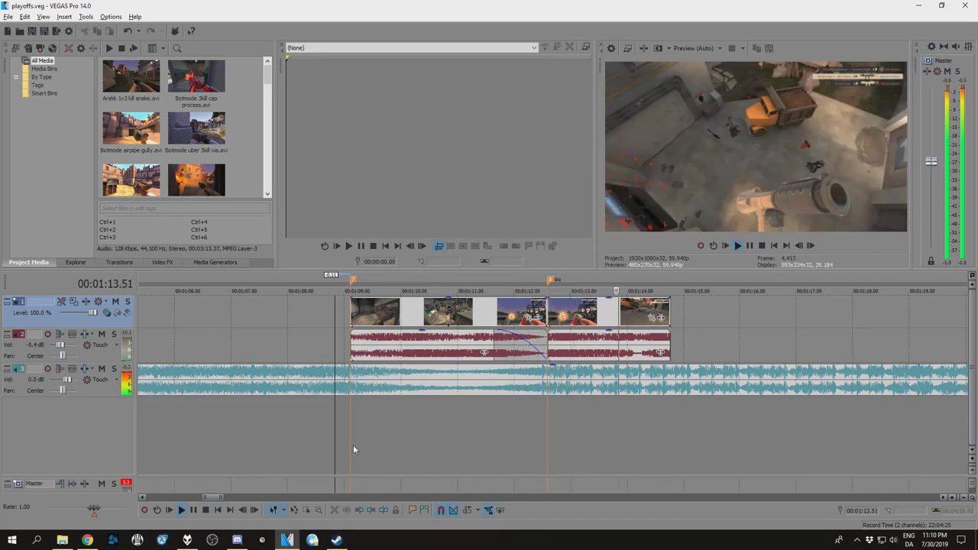
key("space")
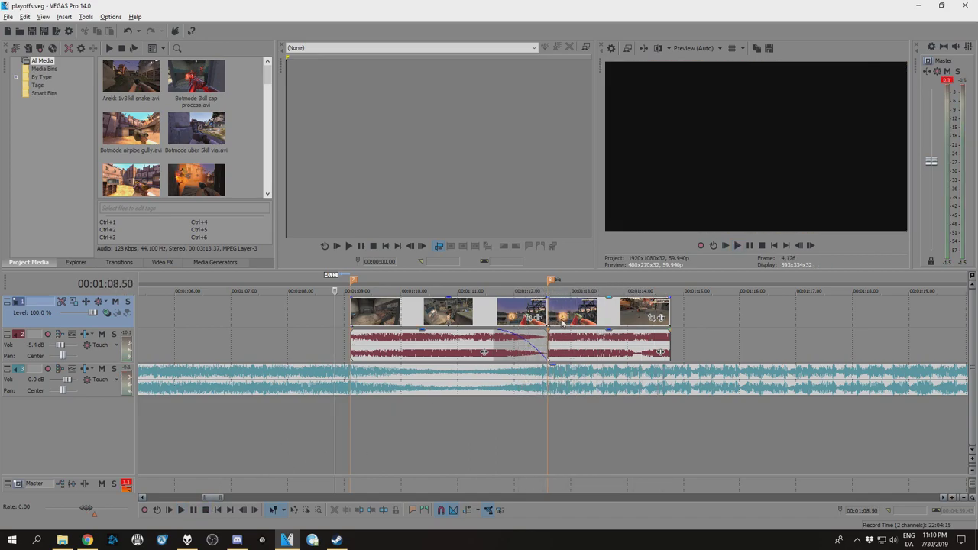
- Set the playback rate of the clip part after marker 8 to 0.500 and check the setting in its properties
left_click(573, 319)
right_click(585, 314)
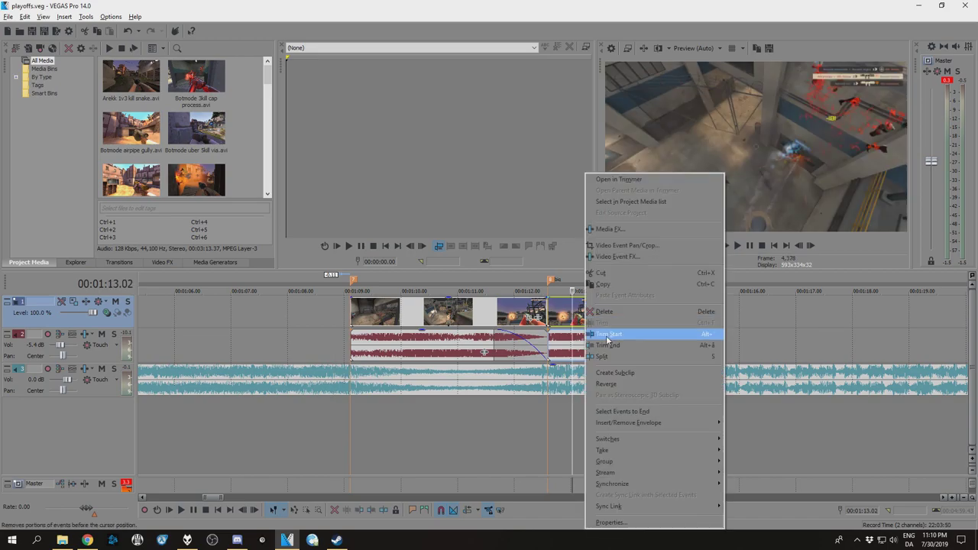
left_click(611, 521)
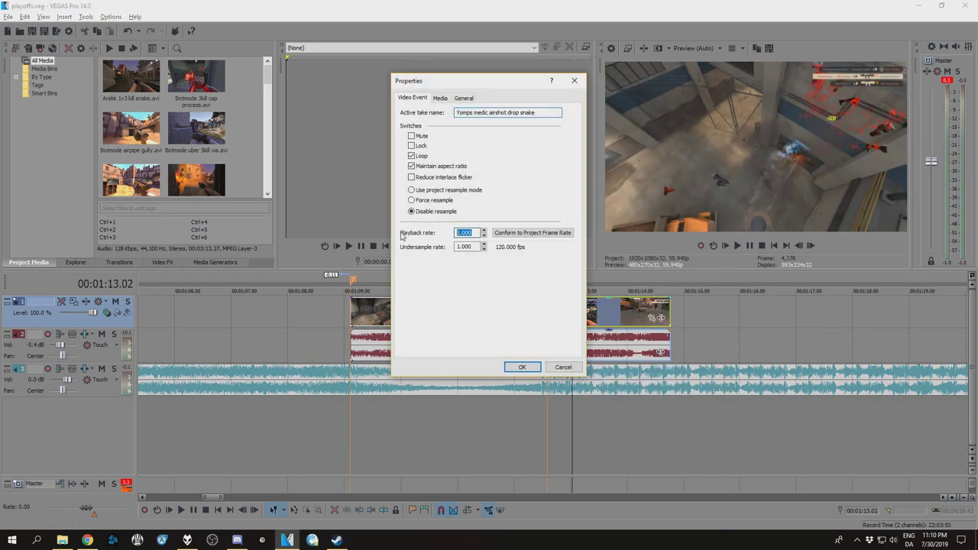
key("Return")
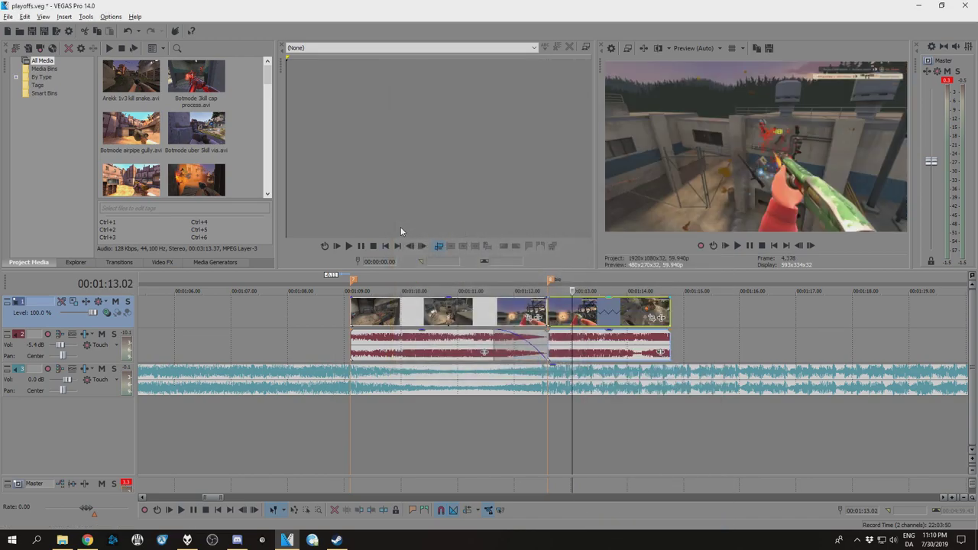
right_click(616, 309)
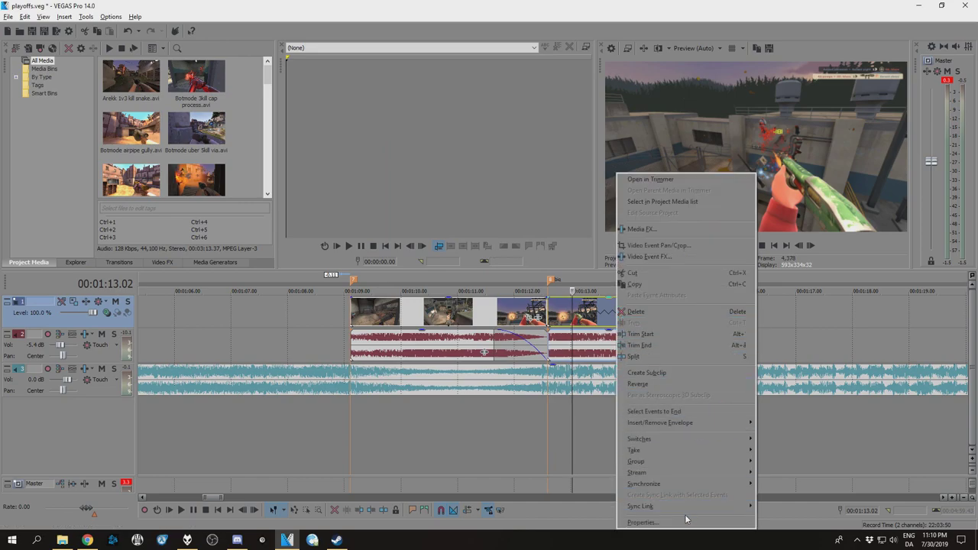
left_click(684, 520)
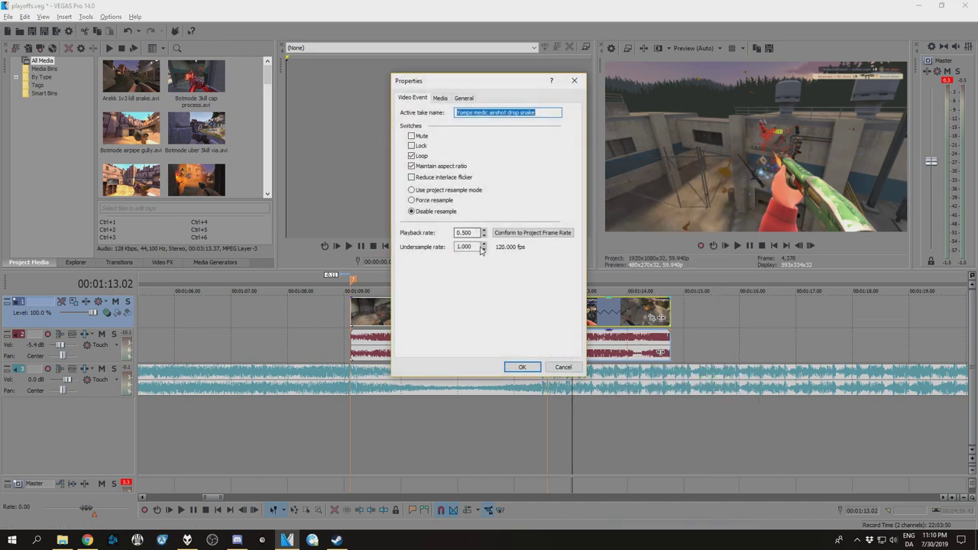
left_click(525, 367)
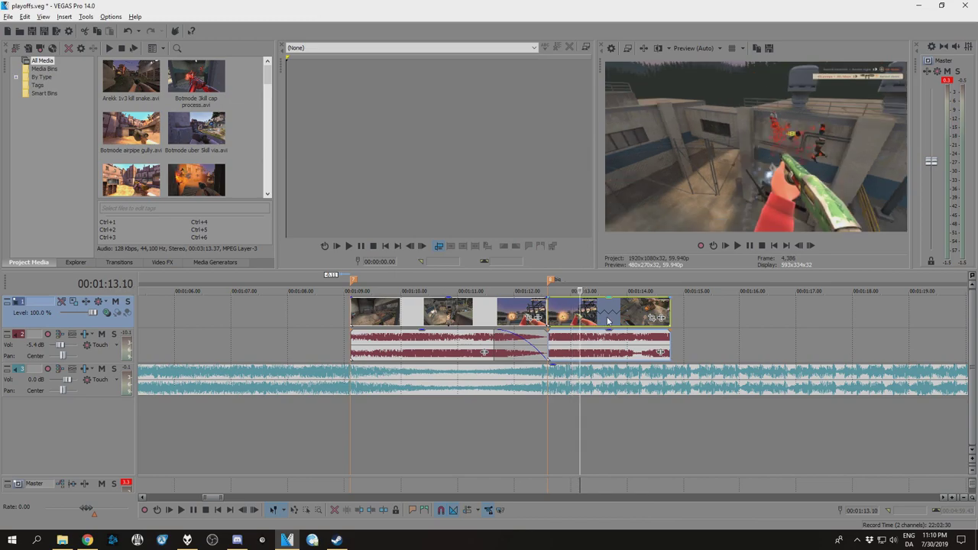
- Play from 00:01:12.09 to review the slow motion and place the playhead within the slowed part at about 00:01:13.41
key("space")
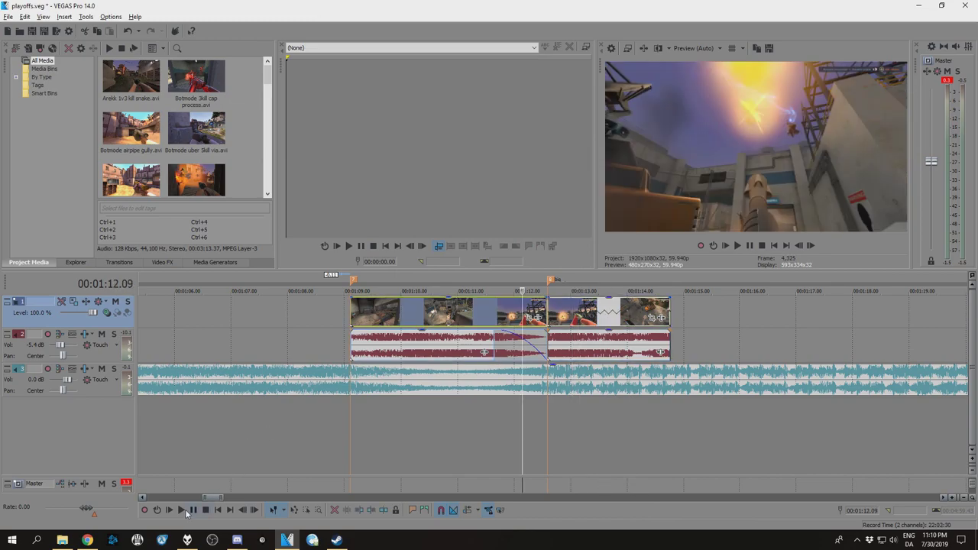
left_click(184, 511)
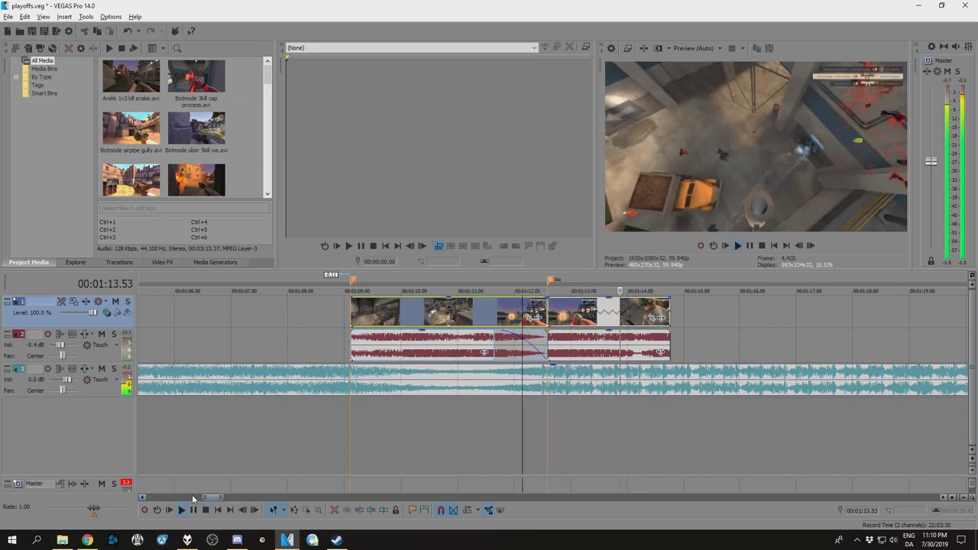
left_click(205, 511)
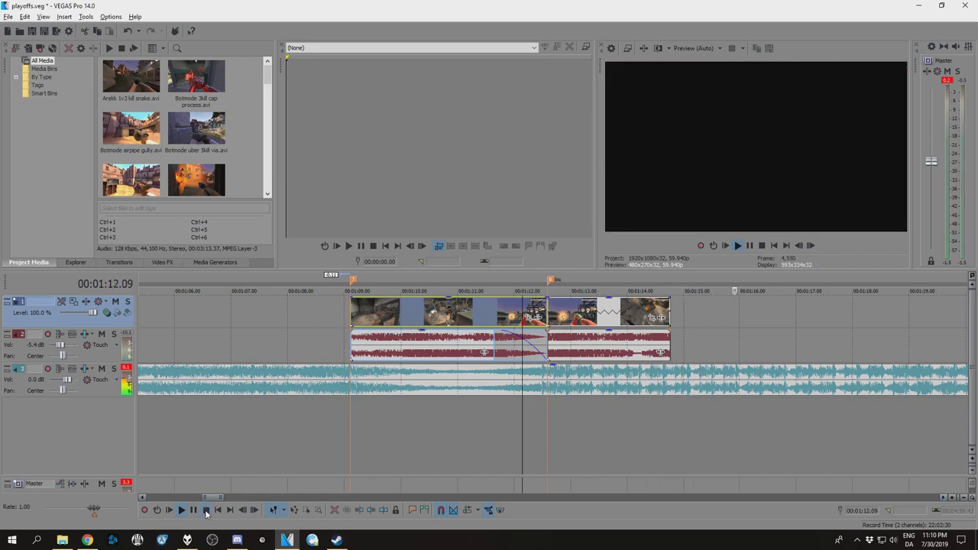
left_click(610, 319)
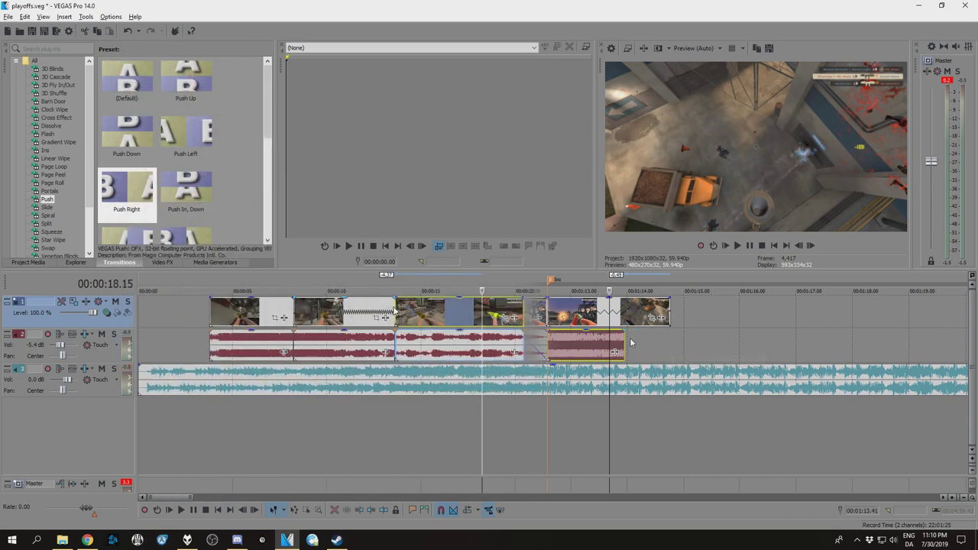
- Close the gap between the clips parked at the timeline's start and move all three together so they begin at marker 6
left_click_drag(393, 307, 366, 313)
left_click(264, 314)
left_click(384, 319, "shift")
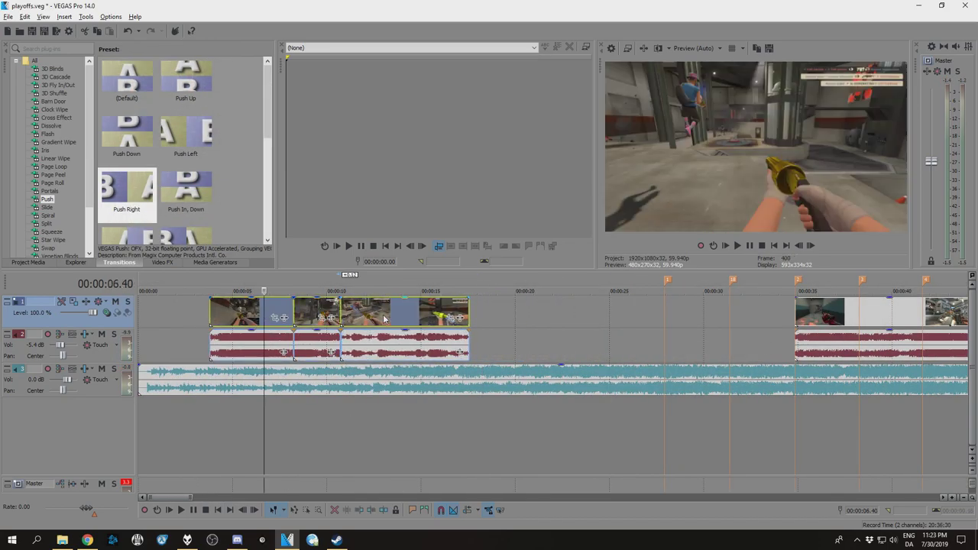
scroll(449, 356, "down", 3)
left_click_drag(265, 333, 452, 315)
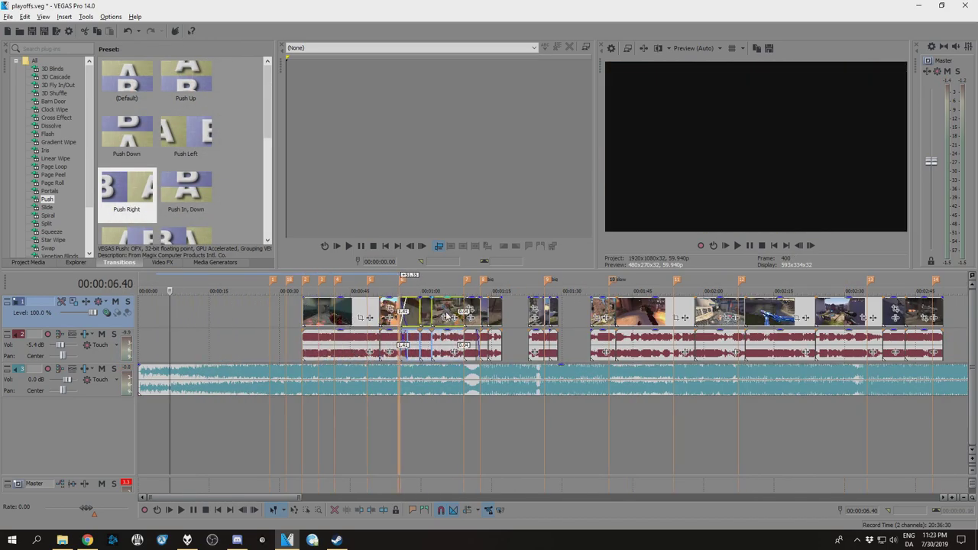
- Shorten the previous clip's overlap at marker 6 to 0.51 and scrub through the moved clips to find the final kill
left_click(440, 315)
scroll(478, 321, "up", 4)
left_click(560, 321)
left_click(571, 320)
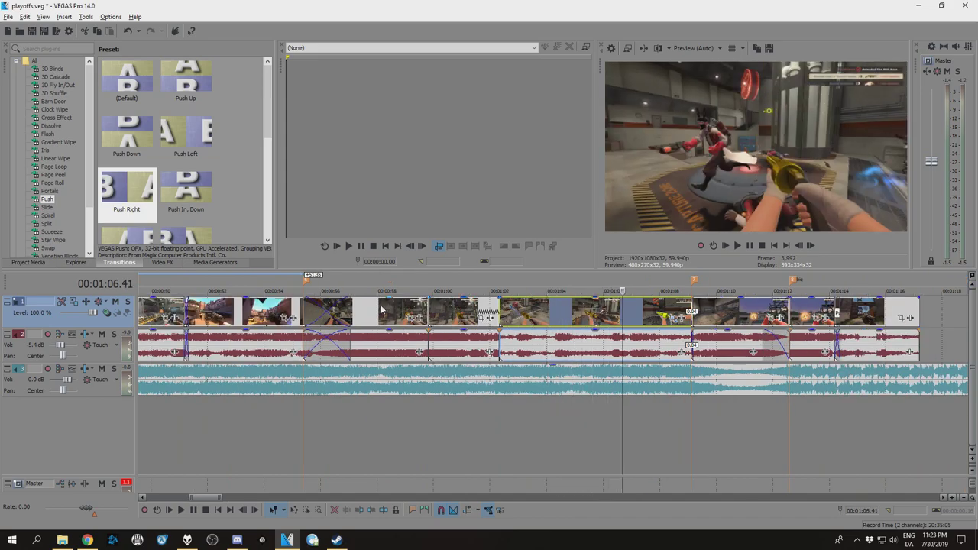
mouse_move(349, 321)
left_mouse_down()
mouse_move(324, 321)
mouse_move(351, 319)
left_mouse_up()
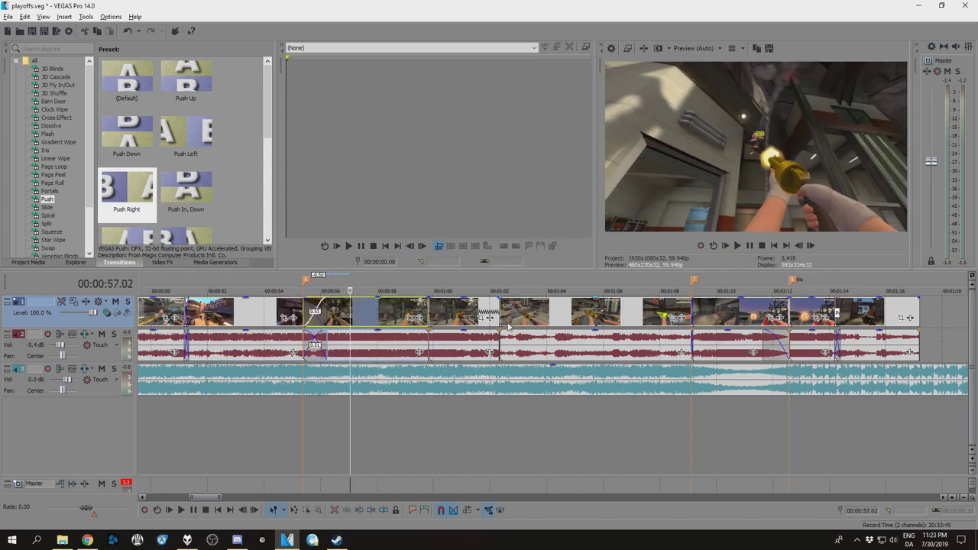
left_click(476, 316)
left_click(519, 317)
left_click(567, 317)
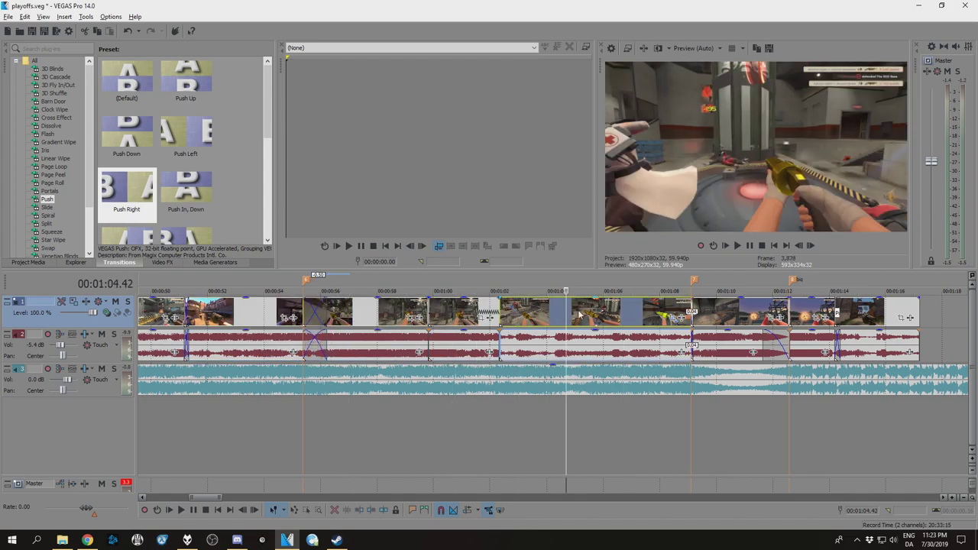
left_click(586, 318)
left_click(599, 317)
- Trim the end of the third moved clip and slide the three-clip sequence so it ends at marker 7
left_click_drag(600, 319, 682, 316)
scroll(613, 336, "up", 3)
left_click_drag(581, 315, 534, 321)
scroll(534, 321, "down", 3)
left_click_drag(322, 321, 346, 321)
scroll(403, 333, "down", 2)
scroll(594, 345, "up", 3)
left_click_drag(592, 309, 594, 308)
scroll(594, 309, "down", 3)
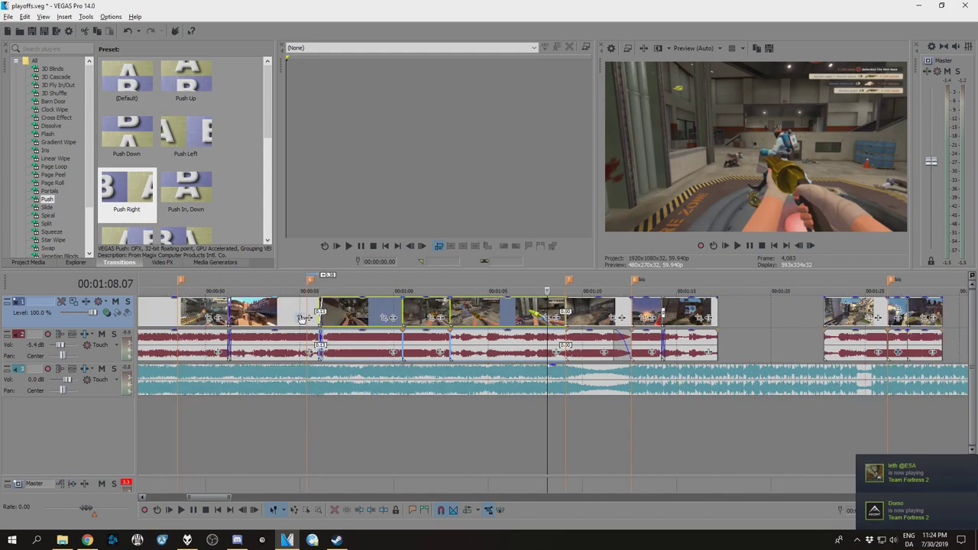
- Fine-tune the cut at marker 6 and play from 00:01:07.44 to review the transition at marker 7
left_click(334, 323)
scroll(349, 333, "up", 3)
left_click_drag(522, 320, 506, 319)
scroll(644, 357, "down", 4)
left_click(652, 306)
scroll(652, 308, "up", 4)
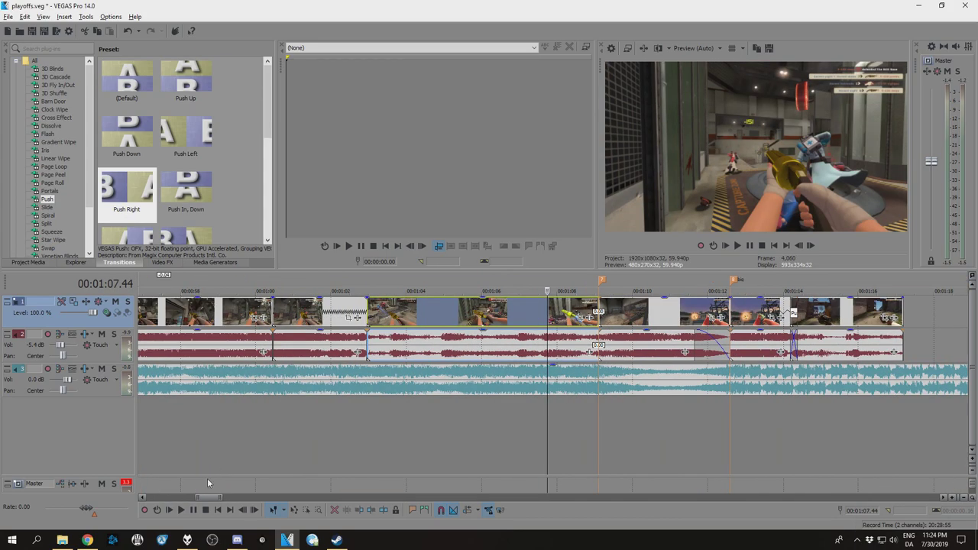
left_click(182, 510)
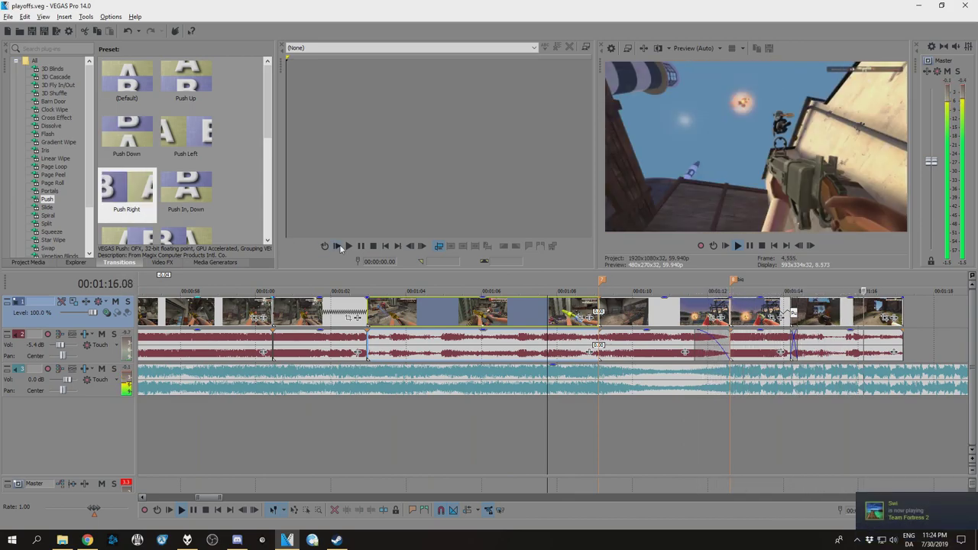
scroll(349, 425, "down", 4)
left_click(205, 510)
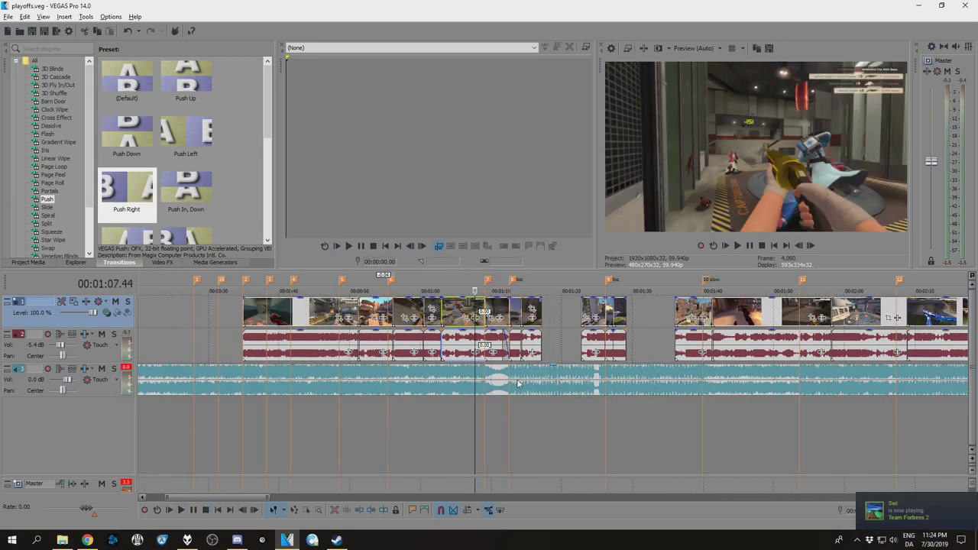
- Play the song shortly before marker 1 to judge the part of the intro without clips
scroll(619, 430, "down", 4)
left_click(192, 434)
left_click(181, 510)
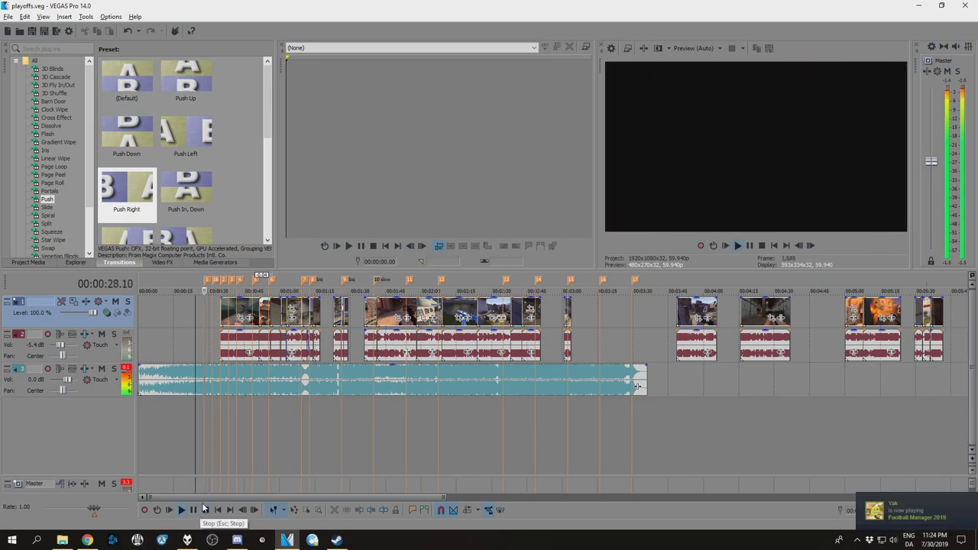
left_click(205, 510)
- Move the clip parked after the song's end, at about 00:03:48, into the empty intro section before marker 1
left_click(714, 406)
left_click(769, 403)
left_click(699, 384)
left_click_drag(704, 313, 190, 314)
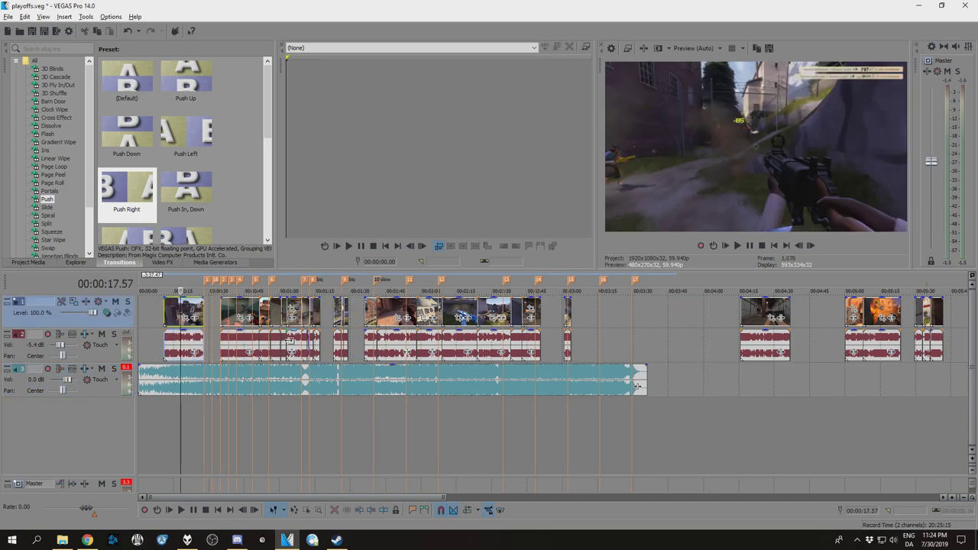
- Slide the intro clip to start at about 00:00:18.21 and trim its end by 0.37 to meet the clip at marker 2
scroll(636, 386, "up", 5)
left_click(401, 314)
mouse_move(483, 316)
left_mouse_down()
mouse_move(614, 320)
mouse_move(538, 314)
mouse_move(592, 313)
mouse_move(583, 316)
left_mouse_up()
left_click(666, 324)
scroll(615, 341, "up", 2)
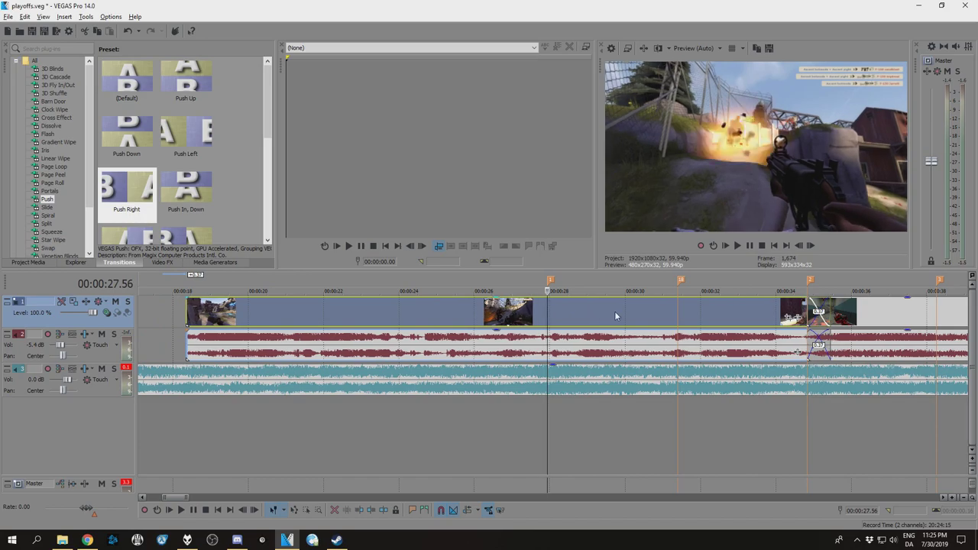
left_click(753, 315)
mouse_move(795, 329)
left_mouse_down()
mouse_move(781, 321)
mouse_move(798, 318)
left_mouse_up()
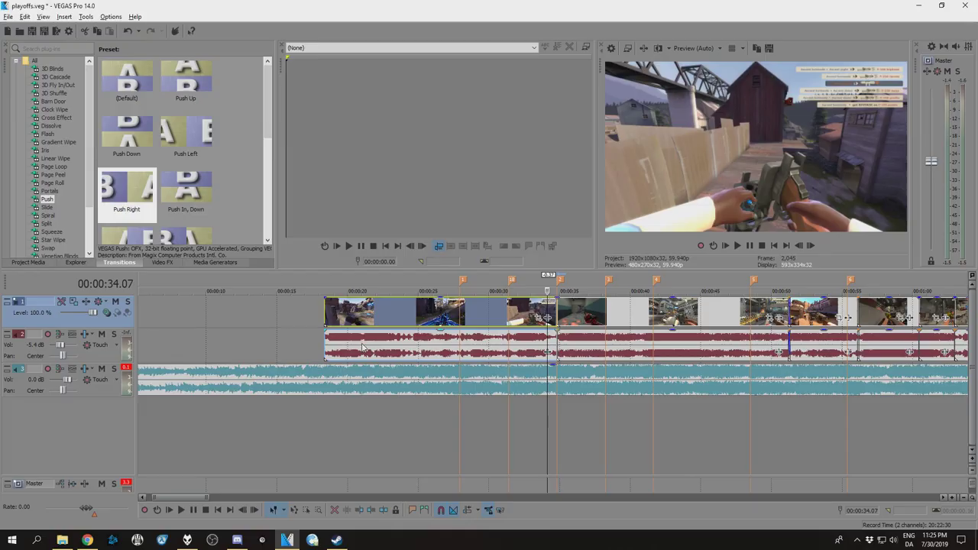
- Play the new opening from 00:00:18.21, and the song in the gap between the marker 8 and marker 9 clips
left_click(311, 310)
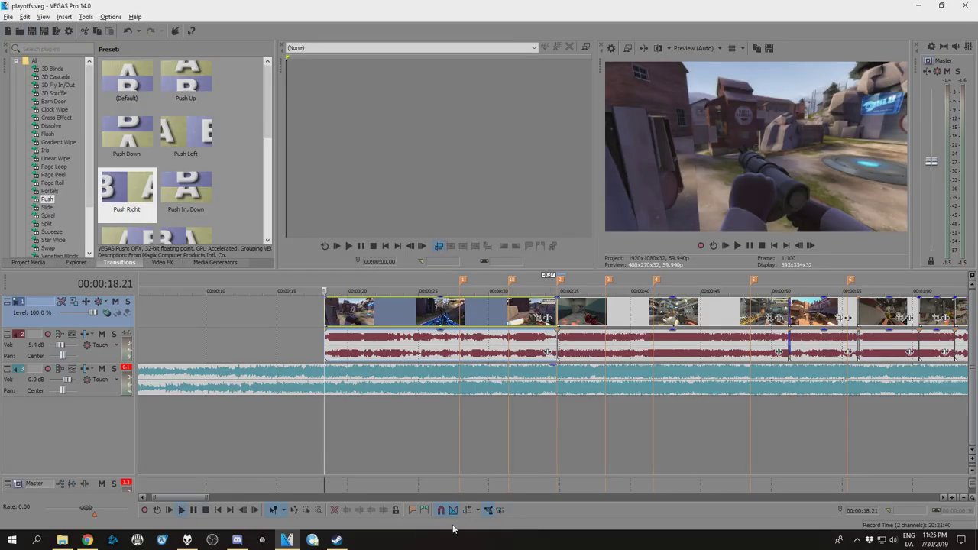
key("space")
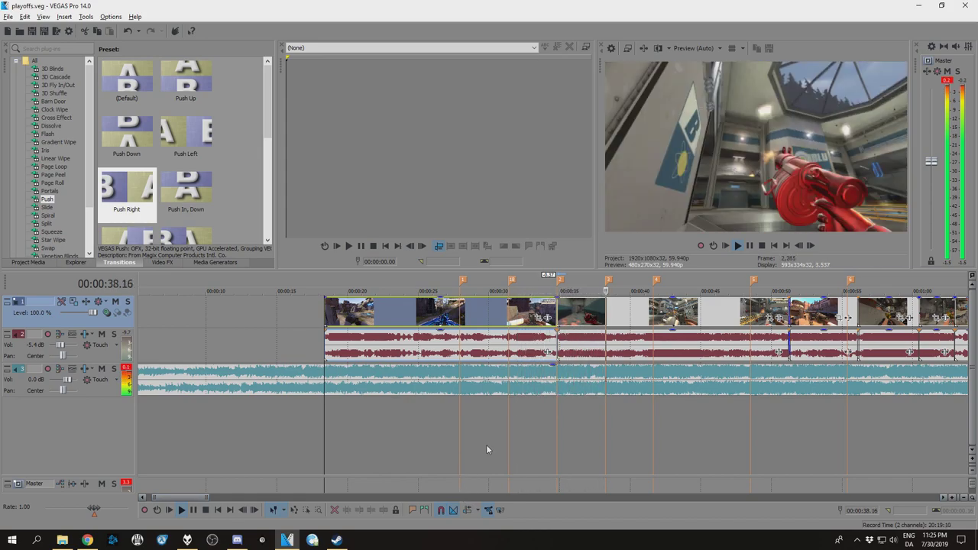
scroll(601, 459, "down", 2)
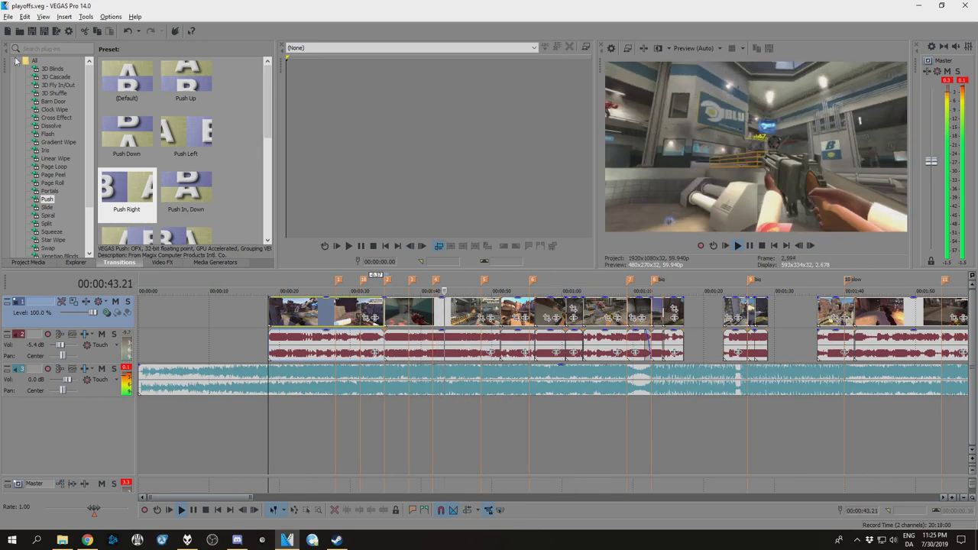
left_click(205, 512)
left_click(684, 455)
left_click(182, 510)
scroll(618, 471, "down", 3)
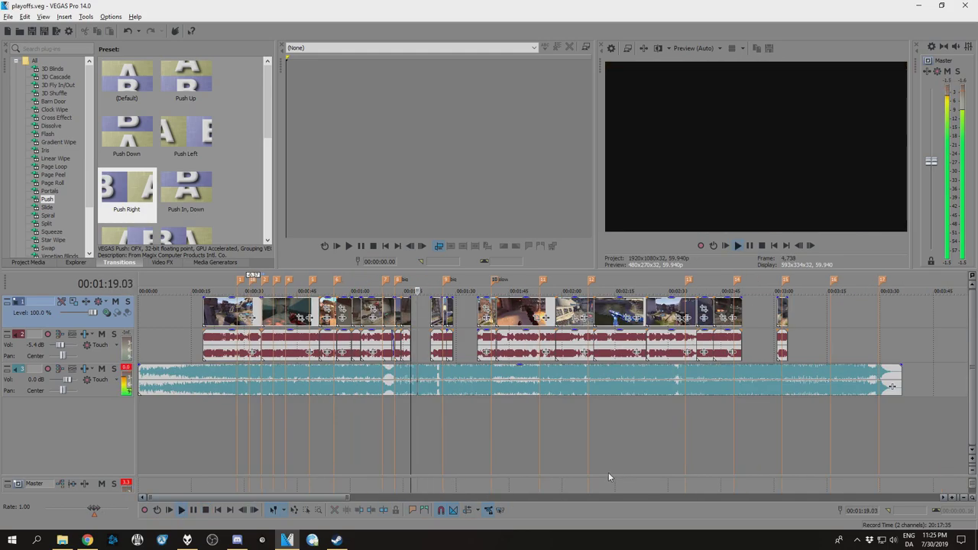
key("space")
- Gather the unused clips by moving the group after about 00:07:50 earlier, beside the other unused clips near 00:05:45
left_click(528, 313)
scroll(584, 345, "up", 8)
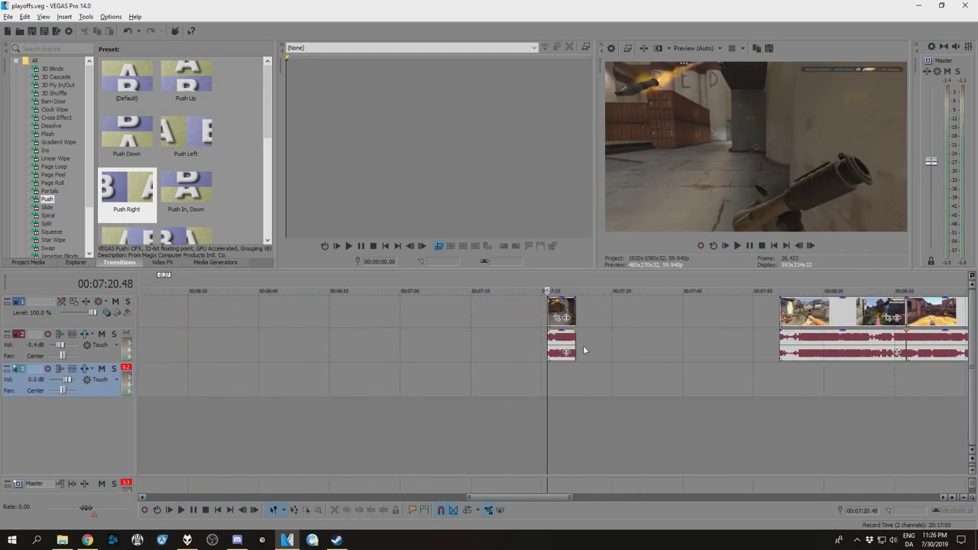
left_click_drag(129, 321, 434, 321)
left_click_drag(450, 499, 581, 501)
left_click(379, 313)
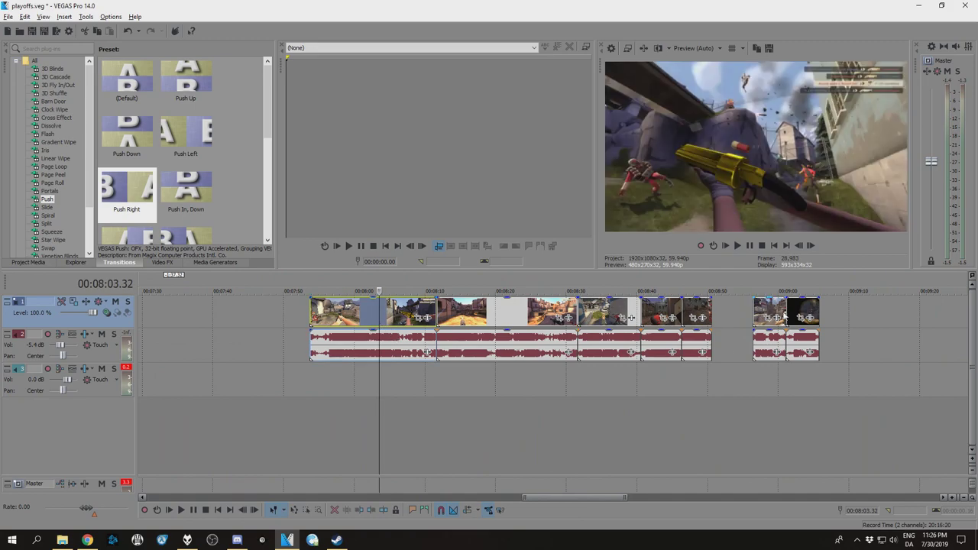
scroll(382, 315, "down", 4)
left_click(617, 335, "shift")
left_click_drag(618, 335, 493, 336)
left_click(406, 336, "ctrl")
left_click_drag(406, 335, 391, 336)
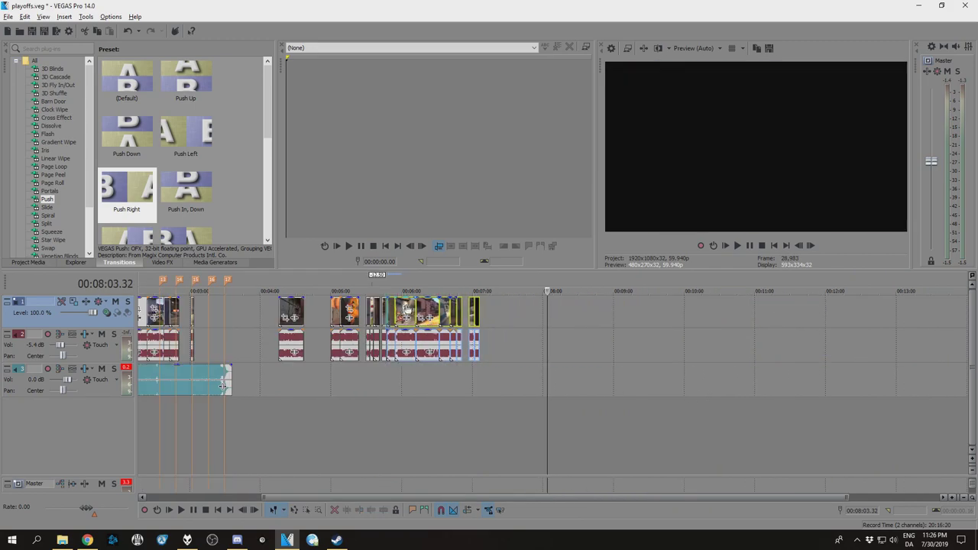
- Look through the regrouped unused clips up to about 00:06:50 for one that fits the gap before marker 9
left_click(407, 382)
scroll(559, 423, "up", 5)
scroll(559, 420, "up", 1)
left_click(749, 420)
left_click(823, 414)
scroll(765, 406, "down", 4)
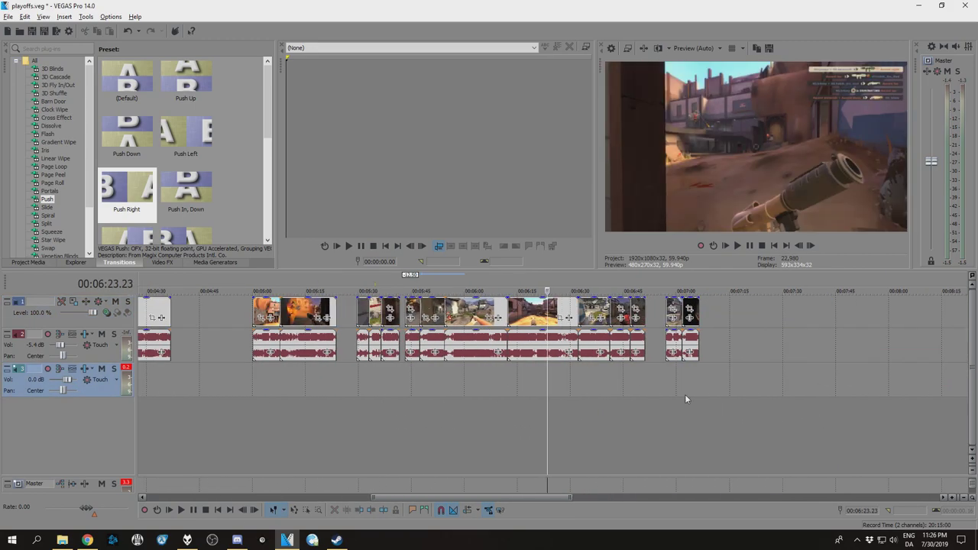
left_click(595, 385)
left_click(612, 387)
left_click(622, 393)
left_click(642, 389)
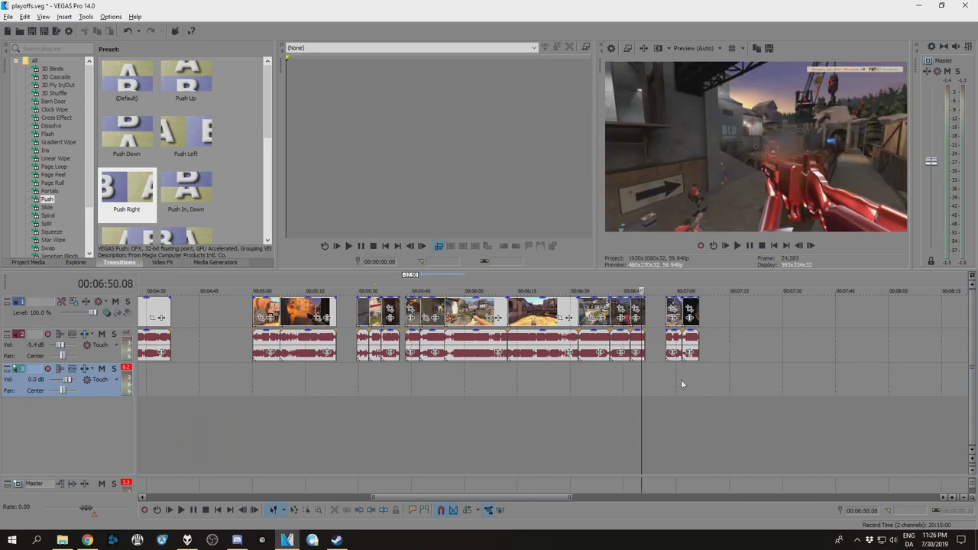
- Move the unused sniper clip from about 00:07:00 into the gap between the marker 8 and marker 9 clips
scroll(681, 379, "up", 3)
left_click(639, 380)
left_click(659, 383)
left_click_drag(662, 321, 483, 323)
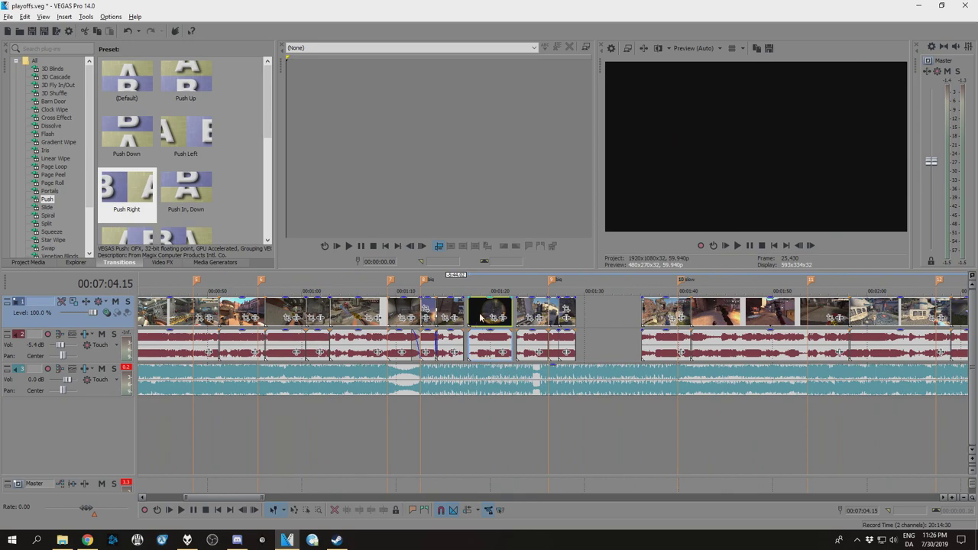
left_click(484, 322)
- Close the gaps around the sniper clip by shifting it and its neighbouring clips, and play the section
scroll(496, 375, "up", 5)
left_click_drag(807, 318, 843, 316)
left_click_drag(456, 317, 490, 317)
left_click_drag(418, 313, 441, 313)
left_click(408, 308)
key("space")
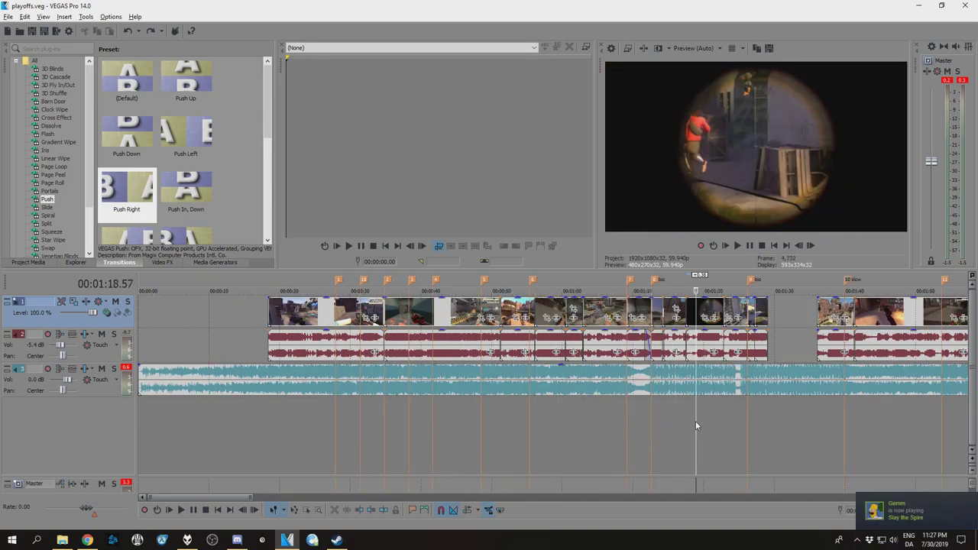
- Move the clip just before the sniper clip to follow the marker 9 clips with a short overlap, and save the project
scroll(554, 421, "up", 5)
scroll(554, 420, "down", 5)
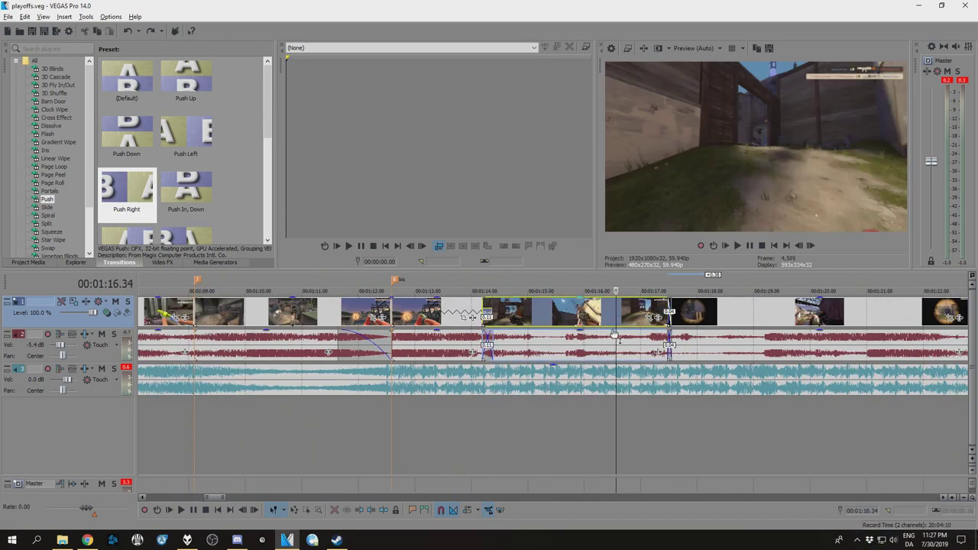
left_click_drag(556, 303, 327, 310)
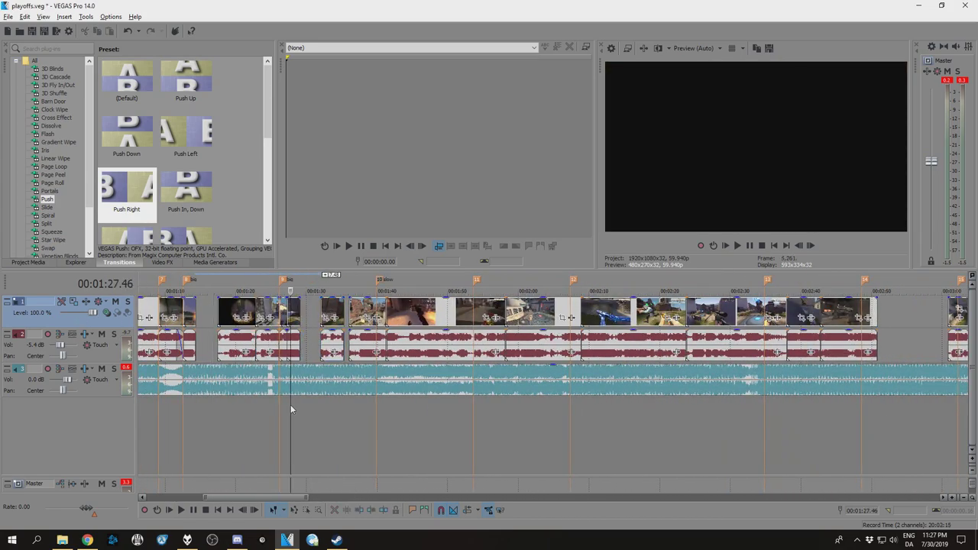
scroll(291, 409, "up", 5)
left_click_drag(730, 348, 614, 348)
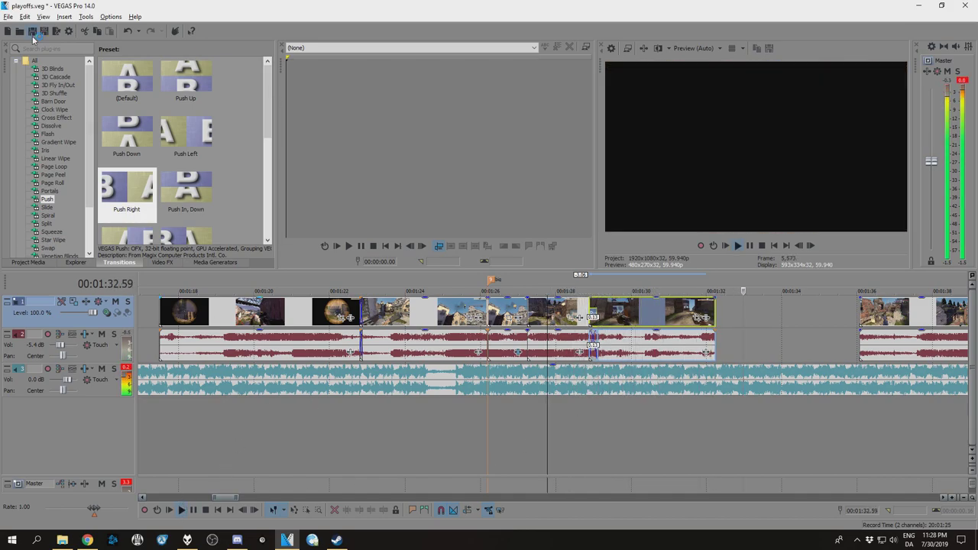
left_click(33, 38)
scroll(195, 436, "down", 7)
left_click(205, 510)
- Move the short first part of the unused clip at about 00:05:04 to about 00:03:51, just after the song's end
scroll(493, 445, "down", 5)
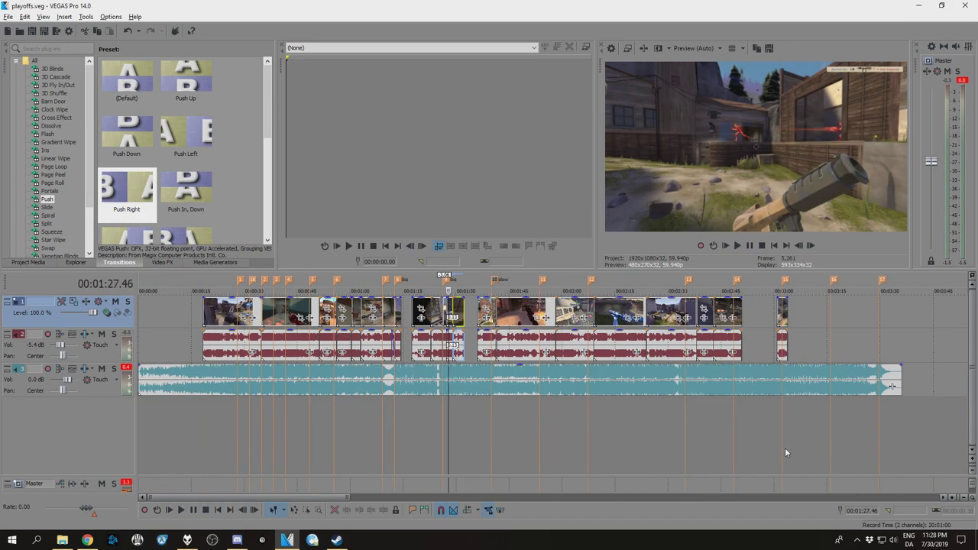
scroll(784, 448, "down", 3)
left_click(616, 311)
left_click(676, 308)
left_click(677, 310)
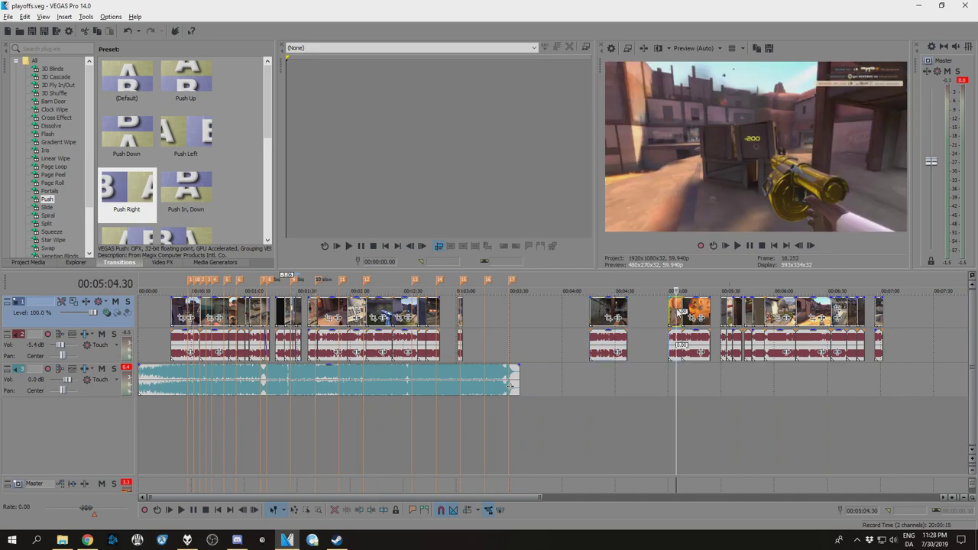
left_click_drag(676, 306, 449, 313)
- Move the unused clip at about 00:05:44 to the end of the sequence after marker 14, at about 00:02:50
left_click(722, 386)
scroll(722, 385, "up", 4)
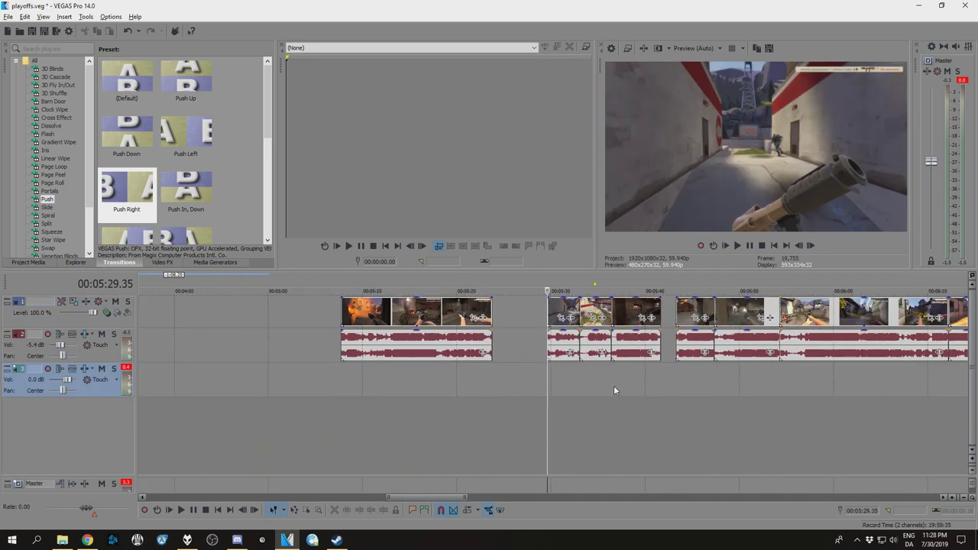
key("space")
left_click(571, 389)
left_click(663, 388)
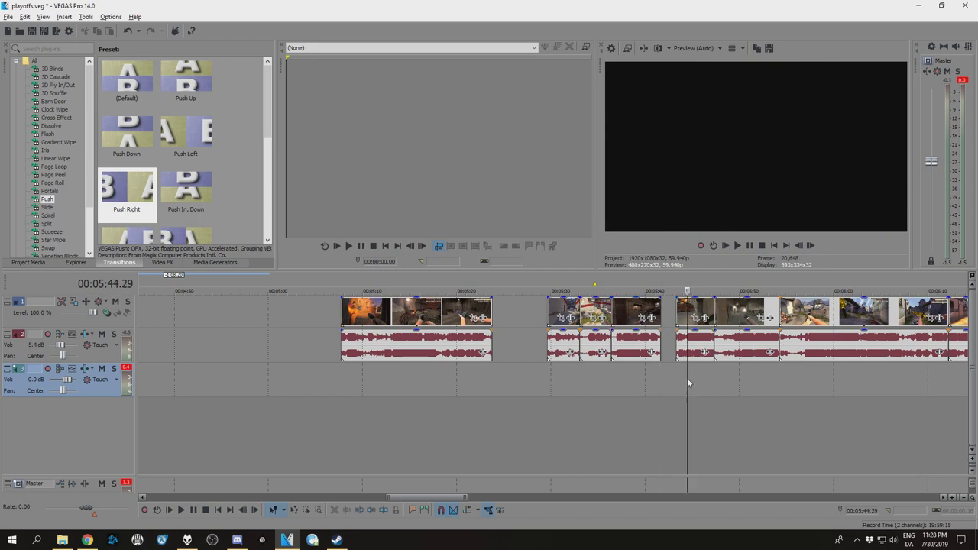
left_click(706, 382)
left_click_drag(704, 315, 580, 310)
left_click(571, 310)
scroll(573, 311, "up", 5)
left_click(466, 424)
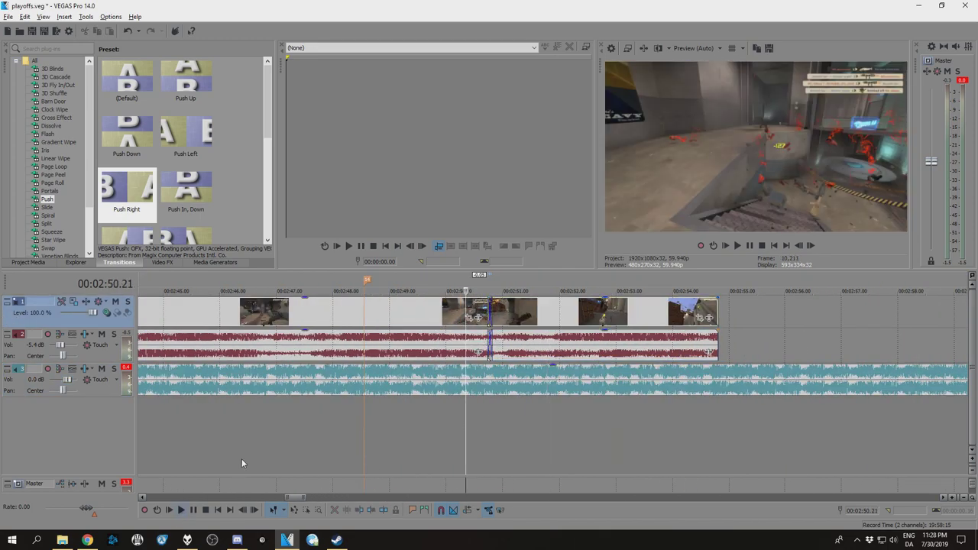
- Play the section after marker 14 to review the cut into the newly placed clip
key("space")
scroll(405, 413, "down", 2)
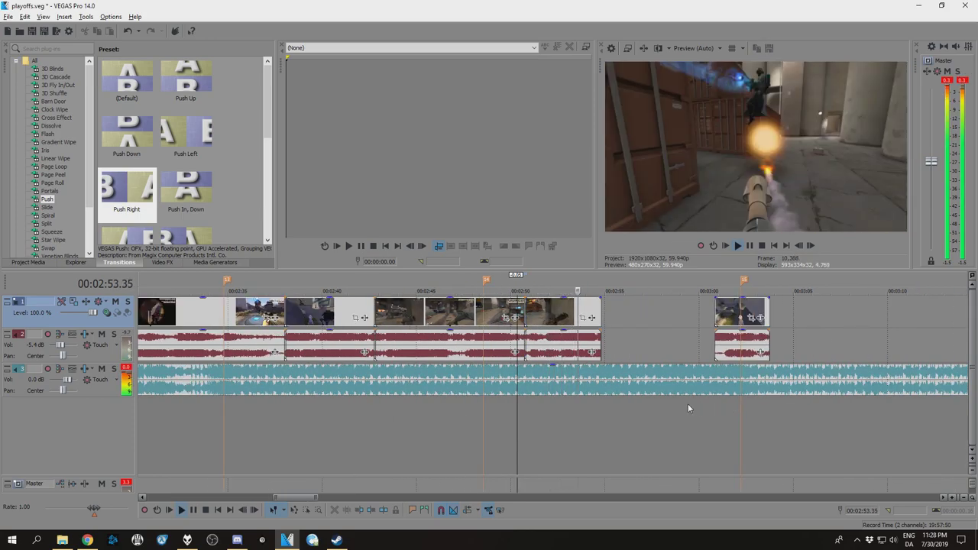
scroll(680, 405, "down", 4)
left_click(205, 510)
- Move the clip parked at 00:03:51 into the gap before marker 15, overlapping the clips on both sides
left_click(678, 382)
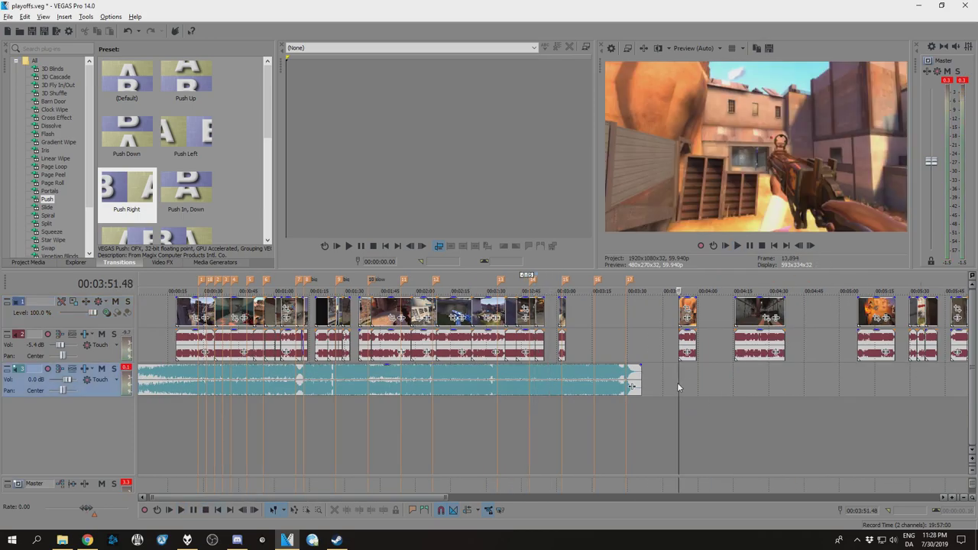
left_click(689, 392)
scroll(652, 396, "up", 3)
left_click_drag(526, 318, 38, 301)
left_click(661, 328)
scroll(688, 329, "up", 4)
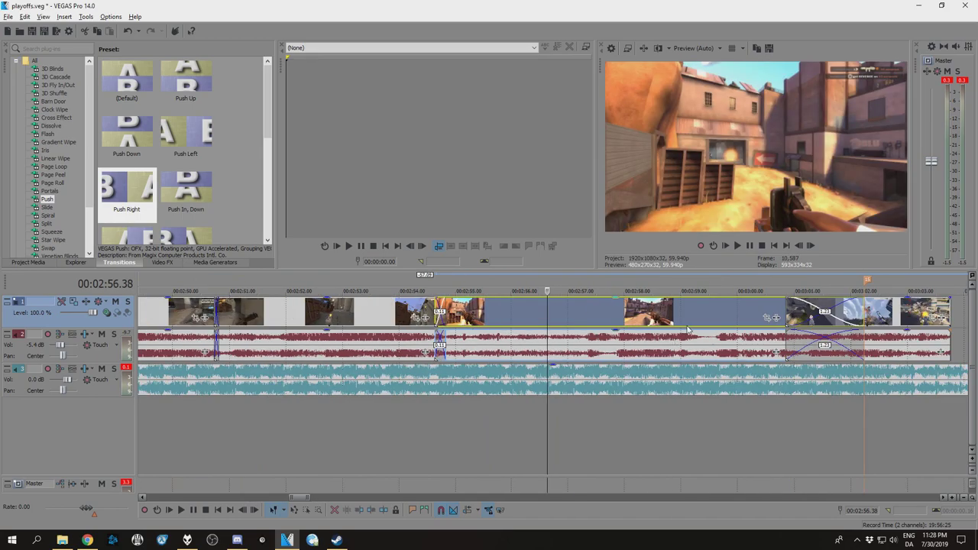
- Tighten the clip before marker 15 to short overlaps with both neighbouring clips and play through the cut
left_click_drag(461, 325, 587, 327)
left_click_drag(508, 315, 441, 315)
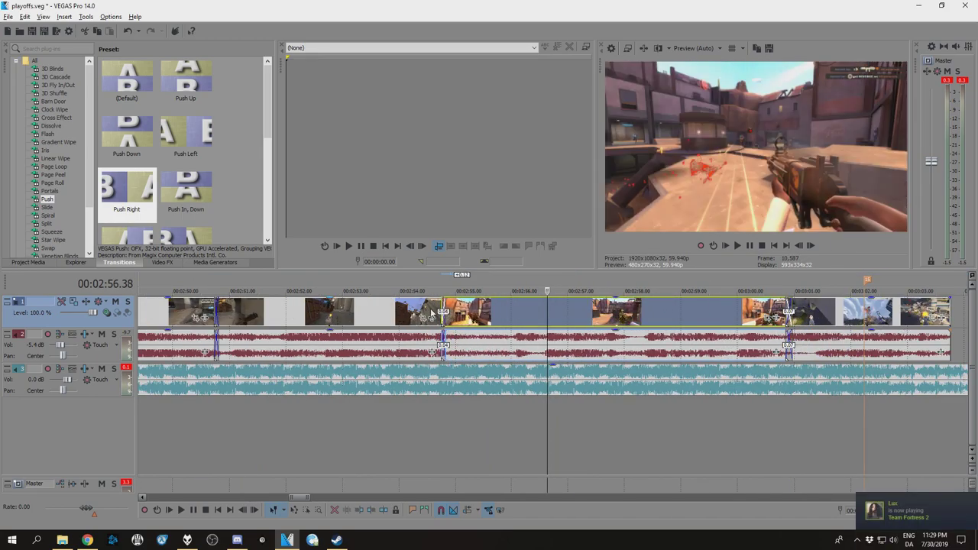
left_click(429, 316)
left_click(182, 511)
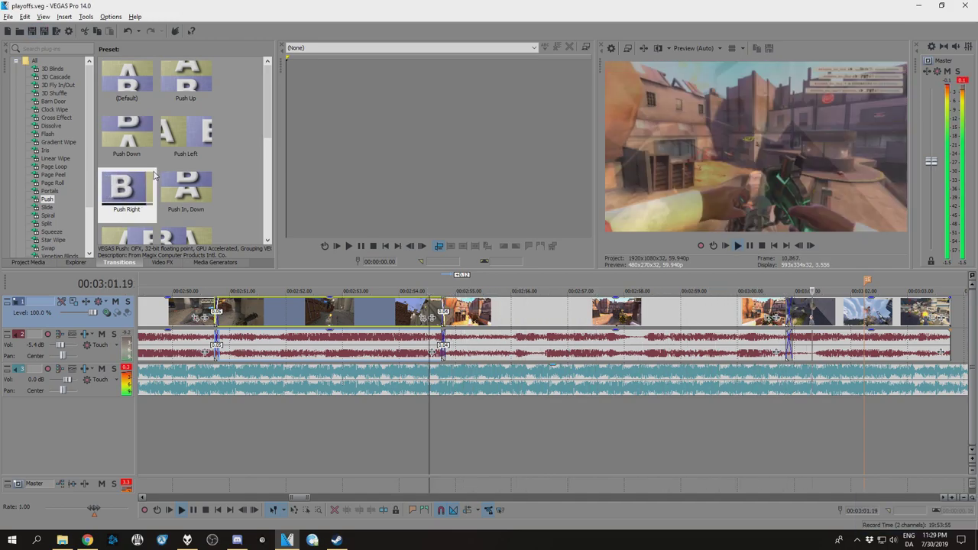
scroll(453, 427, "down", 10)
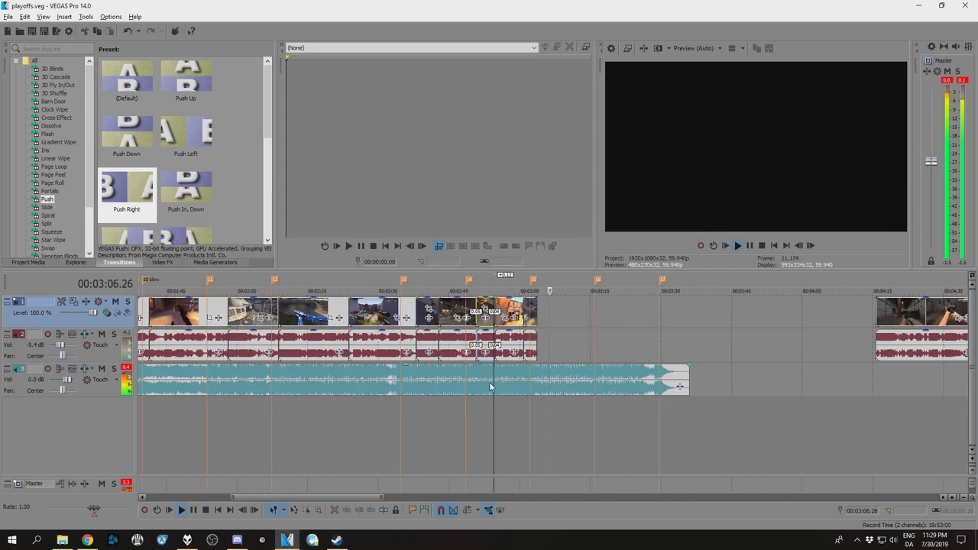
scroll(454, 426, "down", 2)
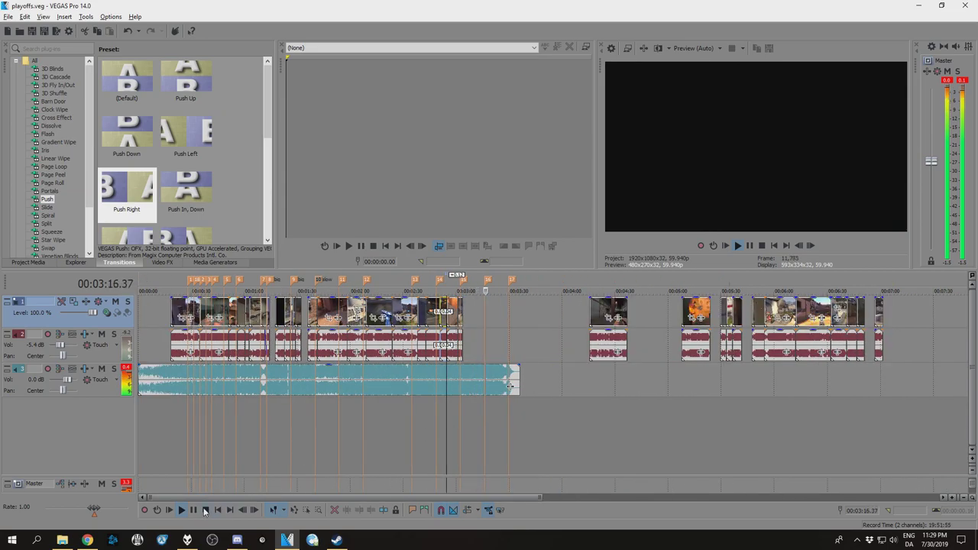
key("space")
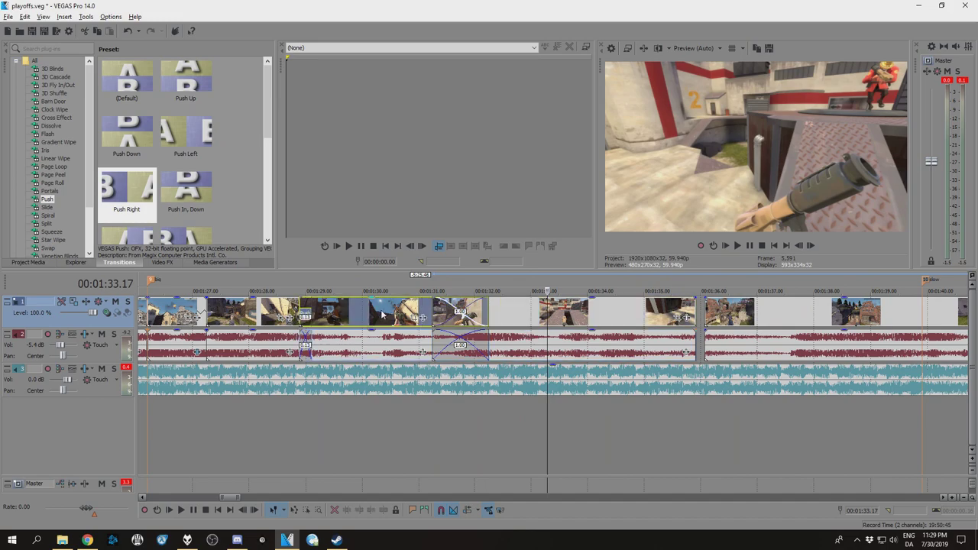
- Shorten the overlaps between the clips from about 00:01:29 to 00:01:36, close the gap before marker 10 and save the project
left_click_drag(560, 318, 575, 319)
key("space")
key("Return")
left_click_drag(709, 315, 667, 315)
left_click_drag(586, 324, 623, 326)
left_click_drag(703, 309, 708, 310)
key("ctrl+s")
left_click(459, 313)
key("space")
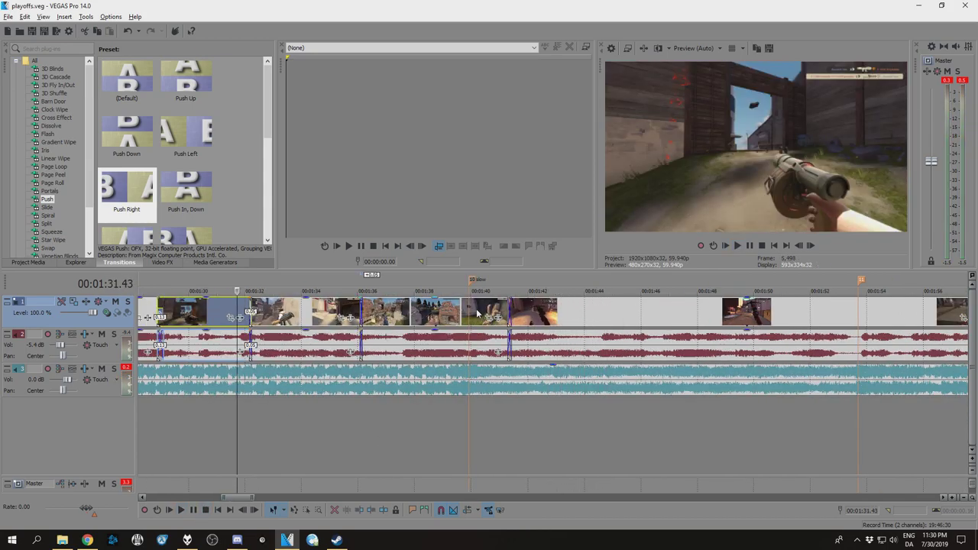
left_click(472, 313)
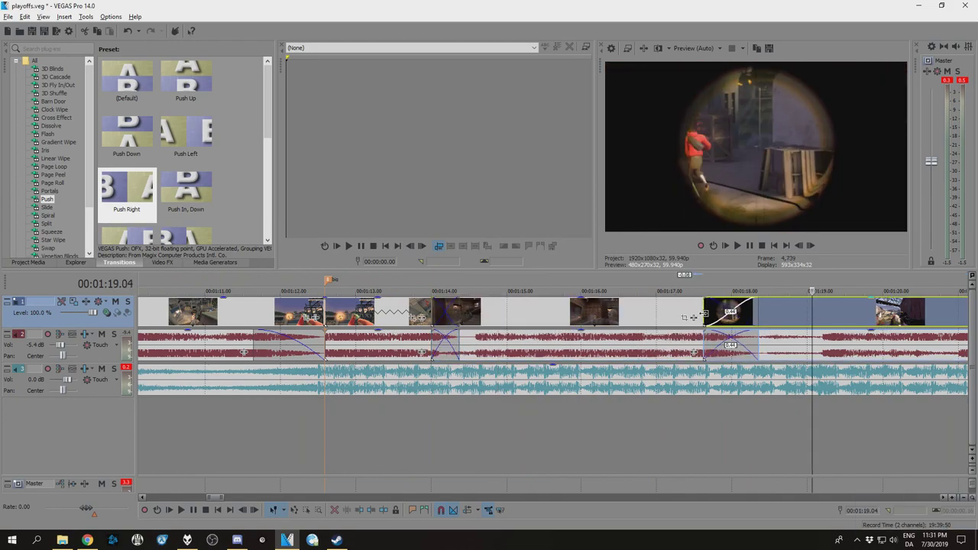
- Adjust the clip from about 00:01:14 to 00:01:18 to short overlaps on both sides and play onwards past 00:01:25
left_click_drag(647, 316, 657, 313)
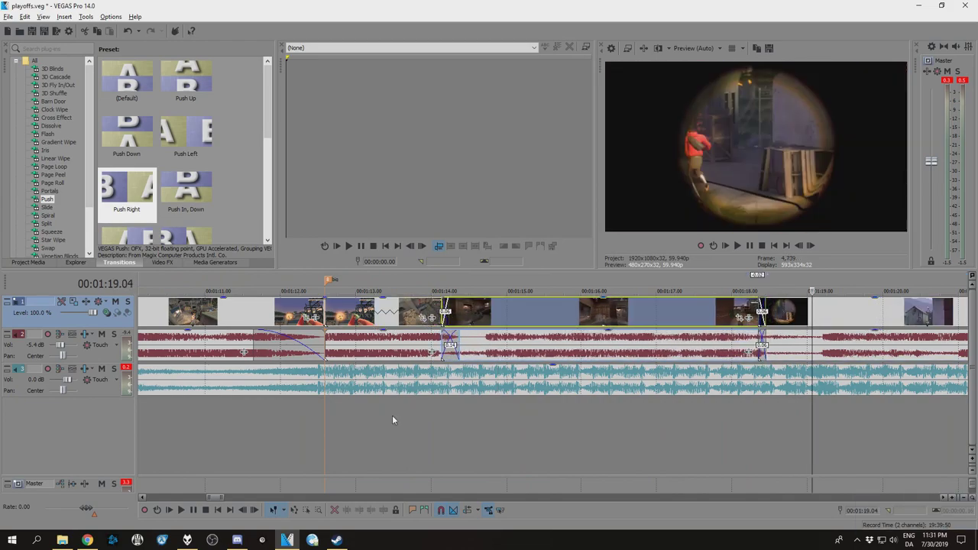
left_click(392, 419)
key("space")
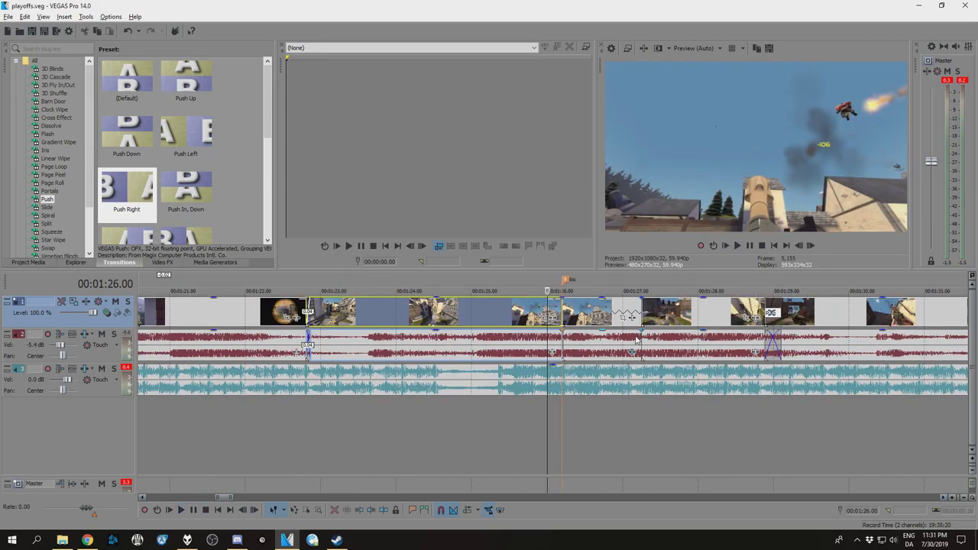
left_click(181, 510)
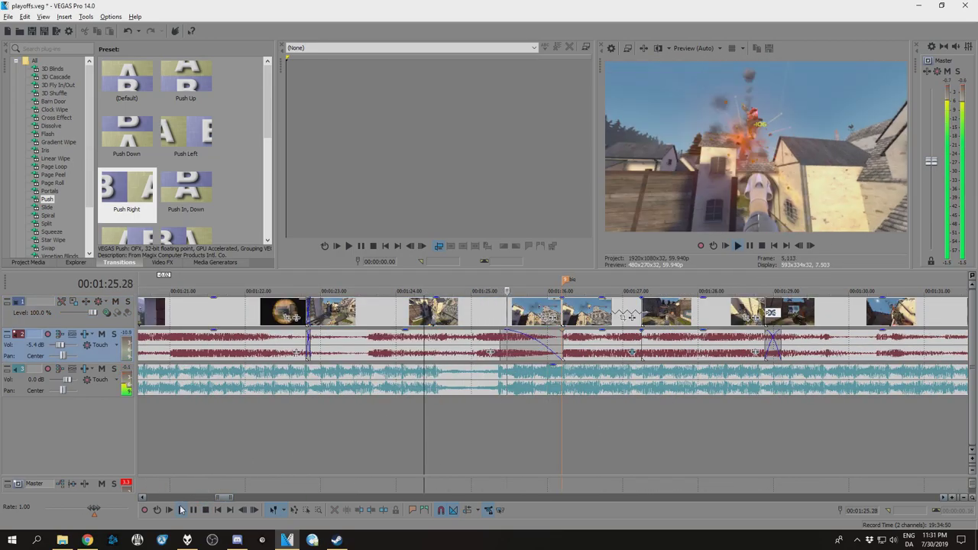
scroll(493, 412, "down", 8)
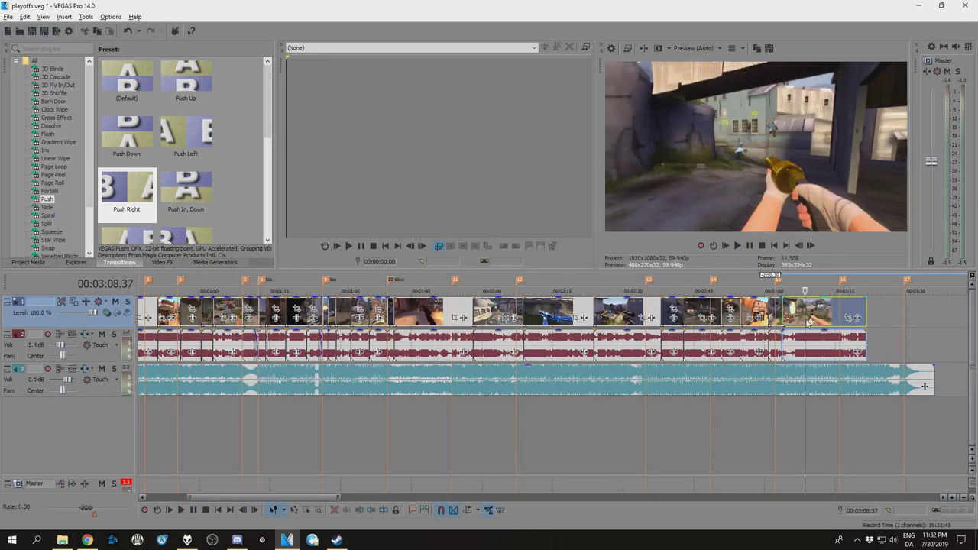
- Move the clip after marker 15 back to about 00:03:03, leave a short overlap with the preceding clip and play it
scroll(499, 322, "up", 3)
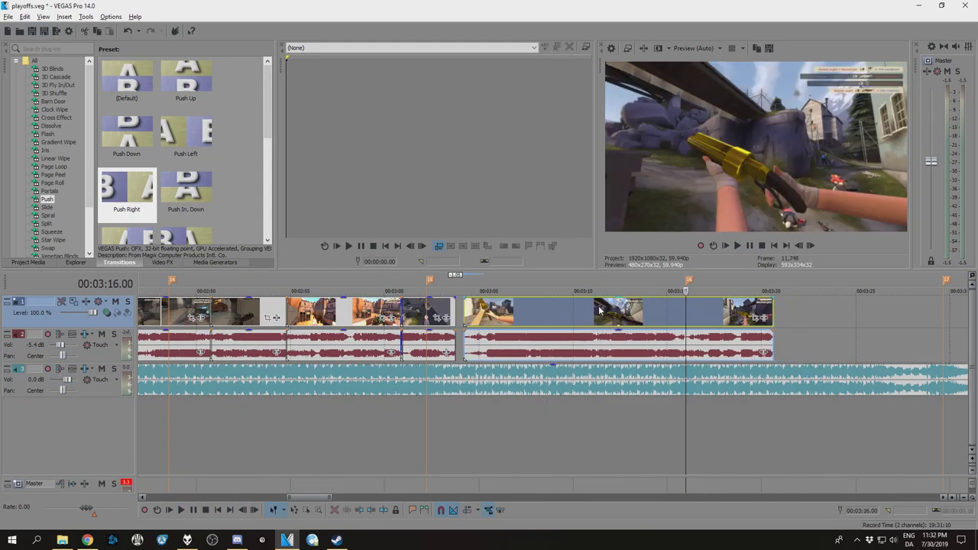
scroll(499, 322, "up", 3)
left_click_drag(499, 322, 463, 331)
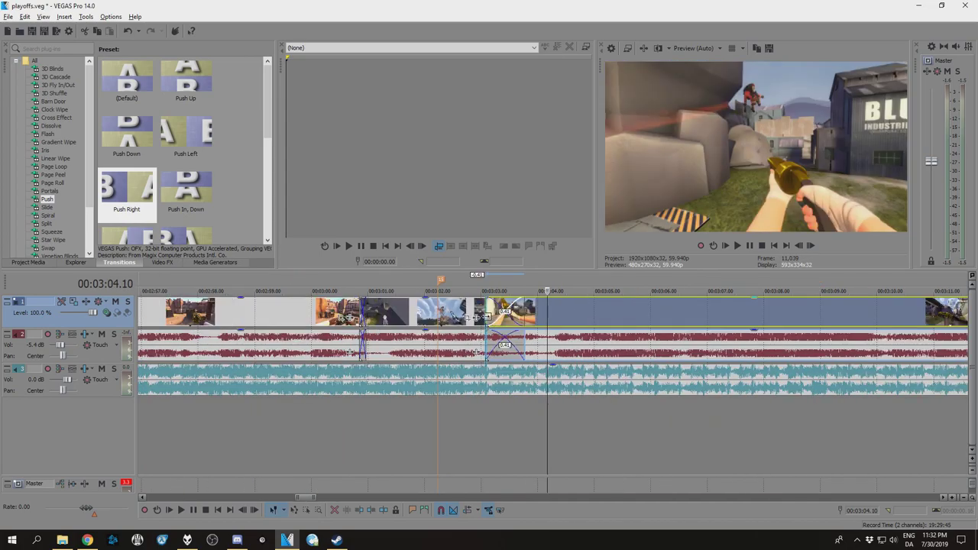
key("ctrl+z")
left_click(500, 312)
left_click(198, 511)
scroll(600, 451, "down", 4)
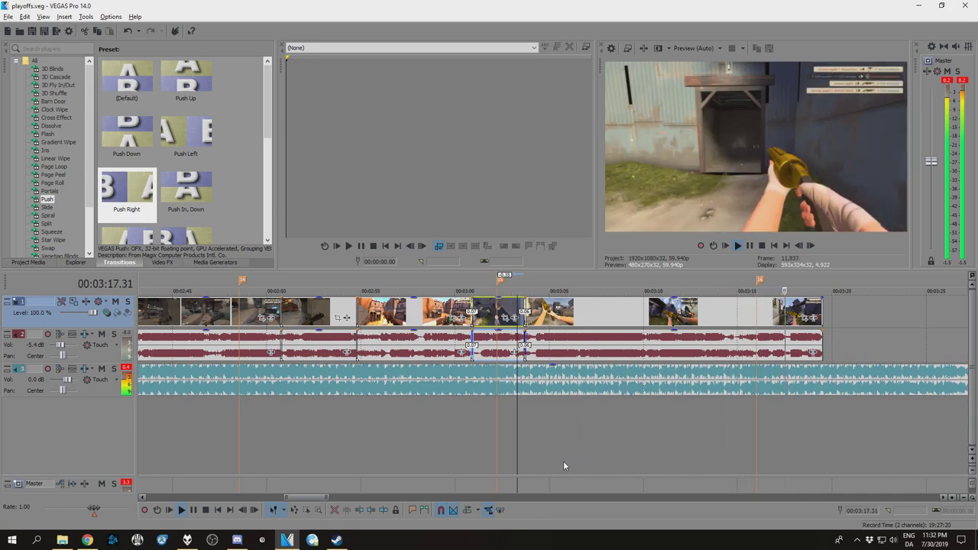
scroll(564, 461, "down", 5)
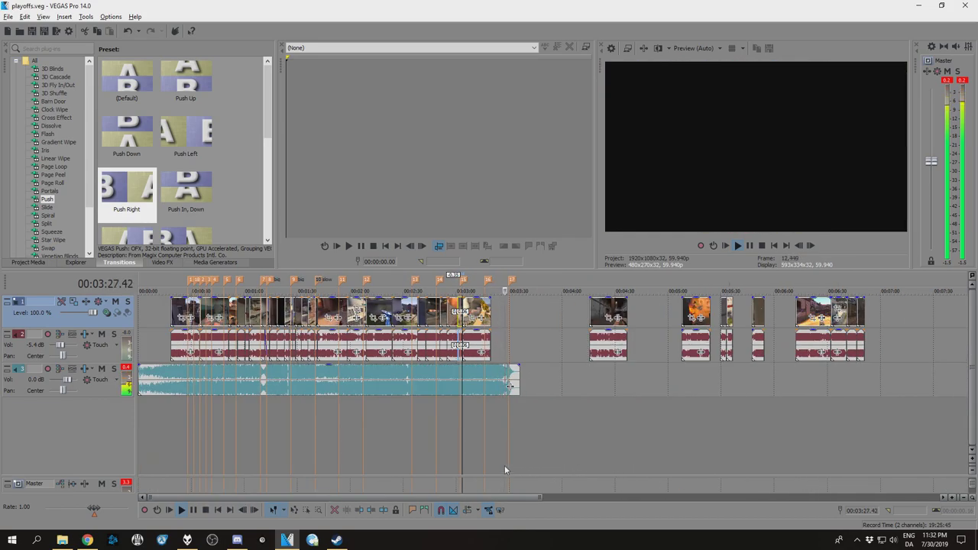
left_click(204, 511)
- Place an unused clip from beyond the song's end at about 00:03:23, spanning marker 17, and play it
left_click(691, 382)
left_click(815, 372)
left_click(838, 386)
scroll(837, 390, "up", 4)
left_click_drag(550, 306, 723, 310)
left_click(748, 312)
scroll(748, 311, "up", 3)
left_click_drag(421, 317, 428, 317)
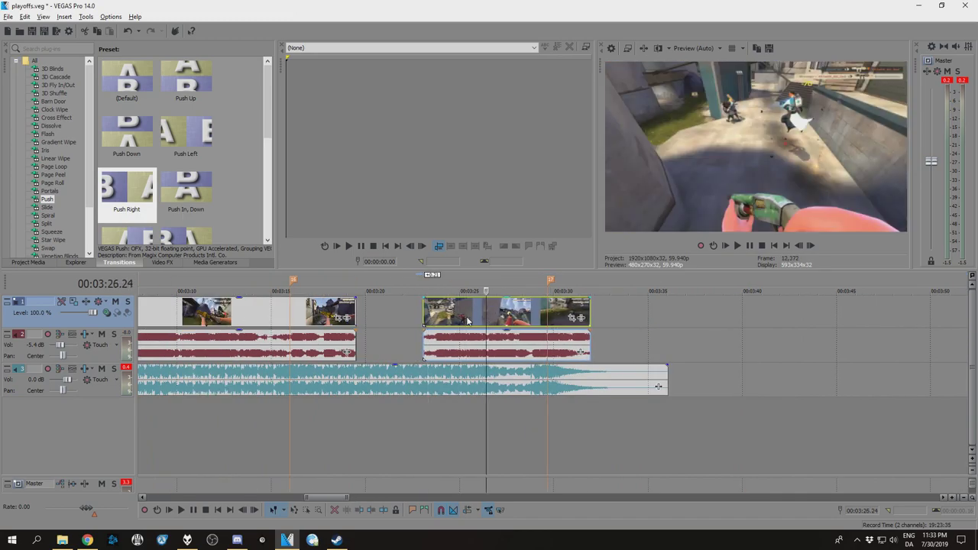
scroll(470, 321, "down", 4)
scroll(505, 314, "up", 2)
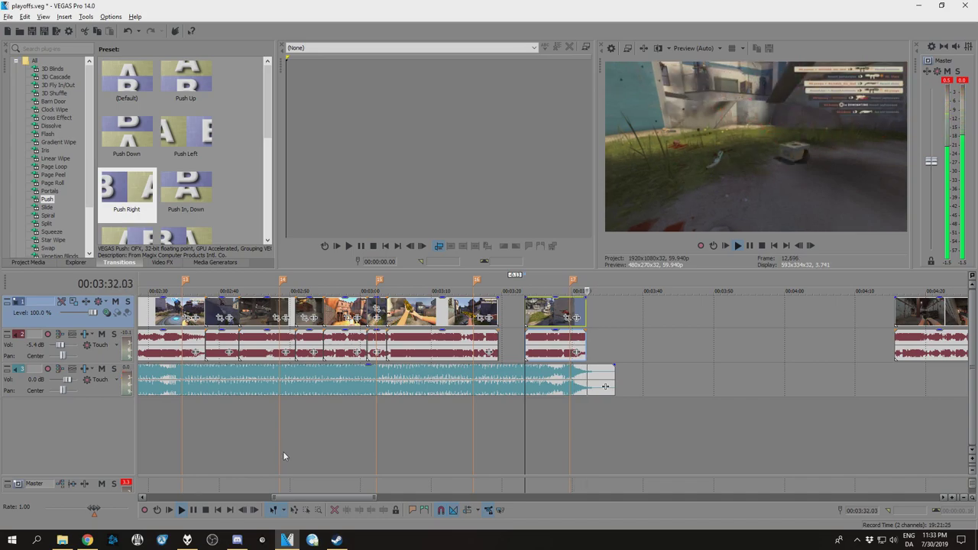
key("space")
- Move the unused clip at about 00:05:50 into the gap between marker 16 and the clip at marker 17
scroll(579, 387, "down", 4)
left_click(528, 389)
scroll(504, 403, "up", 3)
scroll(588, 405, "up", 4)
left_click_drag(487, 313, 506, 310)
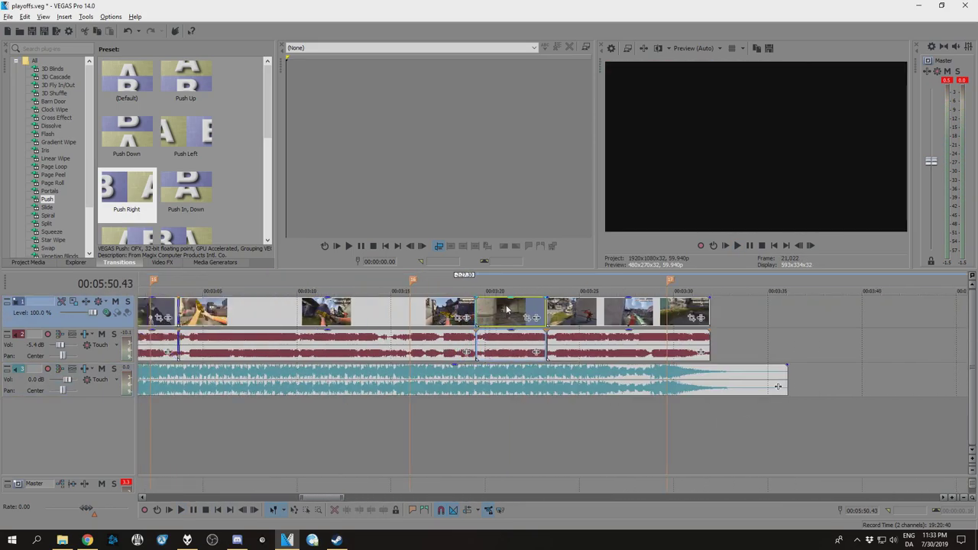
- Adjust the clip after marker 16 to overlap both neighbouring clips slightly and play the cuts
left_click(507, 310)
scroll(506, 311, "up", 3)
left_click(671, 314)
mouse_move(671, 314)
left_mouse_down()
mouse_move(686, 314)
mouse_move(670, 318)
left_mouse_up()
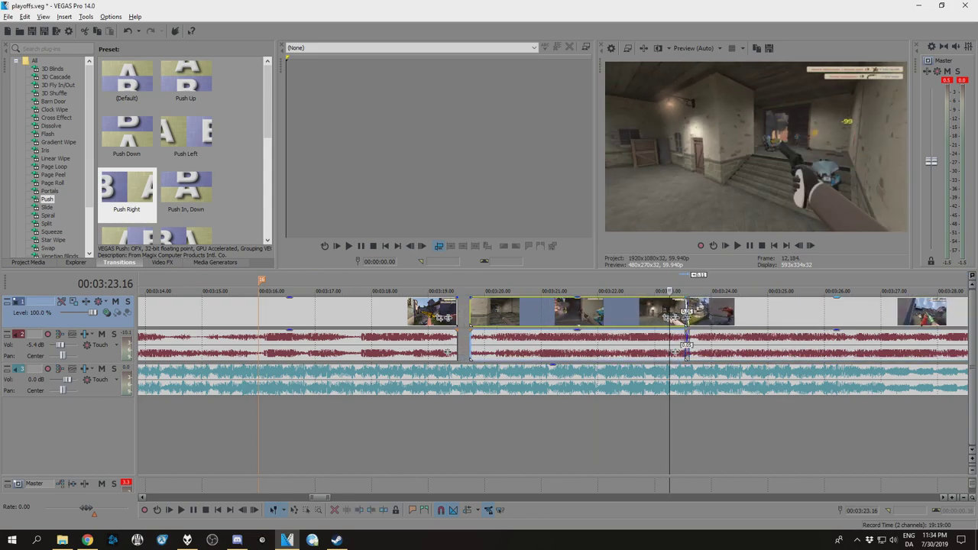
left_click_drag(471, 313, 454, 314)
left_click(403, 316)
key("space")
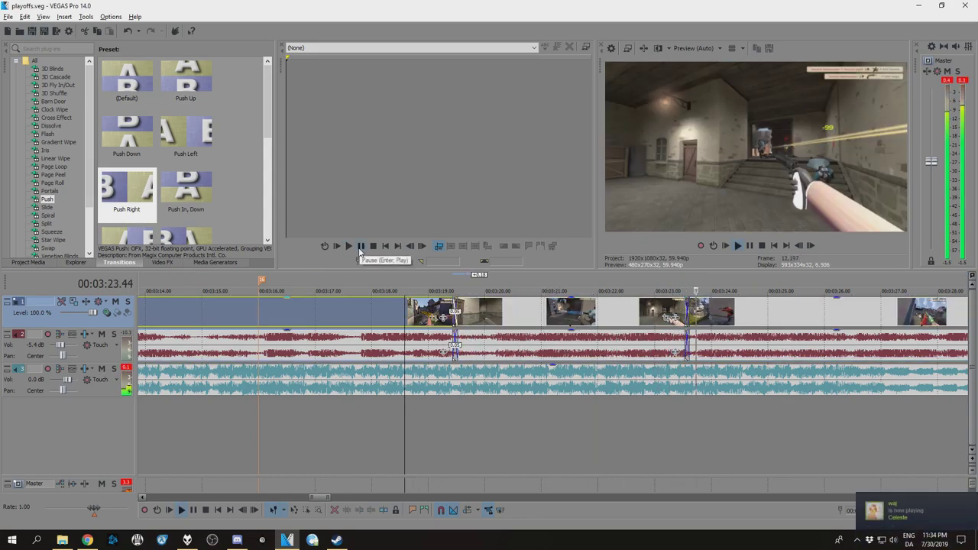
scroll(618, 371, "down", 3)
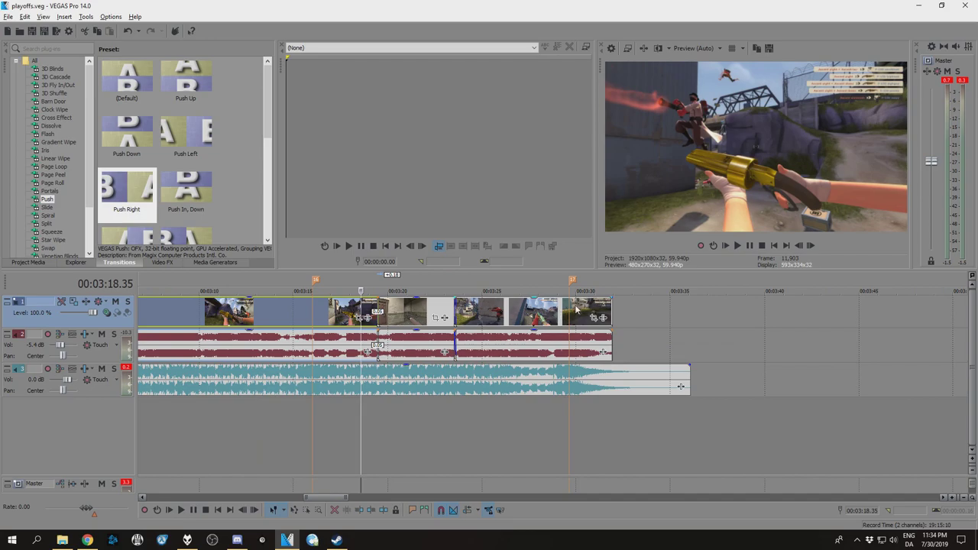
- Lengthen the last clip past marker 17, add long video and audio fade-outs, save the project and play the ending
left_click(570, 310)
mouse_move(612, 311)
left_mouse_down()
mouse_move(661, 311)
mouse_move(582, 300)
left_mouse_up()
mouse_move(613, 344)
left_mouse_down()
mouse_move(643, 345)
mouse_move(539, 334)
left_mouse_up()
left_click(497, 428)
key("ctrl+s")
key("space")
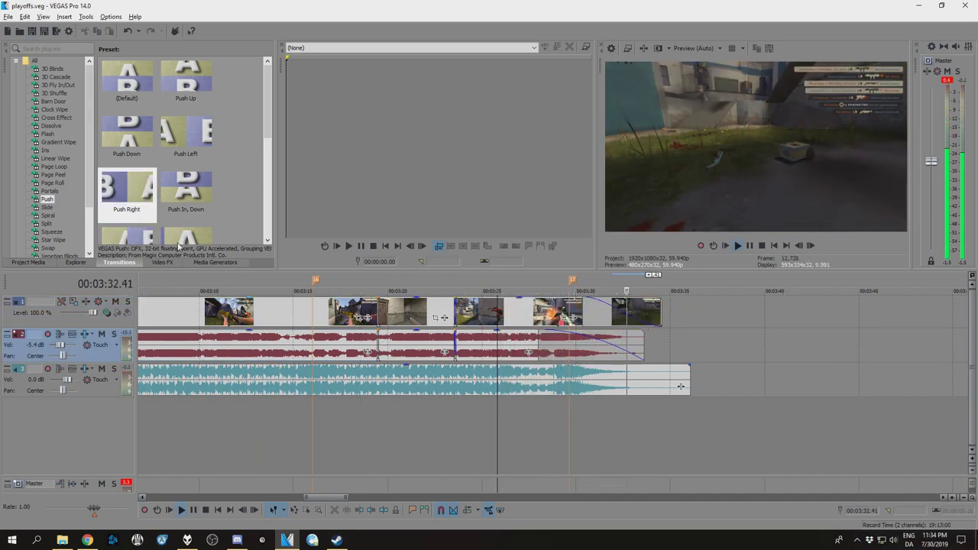
- Add an audio fade-in to the sequence's first clip at about 00:00:18 and play the song's opening
key("space")
scroll(216, 456, "down", 7)
left_click(152, 458)
scroll(176, 458, "up", 5)
key("space")
left_click_drag(313, 331, 342, 332)
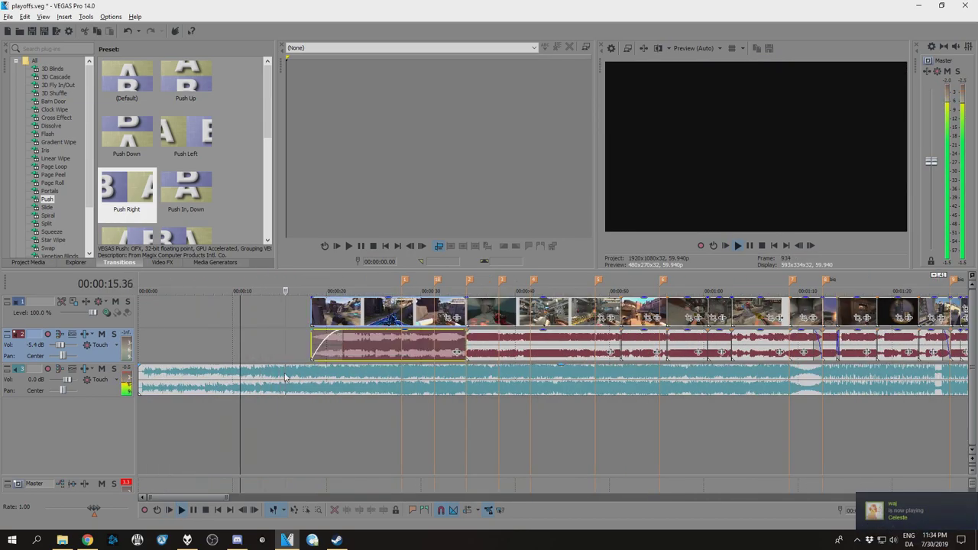
key("space")
- Review the unused clips and place the one at about 00:04:15 at the timeline's start, overlapping the sequence's first clip
scroll(569, 438, "down", 5)
scroll(352, 387, "up", 3)
left_click(338, 387)
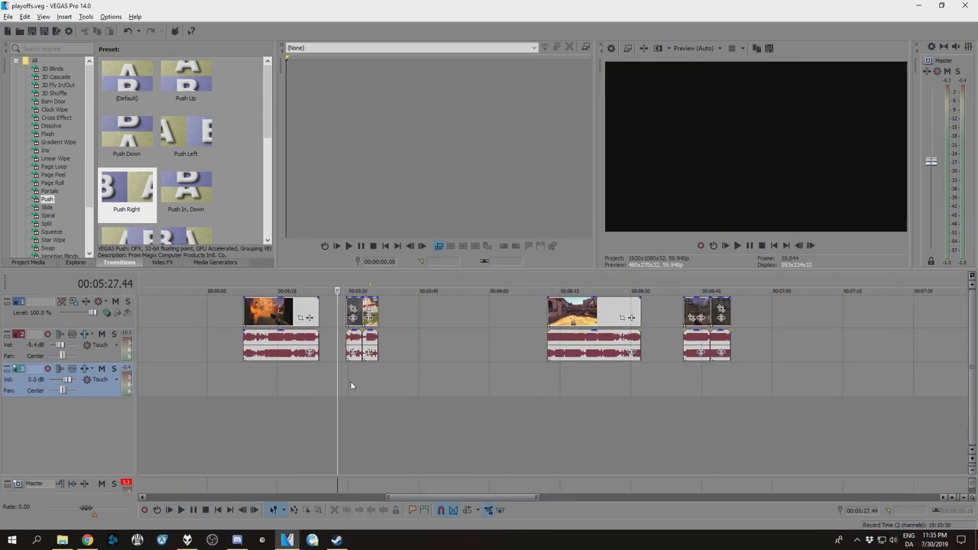
scroll(352, 387, "down", 3)
left_click(444, 384)
left_click(462, 314)
key("Delete")
scroll(154, 313, "left", 10)
left_click(155, 313)
scroll(192, 313, "up", 4)
left_click(246, 314)
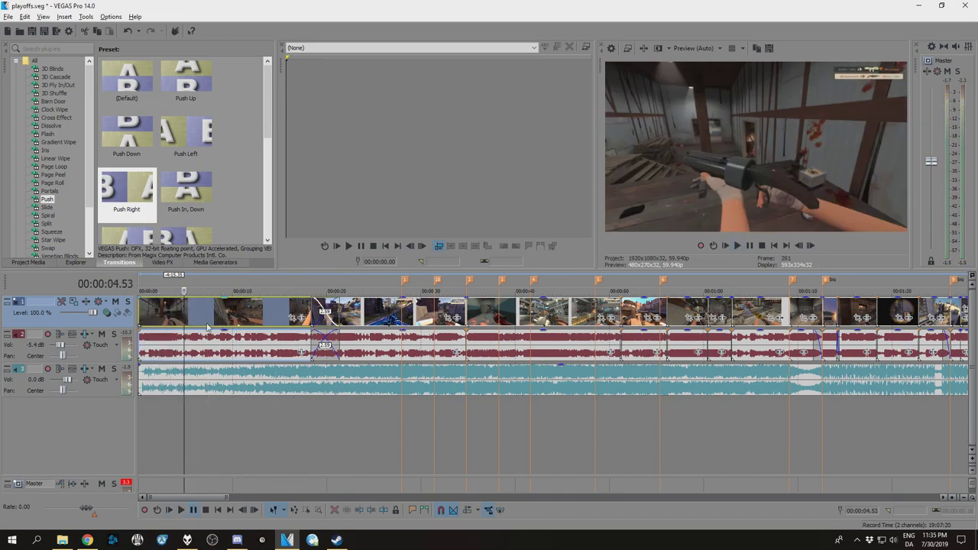
- Split the opening clip and trim the footage between its parts
left_click(258, 315)
key("s")
left_click_drag(232, 316, 196, 314)
left_click_drag(274, 314, 255, 314)
left_click(303, 315)
- Shift the opening clip's last part to a short overlap with the following clip at about 00:00:18 and play the cut
scroll(334, 327, "up", 4)
left_click(559, 321)
left_click_drag(597, 322, 574, 323)
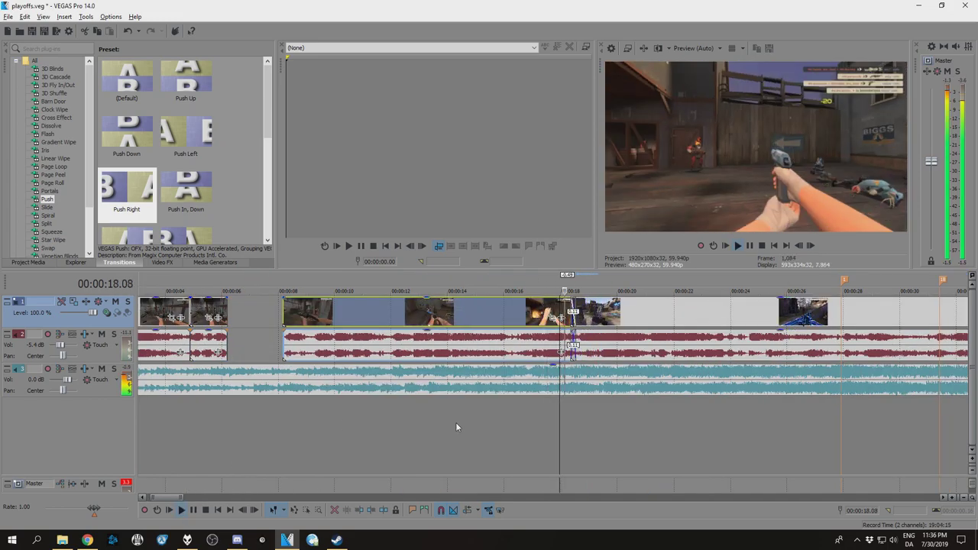
left_click(313, 438)
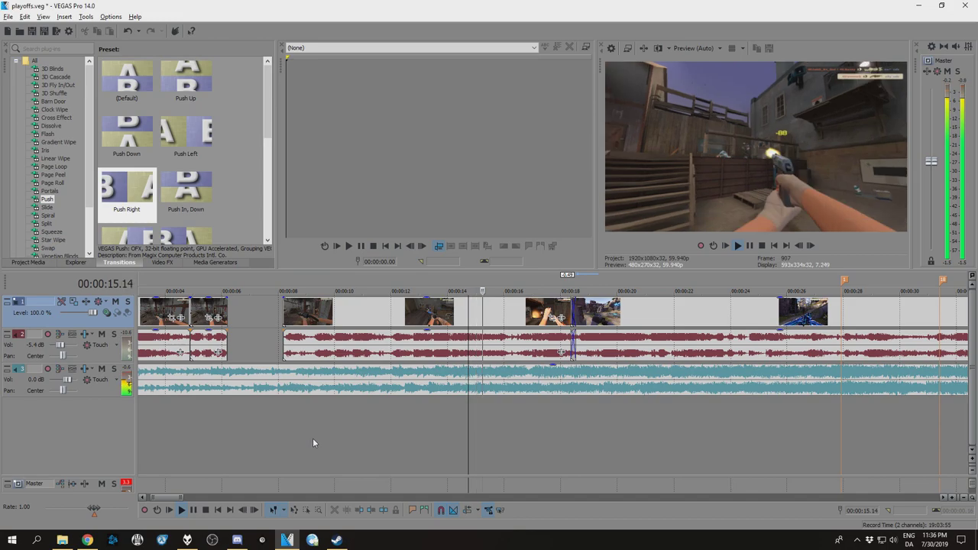
key("space")
- Move the opening clip's first part to just after the song's start and add an audio fade-in to it
left_click(311, 315)
left_click_drag(208, 315, 265, 316)
left_click_drag(169, 315, 238, 299)
scroll(225, 315, "down", 5)
left_click(157, 316)
scroll(158, 316, "up", 7)
left_click_drag(173, 333, 237, 336)
- Reposition the opening clip's short middle part to close the gaps between the first and last parts
left_click_drag(334, 313, 337, 312)
left_click(415, 312)
left_click_drag(562, 314, 483, 315)
left_click_drag(522, 320, 598, 320)
scroll(212, 325, "down", 4)
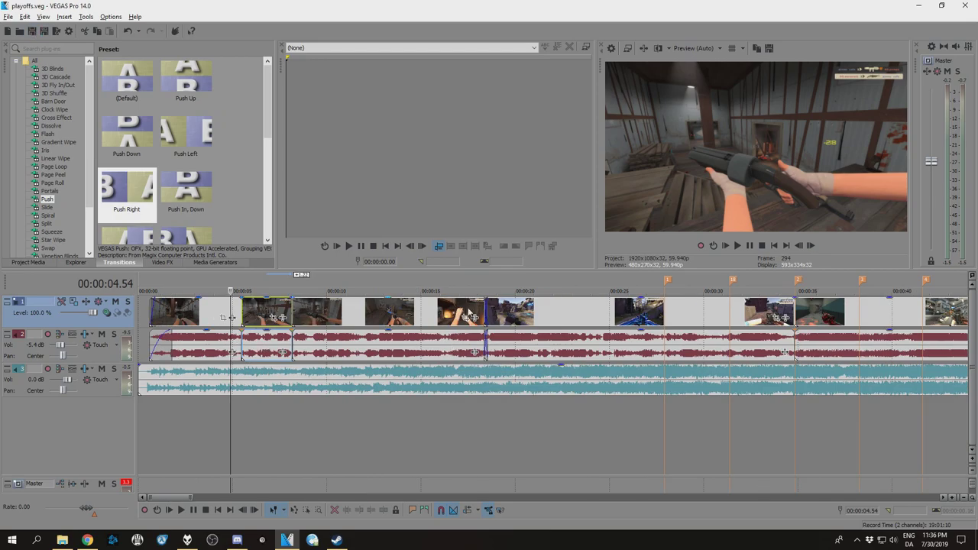
- Ungroup audio and video of the two clips meeting at about 00:00:18 and lengthen their audio overlap
left_click(468, 313)
key("u")
left_click_drag(487, 337, 505, 340)
left_click(503, 315)
key("u")
left_click(475, 436)
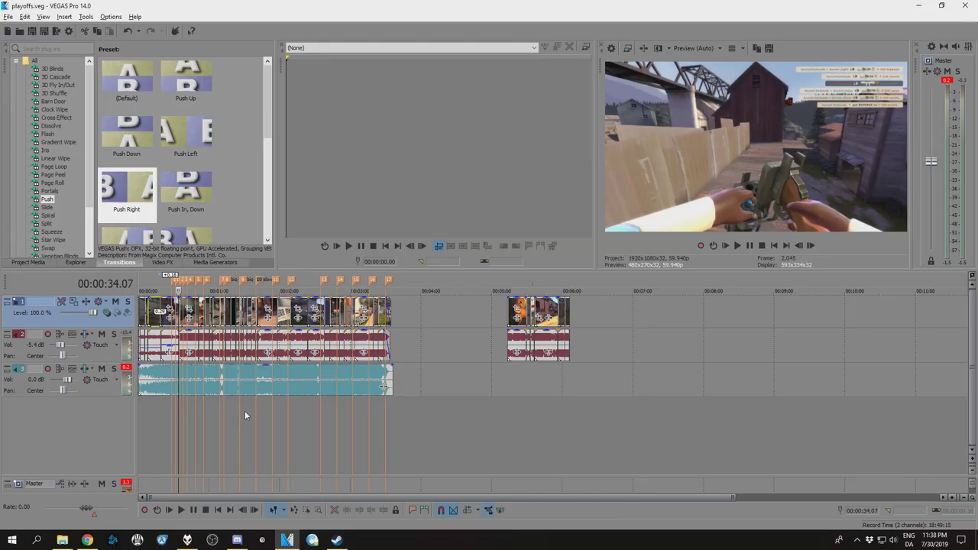
- Add a new video track above the clips and insert a Titles & Text event at 00:00:02.31
right_click(245, 410)
left_click(276, 441)
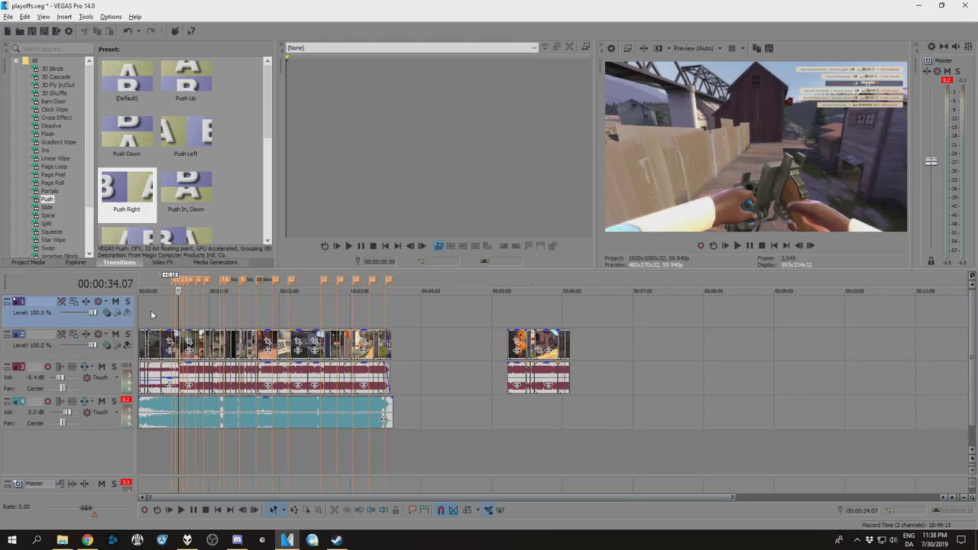
left_click(145, 313)
scroll(153, 311, "up", 4)
right_click(156, 308)
left_click(212, 474)
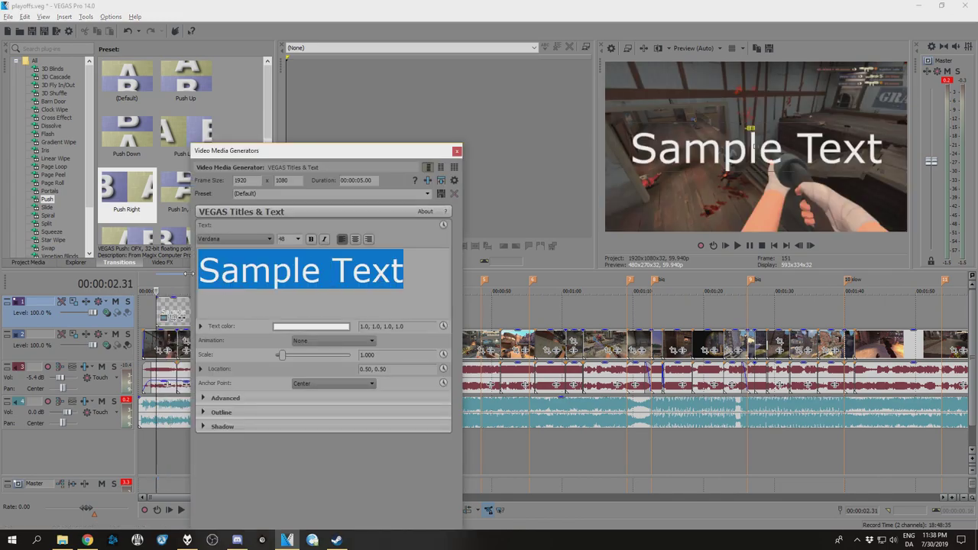
- Set the title to "Intro txt or whatever", broken before "or" into two centred lines, and close the text settings
type("Intro txt or whatever")
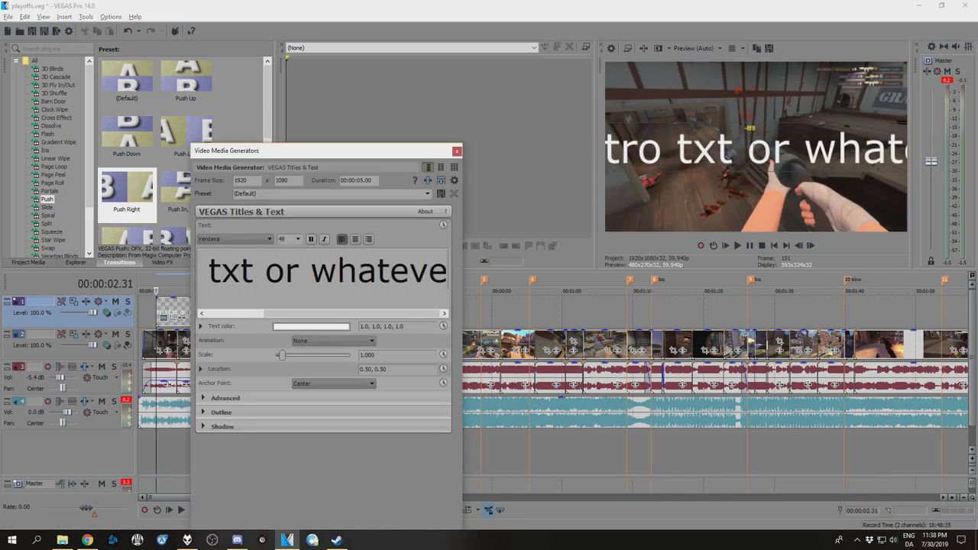
left_click(253, 269)
key("Return")
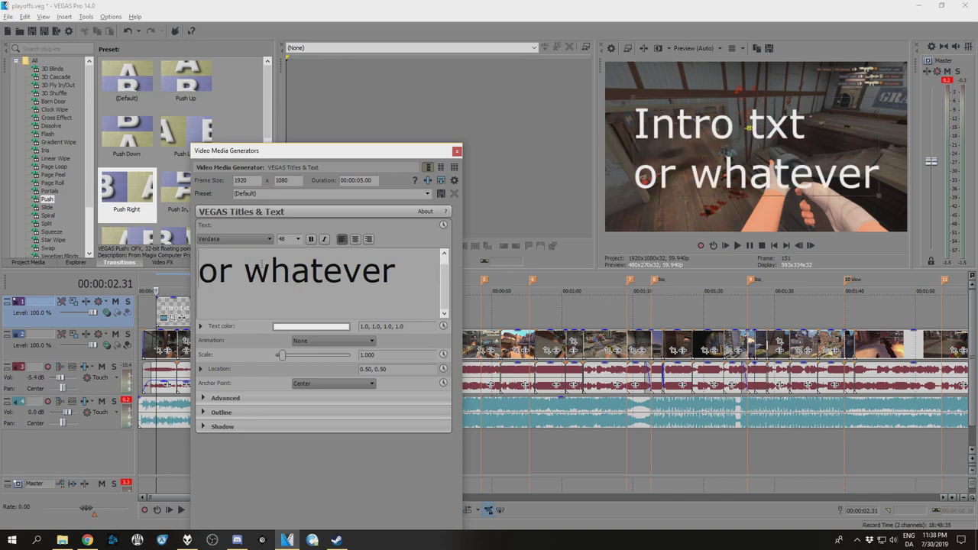
key("ctrl+a")
left_click(354, 239)
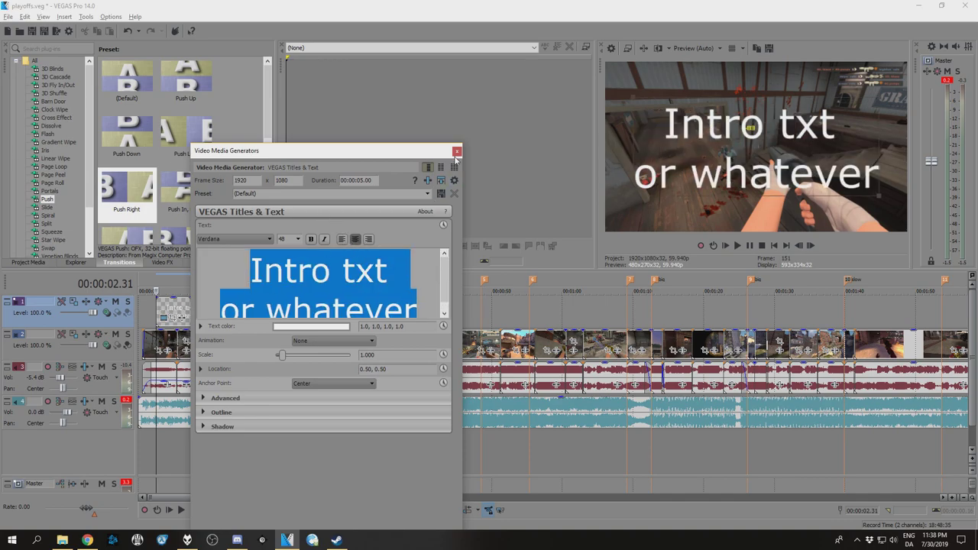
left_click(456, 151)
scroll(229, 308, "up", 4)
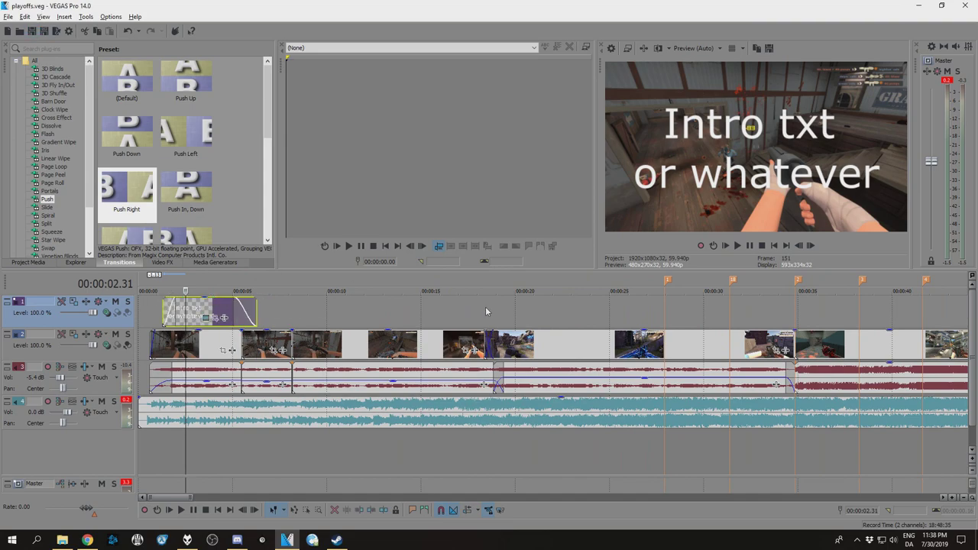
- Insert a Titles & Text event on the top video track near the end of the video, at 00:03:33.08
scroll(469, 305, "down", 4)
scroll(449, 311, "down", 3)
left_click(647, 339)
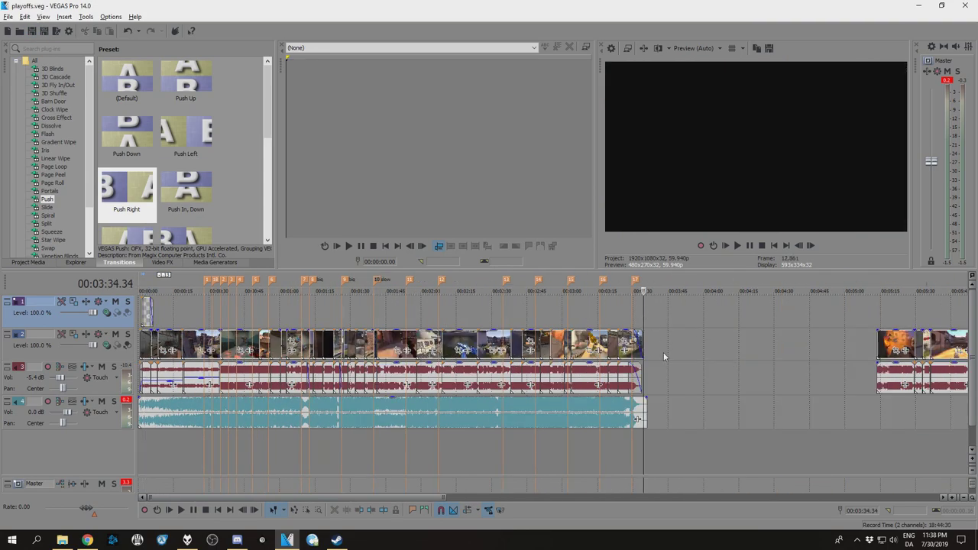
scroll(493, 315, "up", 6)
right_click(493, 313)
left_click(529, 477)
- Set the closing title to "Thanks for watching" at font size 24 and close the text settings
type("Thanks")
type(" for watching")
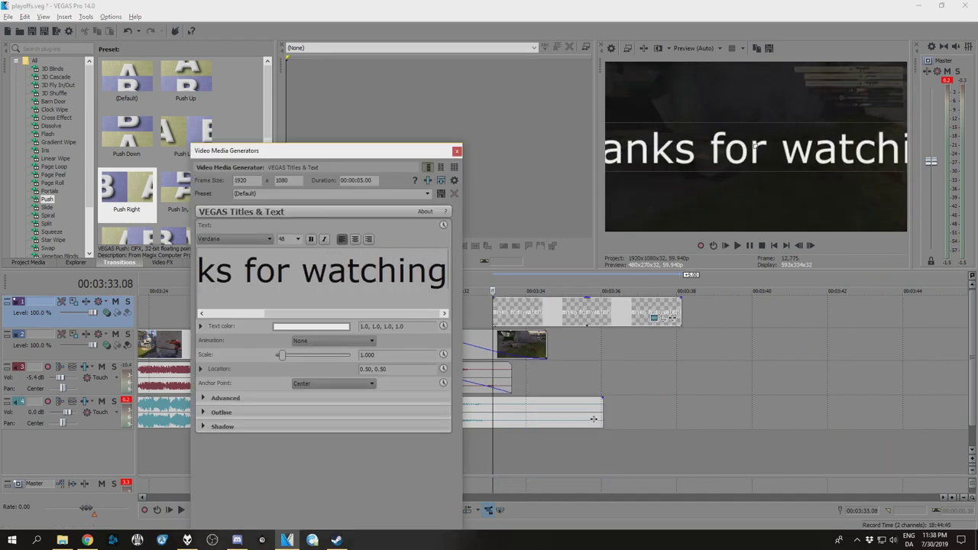
key("ctrl+a")
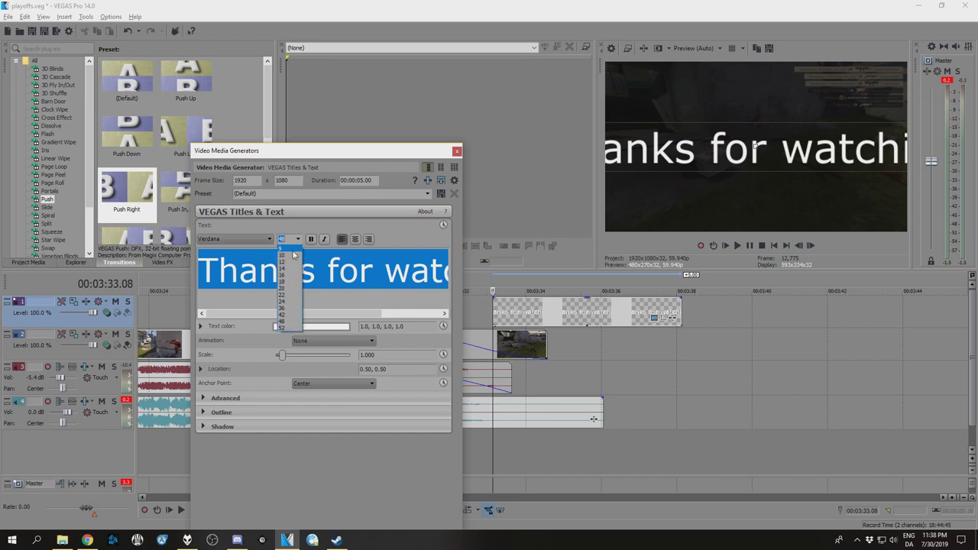
left_click(282, 275)
left_click(293, 303)
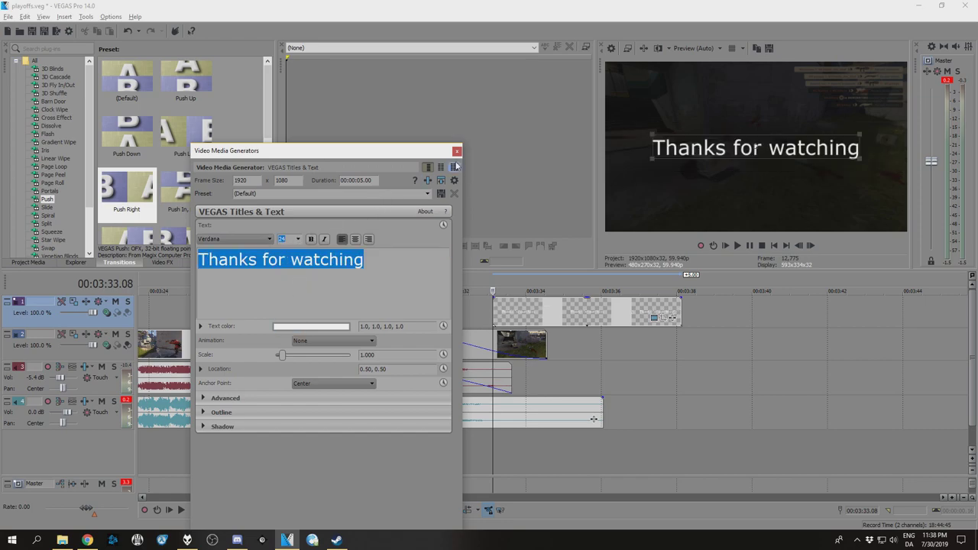
left_click(457, 151)
- Move and shorten the closing title to span about 00:03:31 to 00:03:34 over the last clip's fade-out, with fades at both ends
scroll(584, 359, "down", 3)
left_click_drag(610, 318, 535, 309)
left_click_drag(474, 310, 520, 312)
key("space")
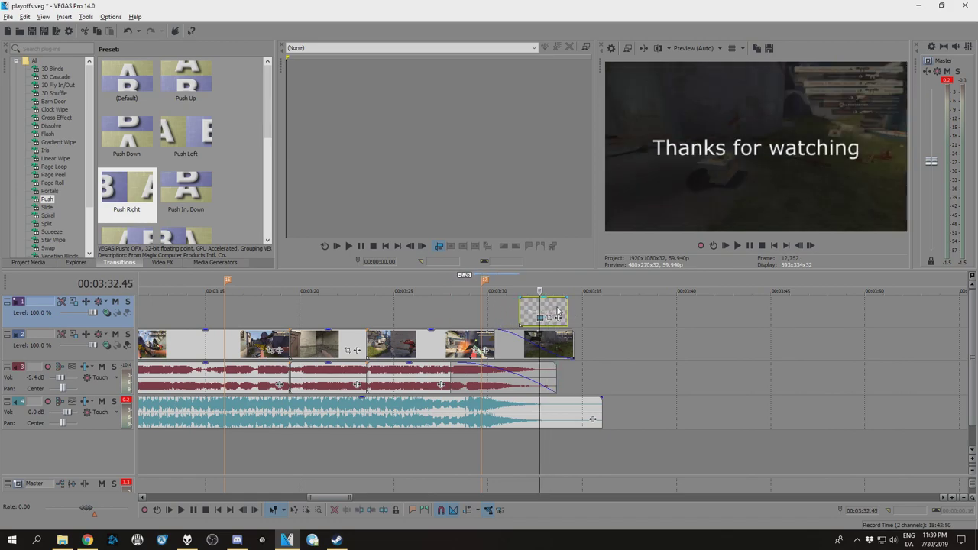
left_click_drag(525, 299, 502, 307)
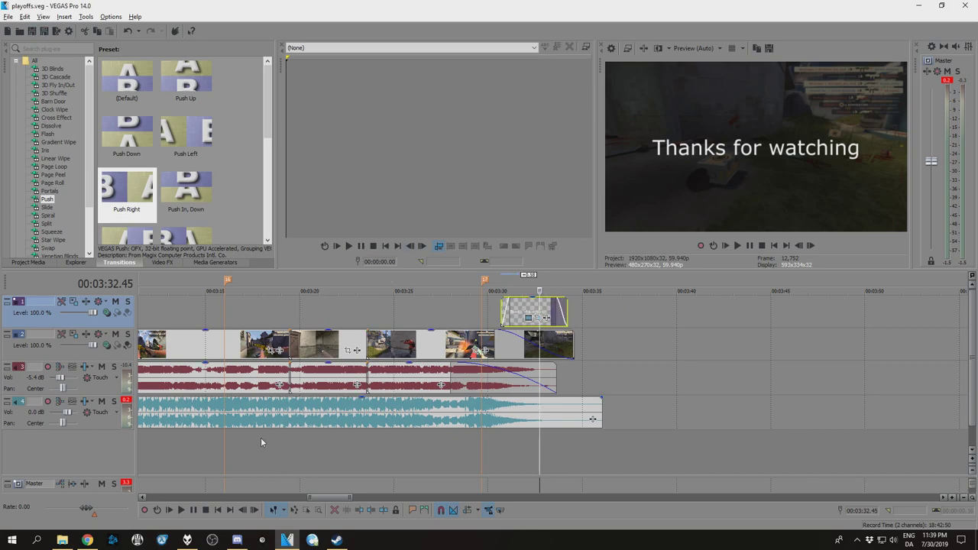
- Select the whole video as the loop region, from 00:00:00.00 to 00:03:37.04, just past the end of the song
scroll(459, 437, "down", 2)
left_click(416, 453)
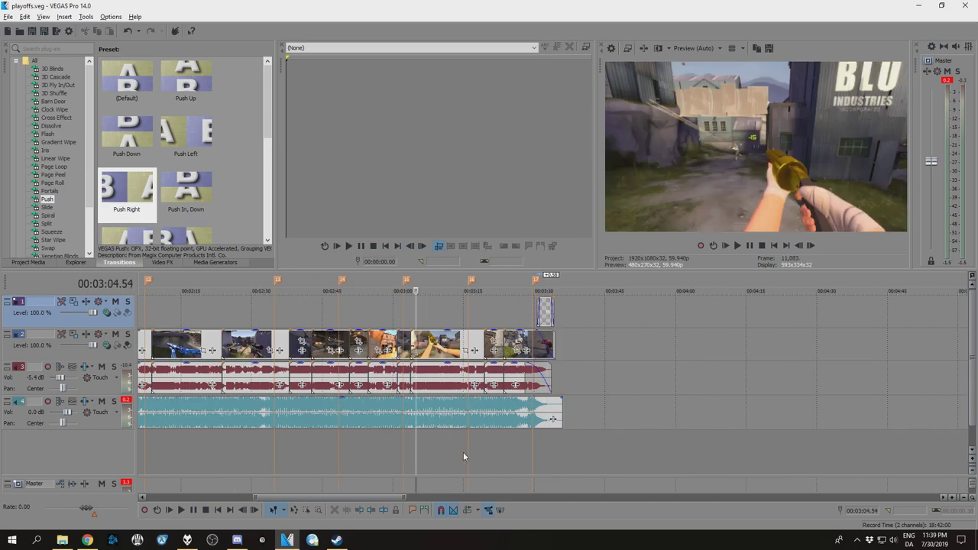
left_click(463, 454)
scroll(459, 451, "down", 4)
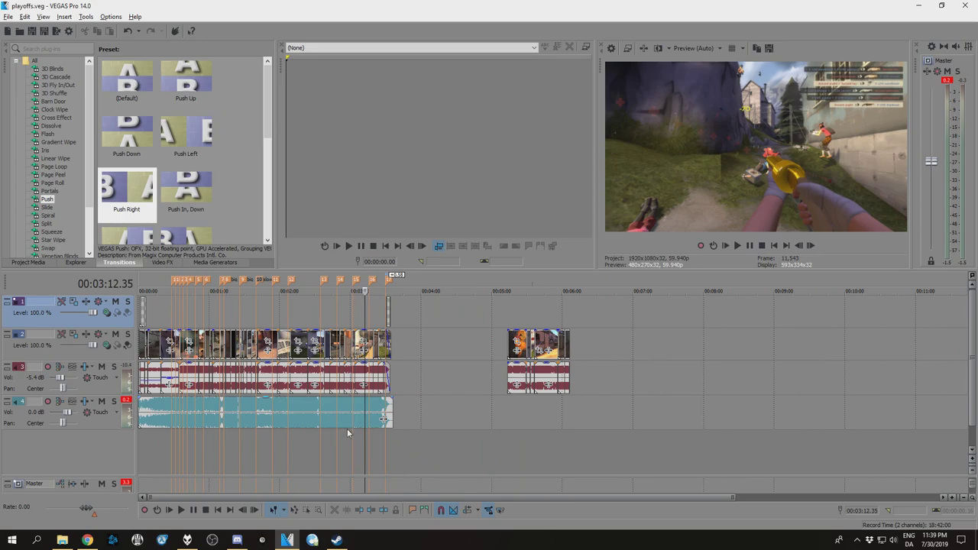
left_click_drag(397, 443, 138, 439)
scroll(644, 427, "up", 2)
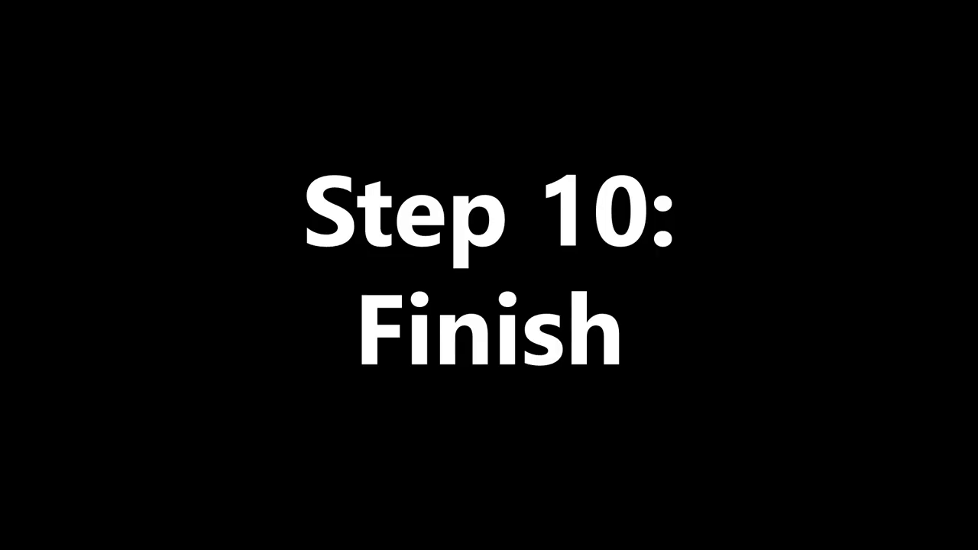
left_click_drag(442, 515, 366, 473)
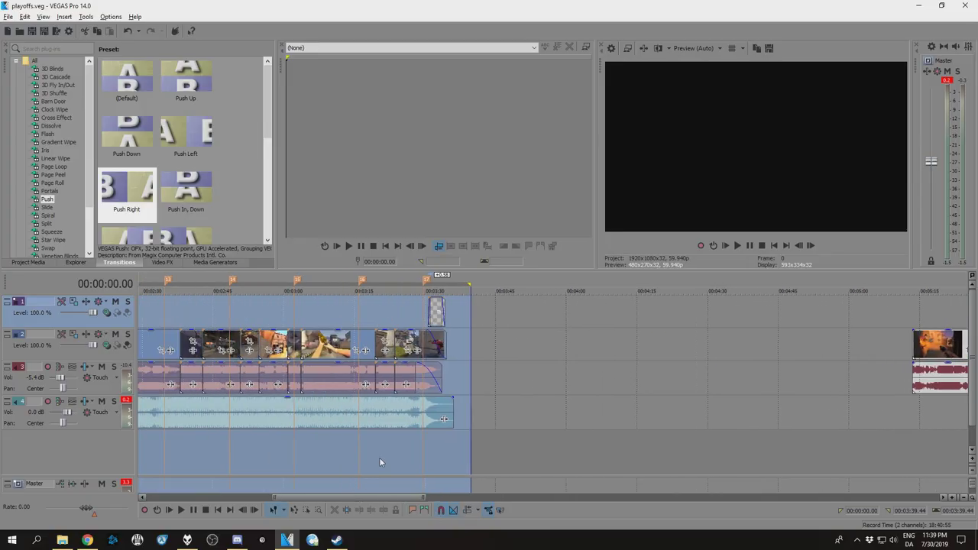
left_click_drag(470, 448, 459, 446)
- Render the loop region only as esealol.wmv to D:\ using the WMV RENDER template
left_click(7, 16)
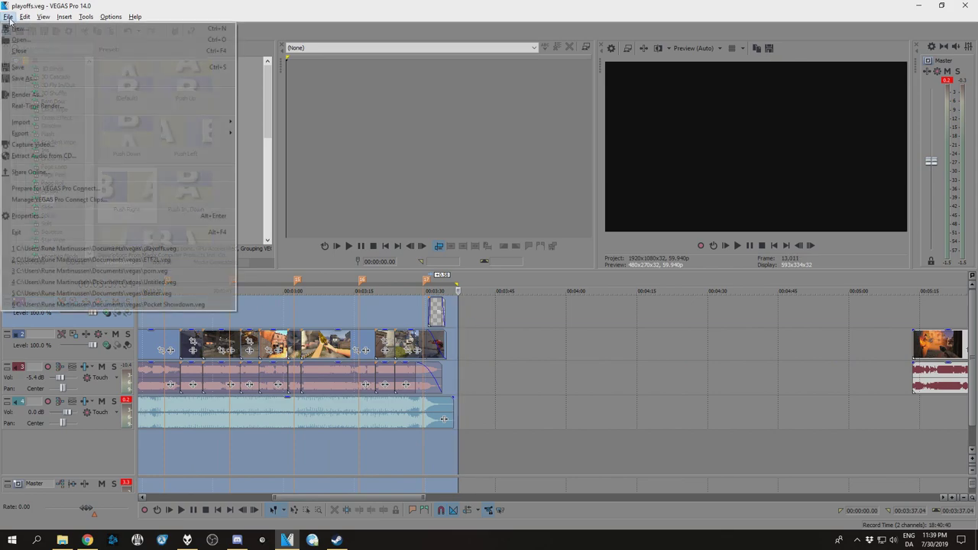
left_click(99, 94)
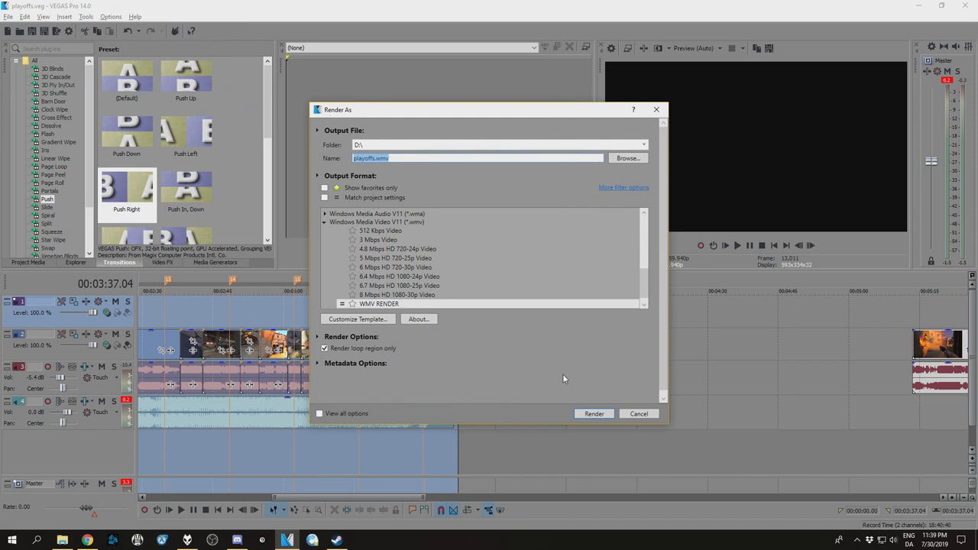
type("esealol")
left_click(602, 413)
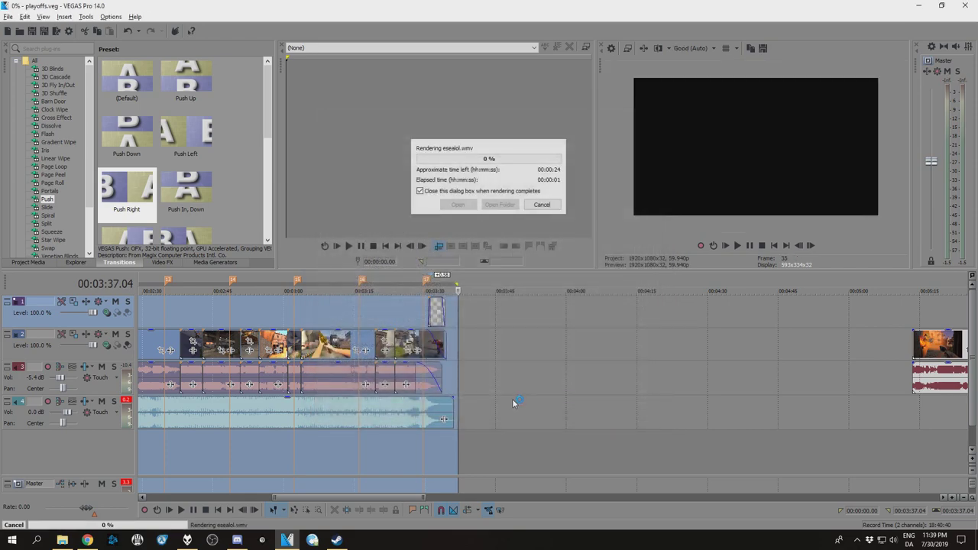